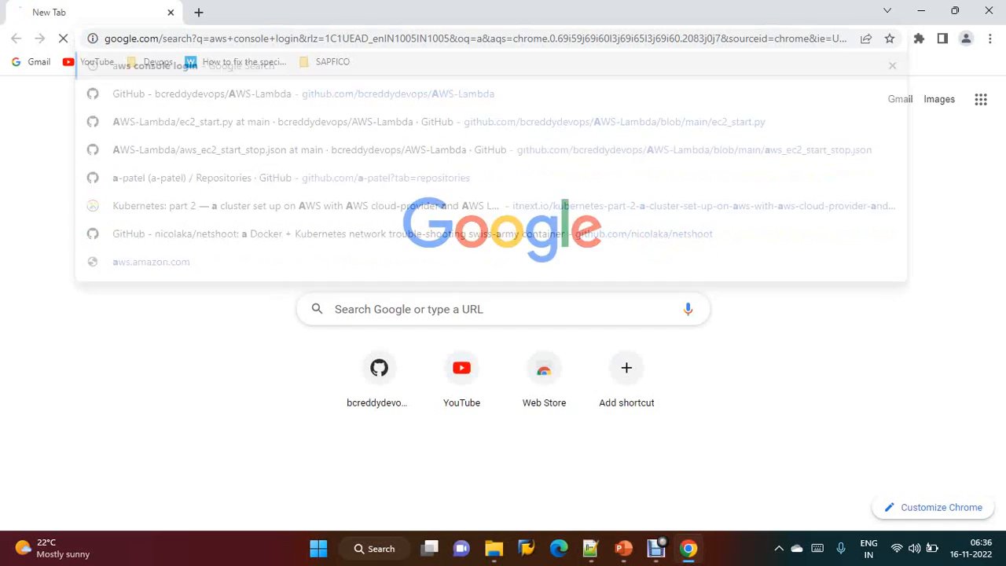
Open the AWS Management Console and the EC2 dashboard in a new tab
click(275, 239)
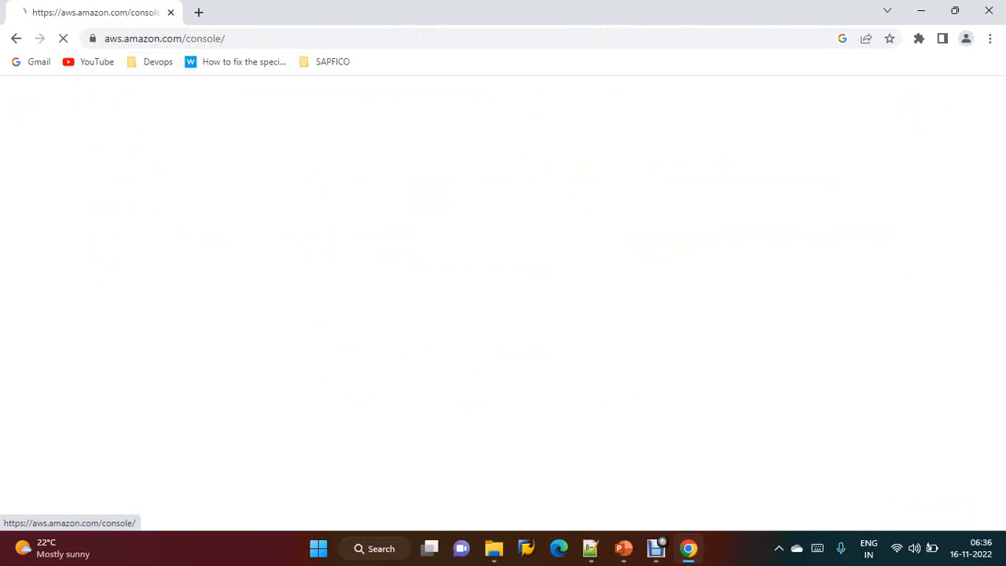
click(894, 102)
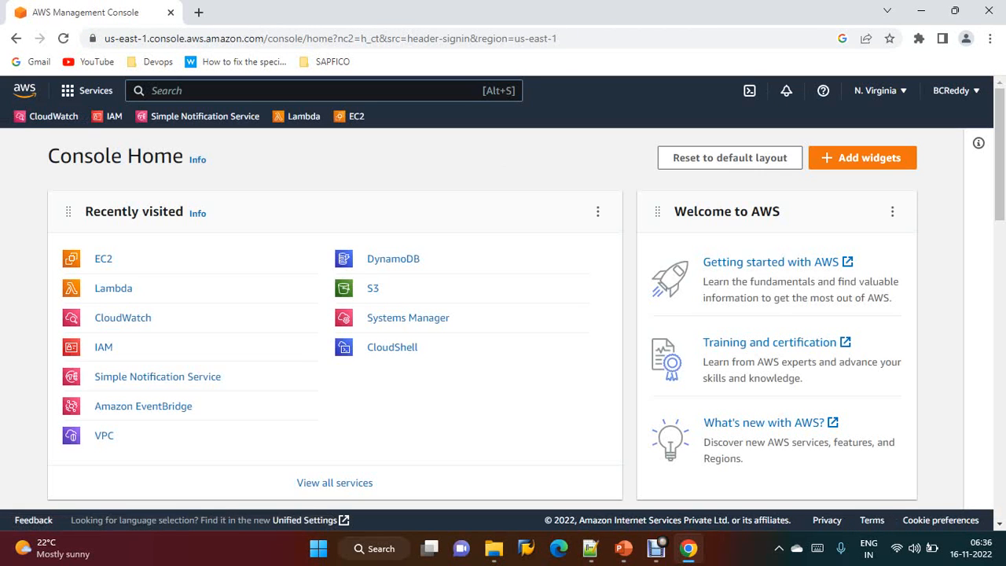
ctrl+click(103, 259)
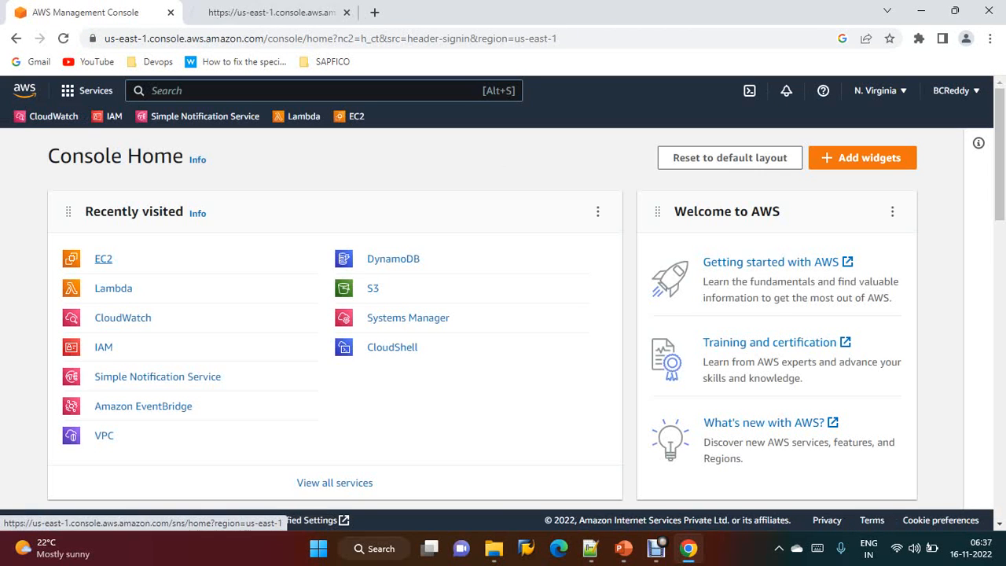
click(242, 12)
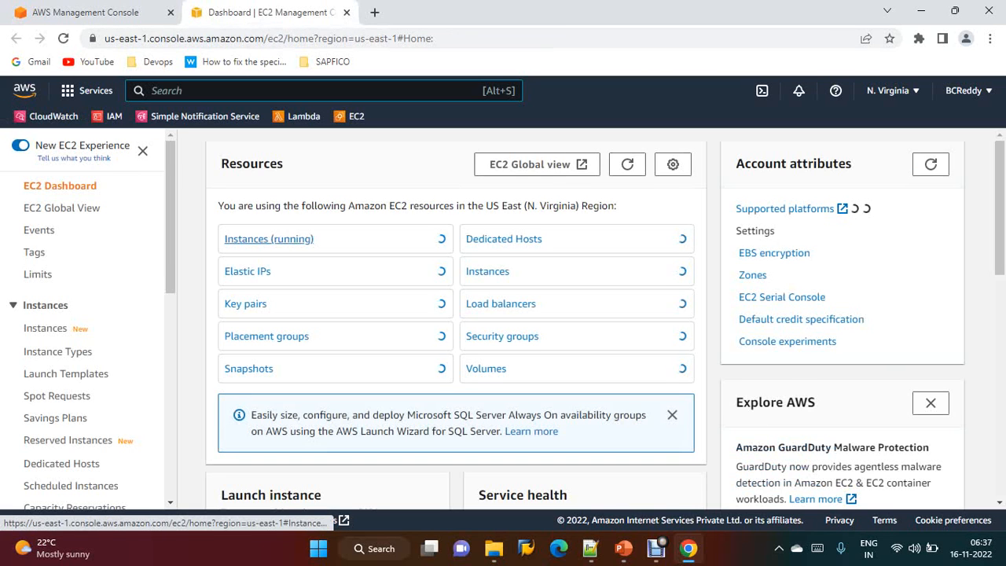
List all EC2 instances by clearing the running-state filter and inspect Ansible_node1
click(269, 239)
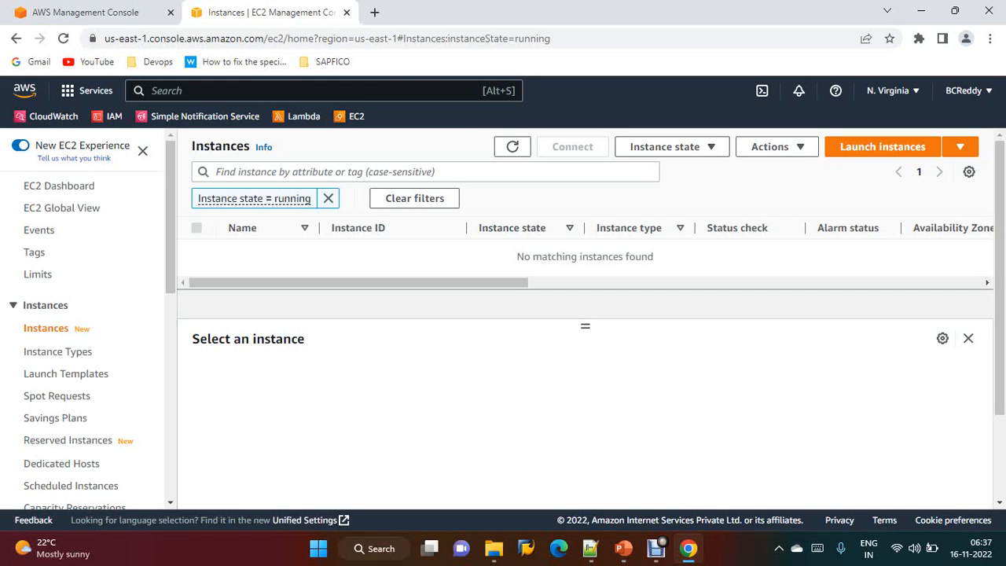
click(329, 198)
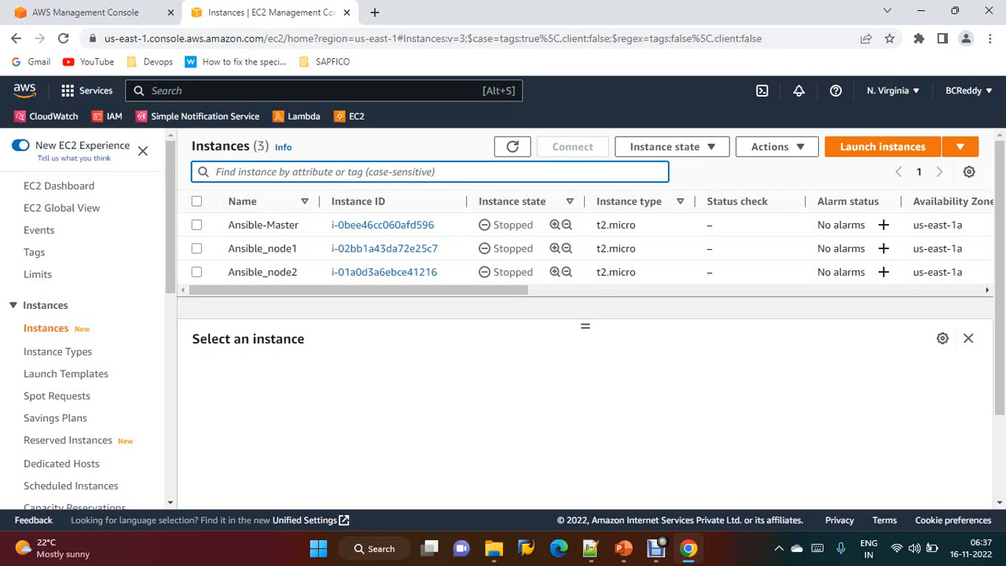
click(197, 249)
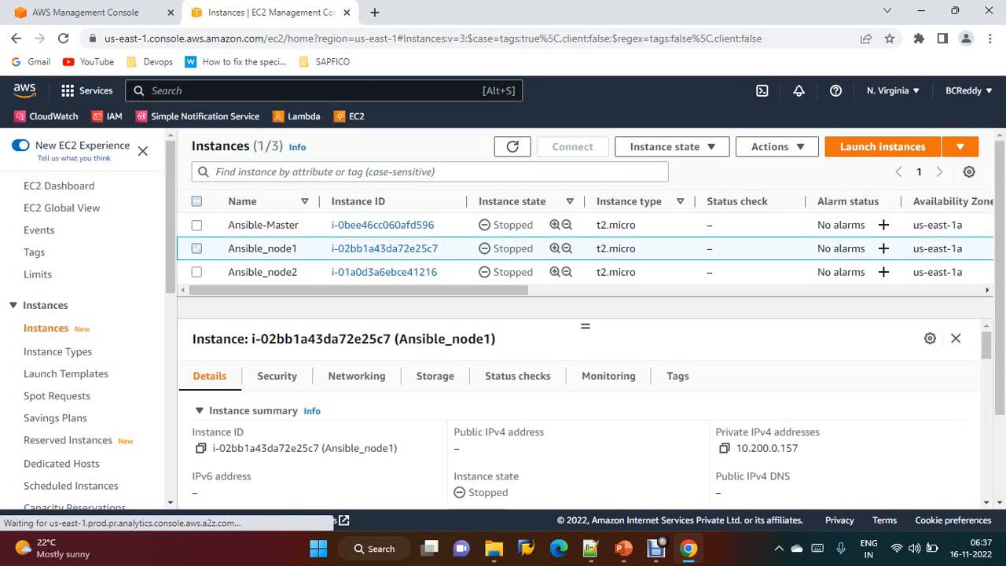
click(196, 249)
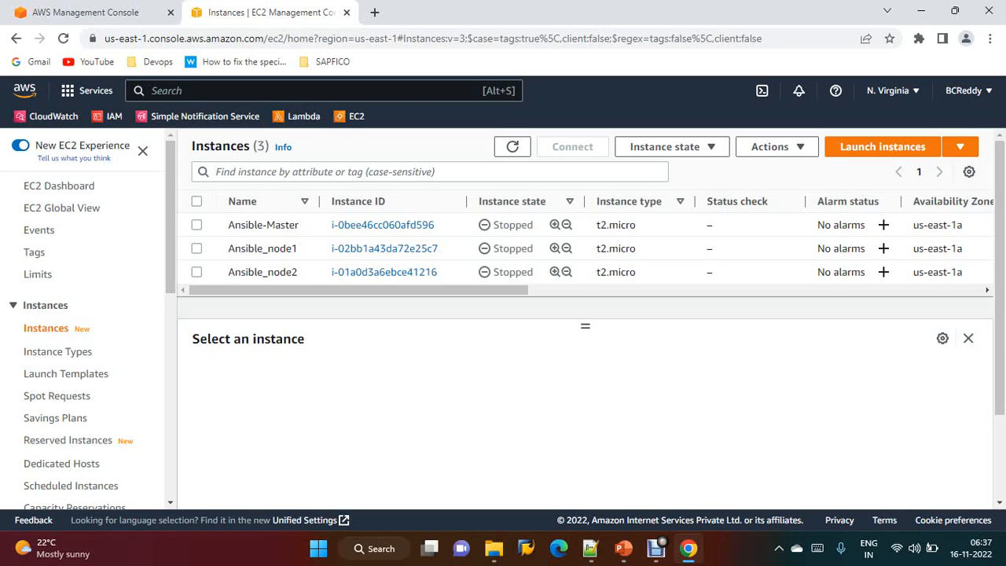
Start creating a new IAM policy and choose the CloudWatch Logs service
click(110, 115)
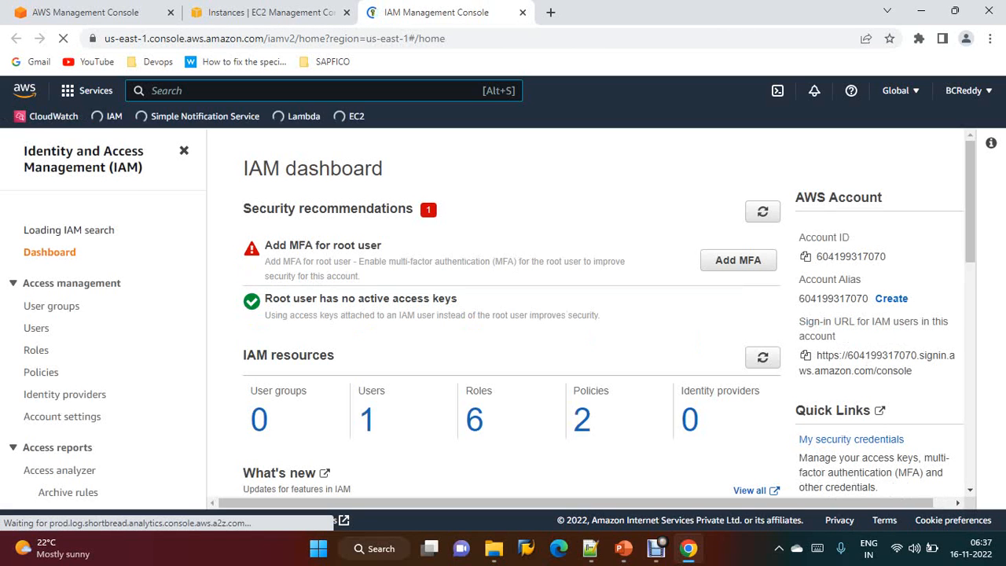
click(41, 377)
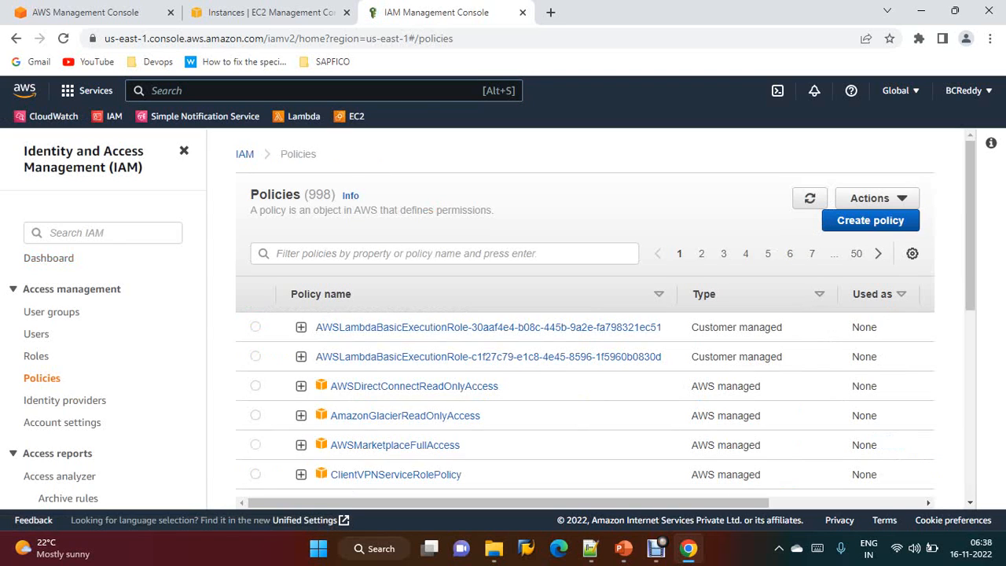
click(869, 221)
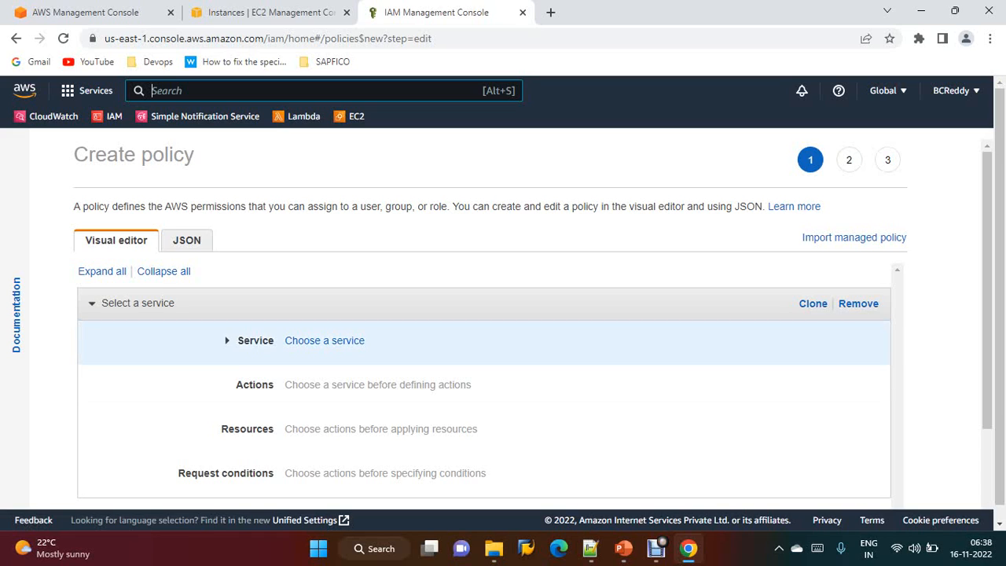
click(324, 340)
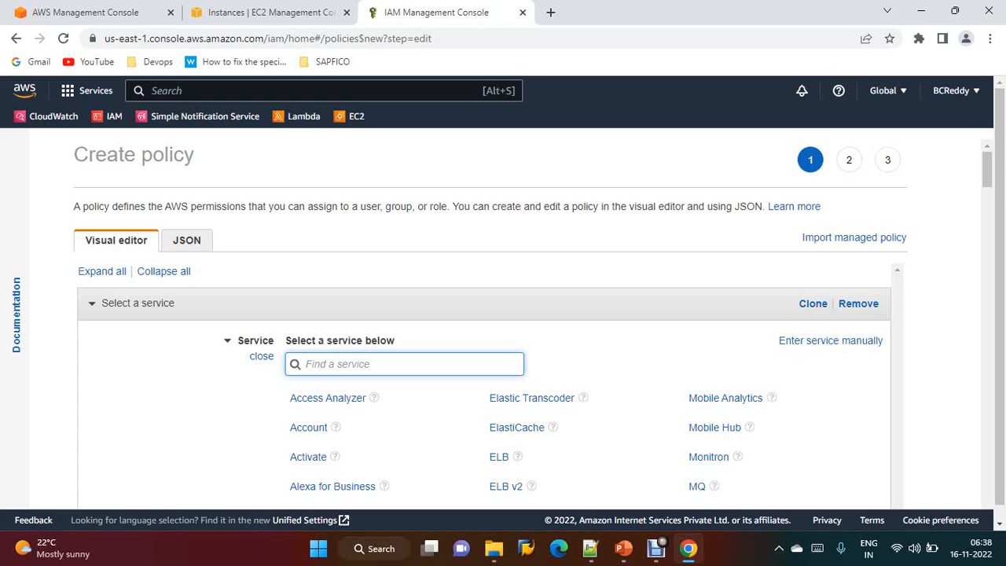
text(cloud)
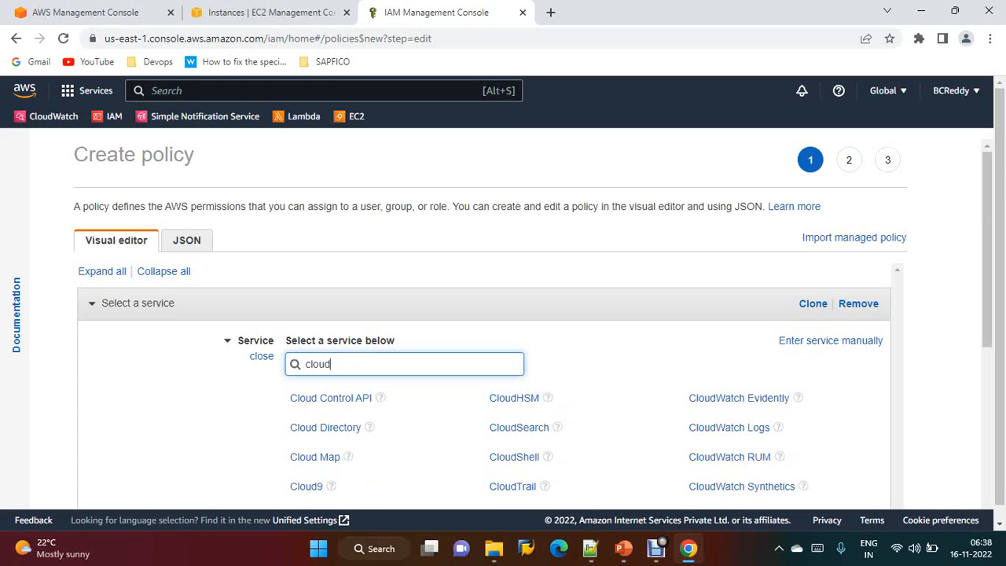
key(BackSpace)
text(dwa)
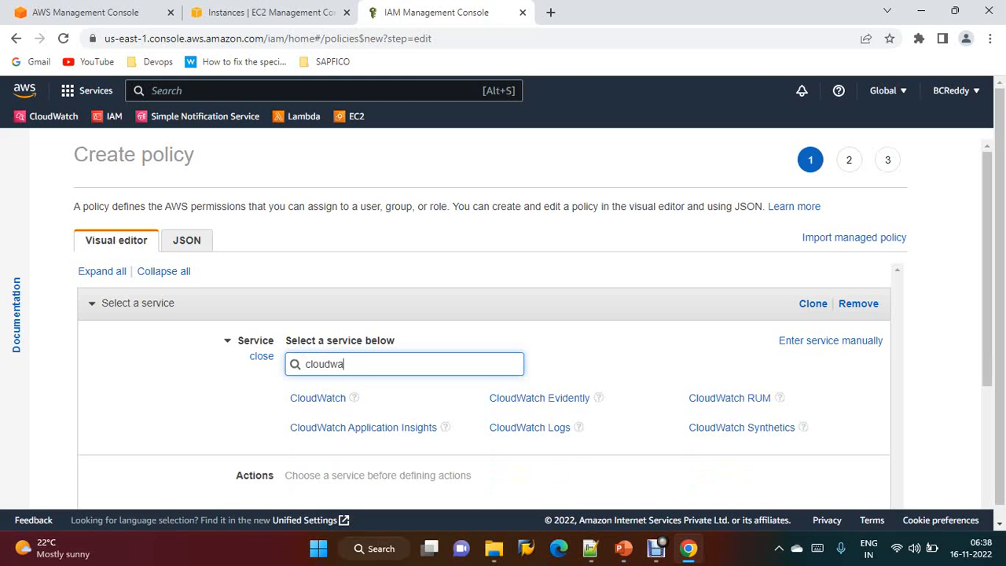
click(530, 426)
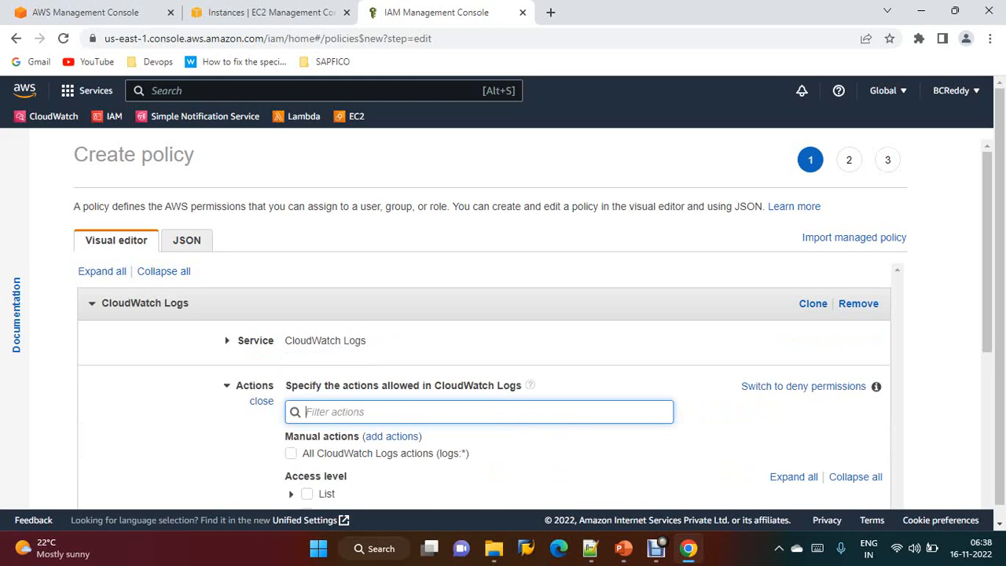
Allow all CloudWatch Logs actions on all resources
scroll(503, 353, down, 1)
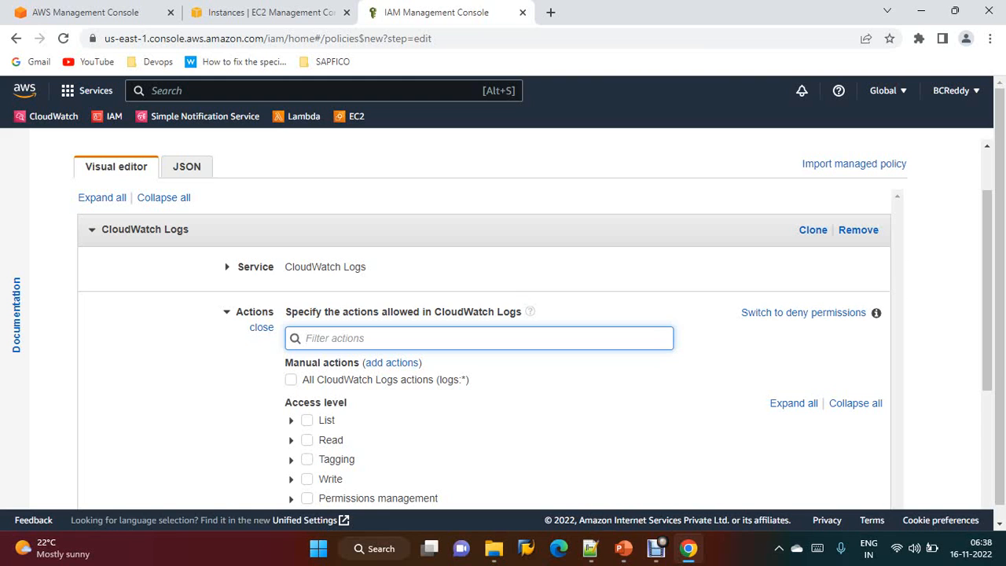
click(290, 379)
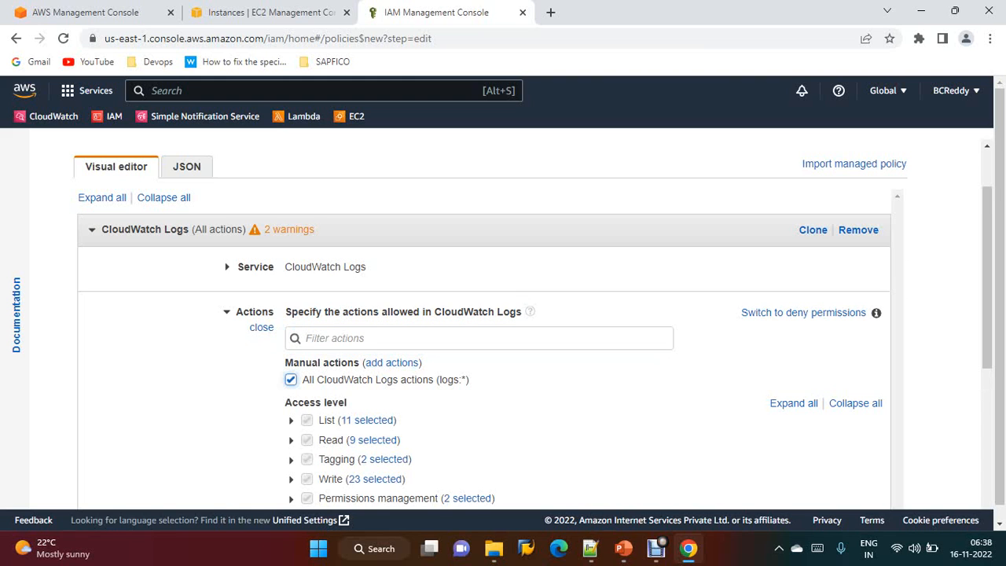
scroll(484, 330, down, 3)
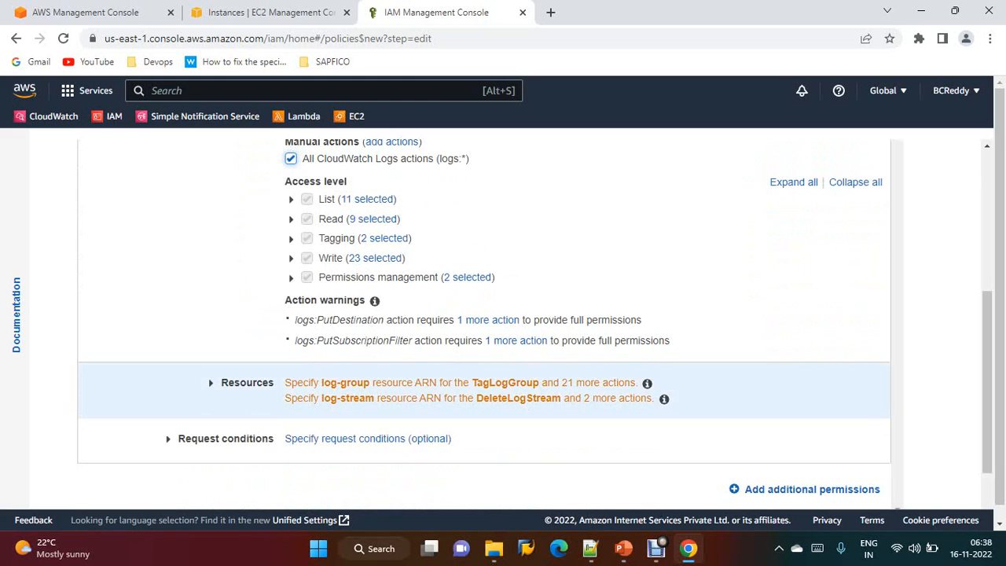
click(247, 382)
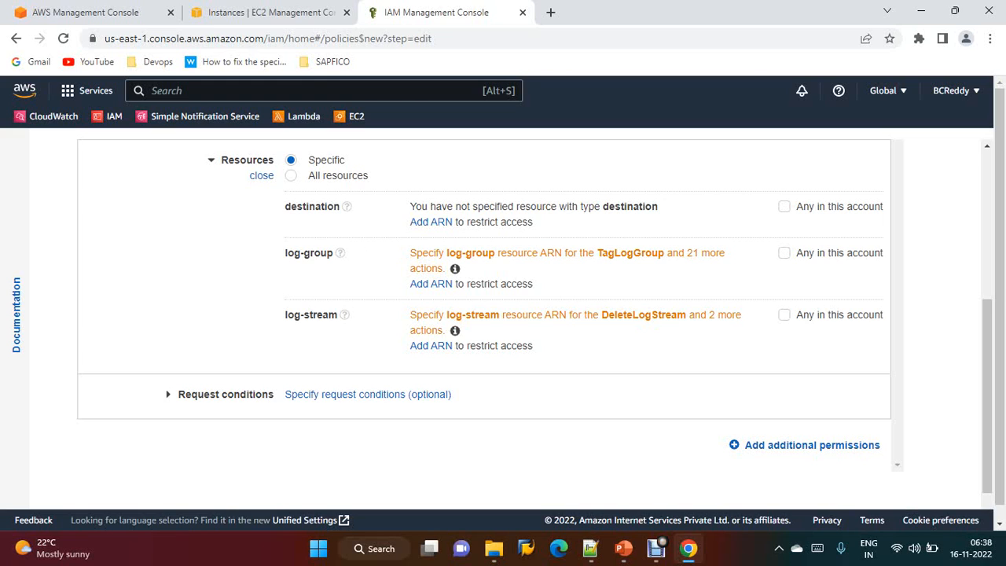
click(290, 175)
scroll(484, 330, up, 3)
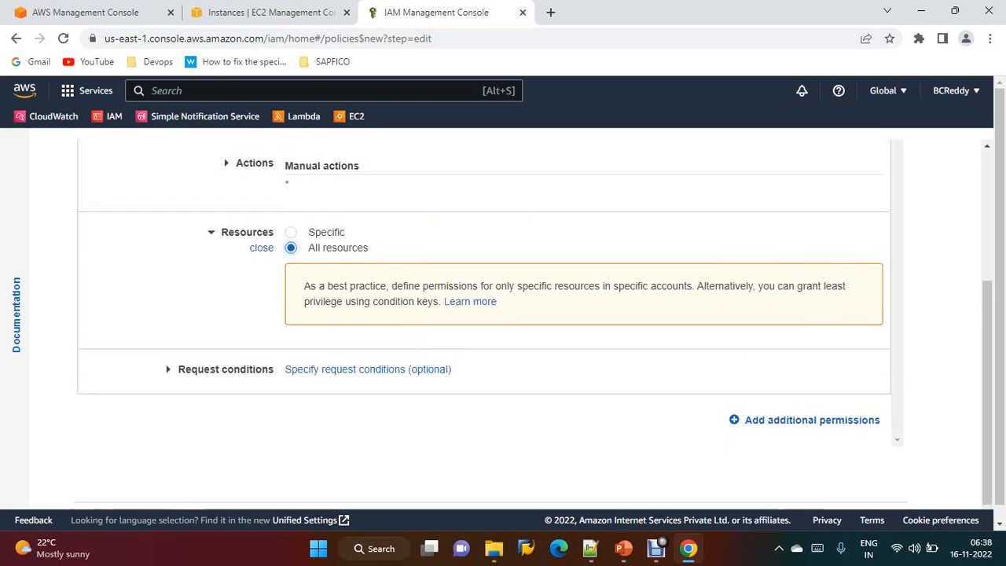
scroll(484, 330, down, 3)
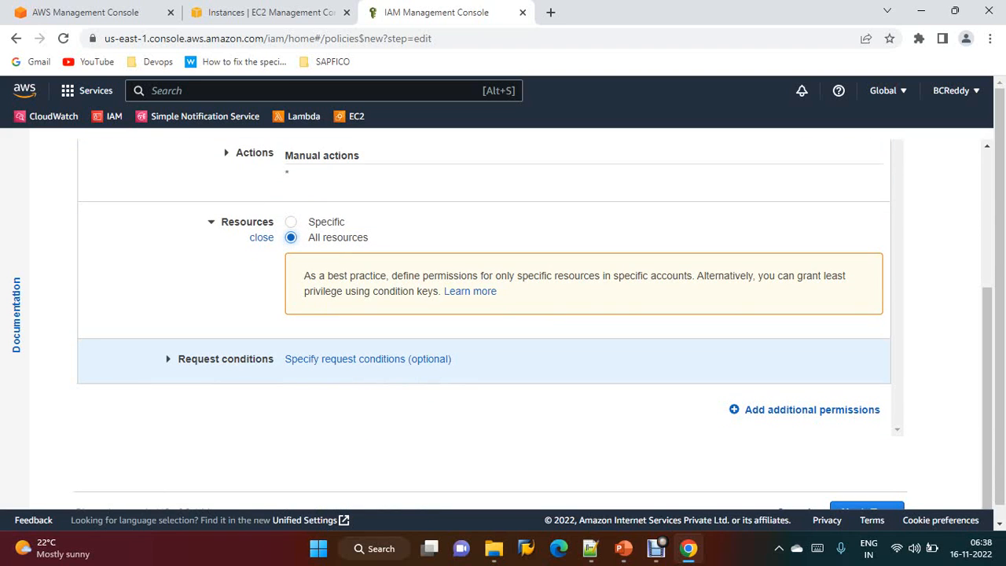
Add another permission block and choose the EC2 service
click(812, 409)
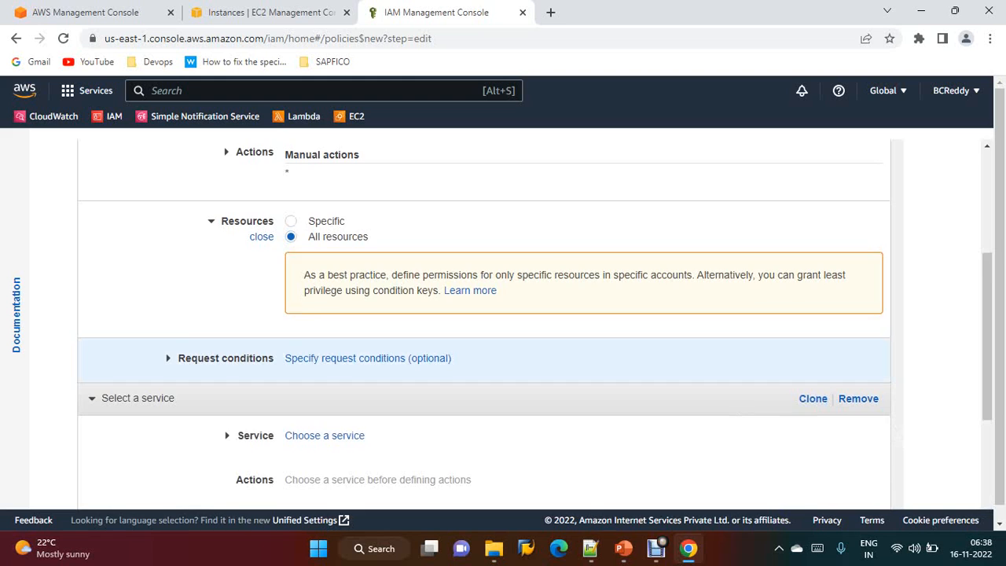
scroll(484, 330, down, 2)
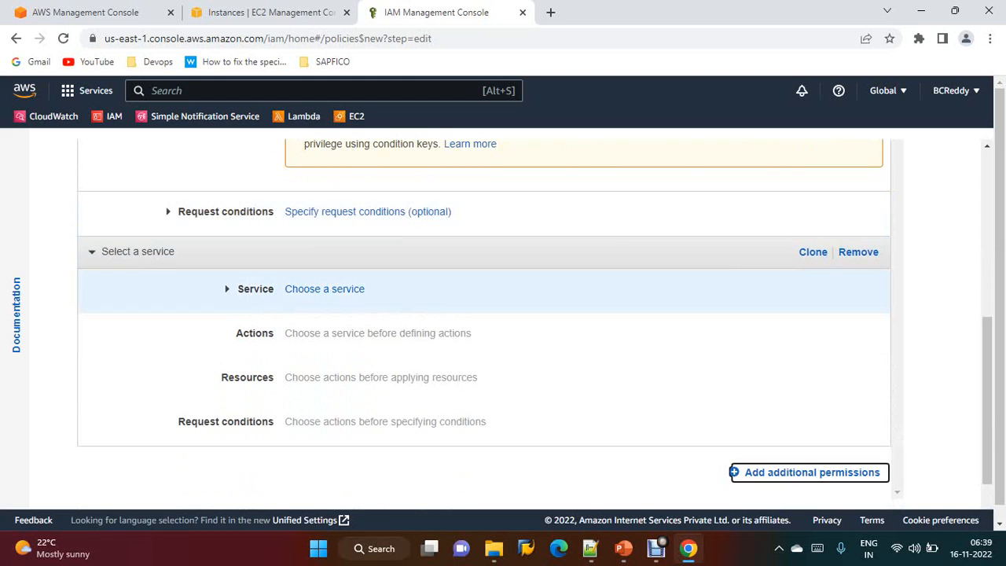
click(324, 289)
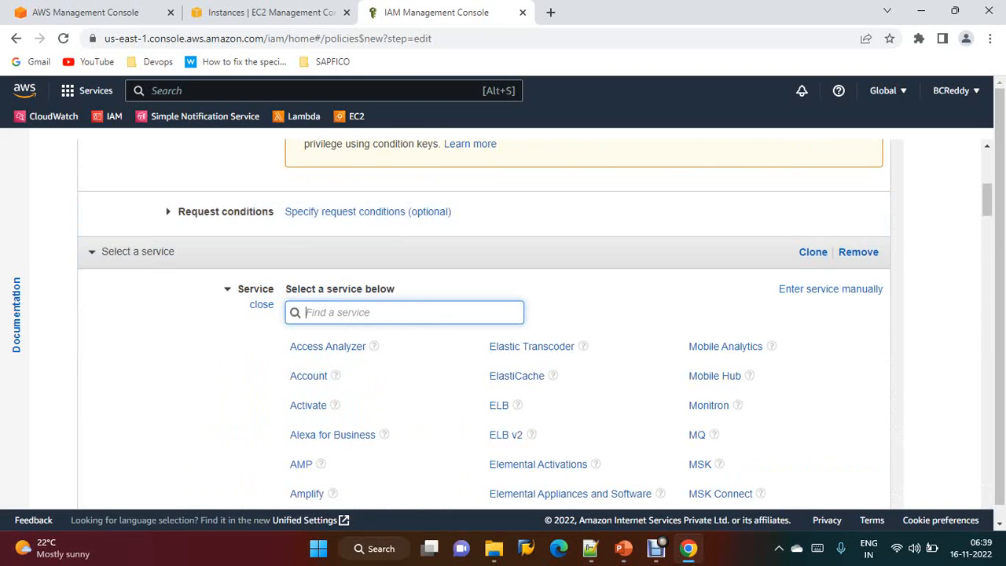
text(ec2)
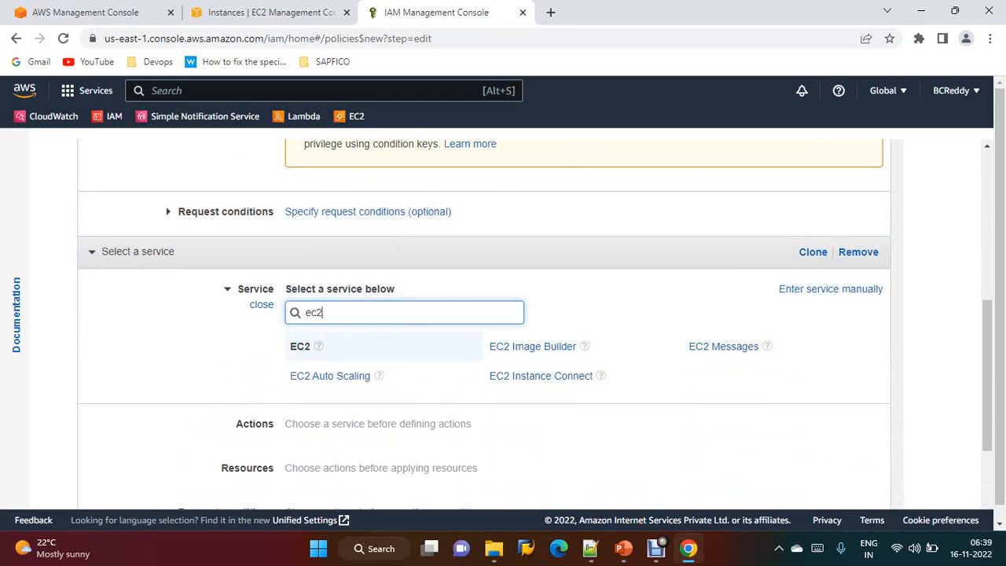
click(300, 347)
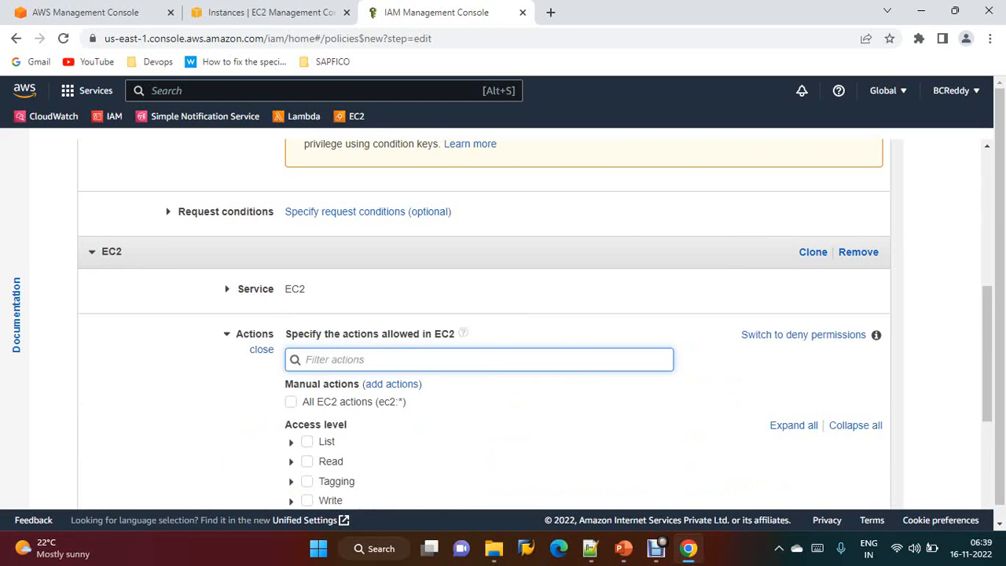
Allow the EC2 StartInstances and StopInstances actions
text(star)
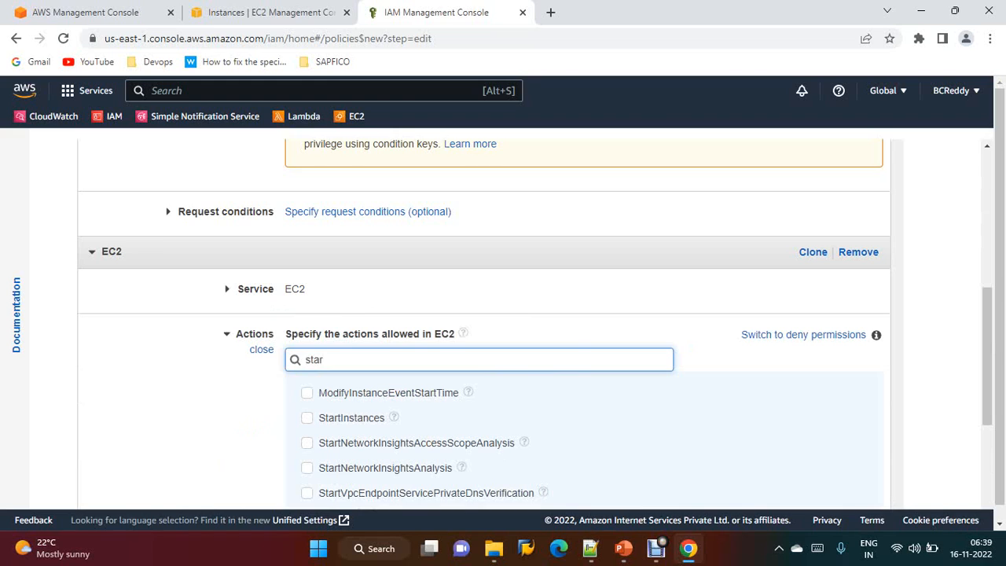
click(307, 418)
key(BackSpace)
key(BackSpace)
text(op)
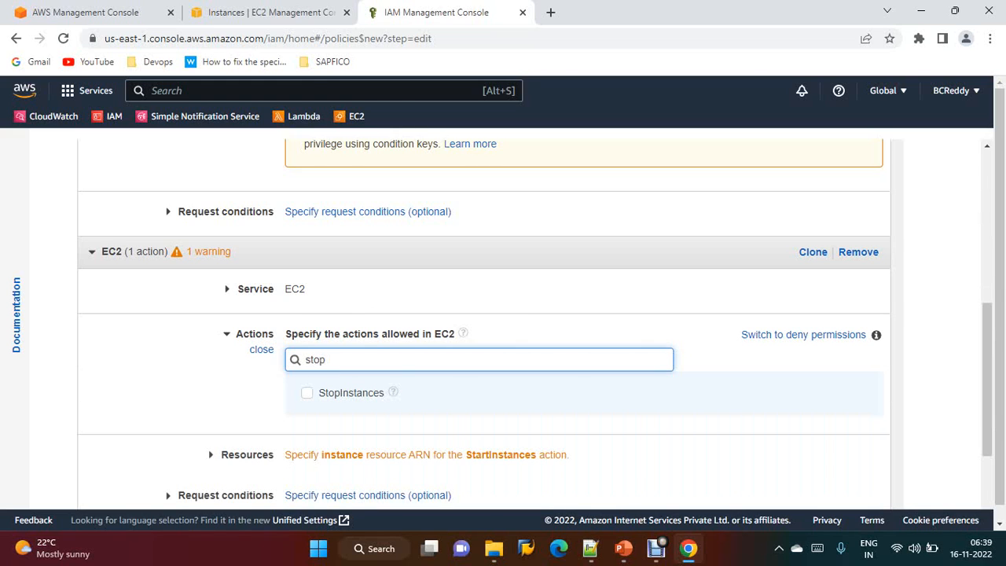
click(307, 393)
scroll(330, 377, down, 2)
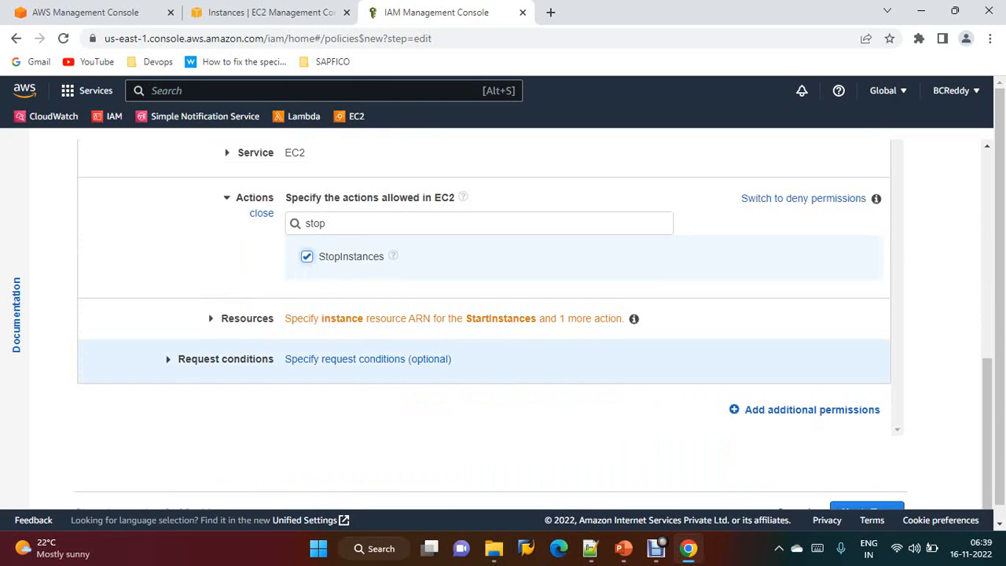
Set the EC2 permission's resources to all resources
click(247, 318)
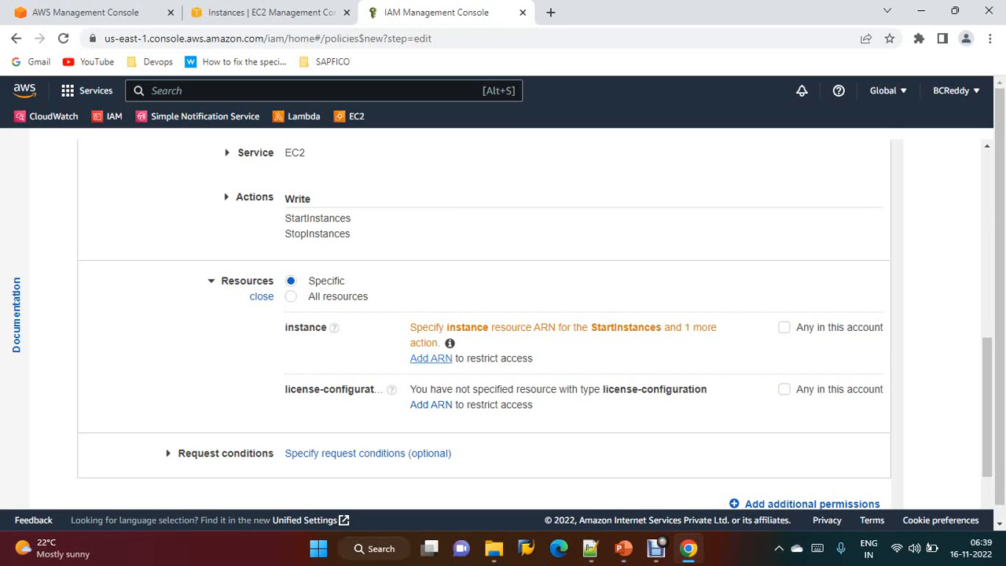
click(430, 357)
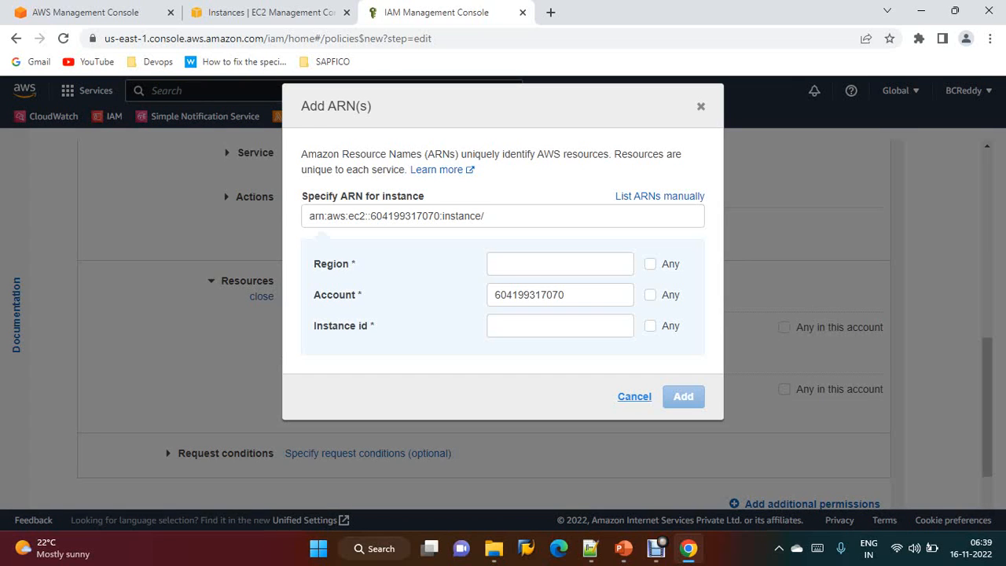
click(634, 396)
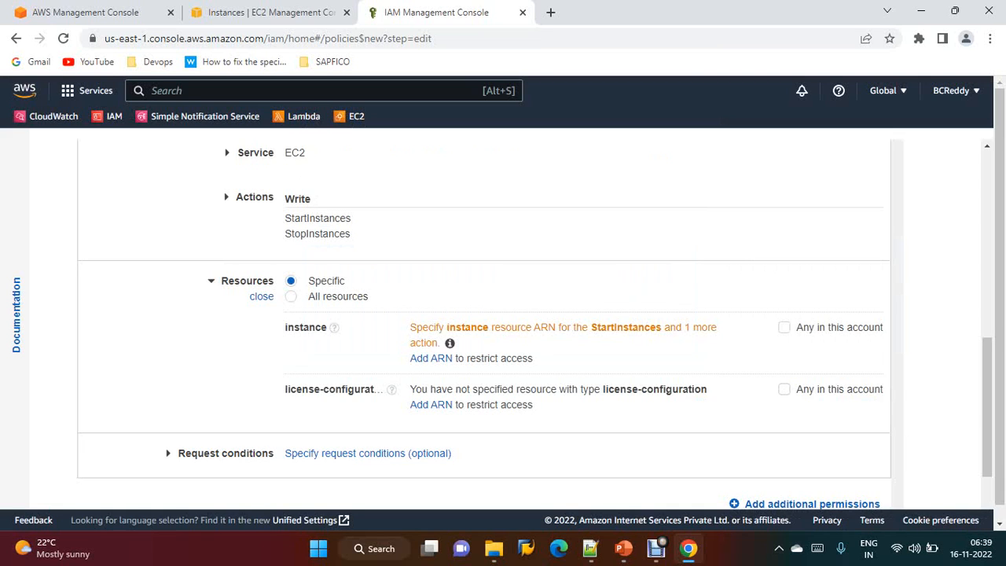
click(291, 296)
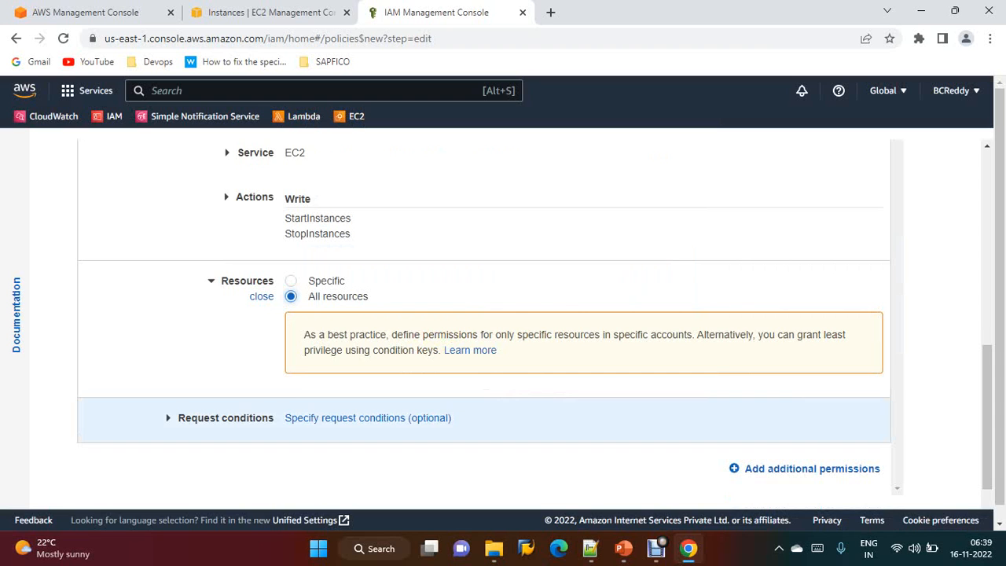
scroll(534, 324, up, 1)
scroll(534, 323, down, 2)
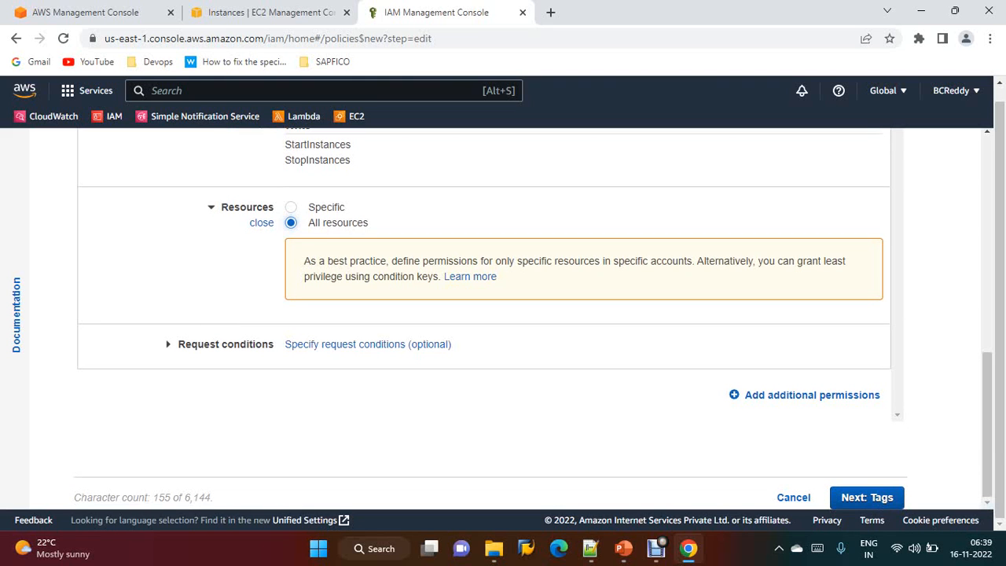
scroll(535, 322, up, 5)
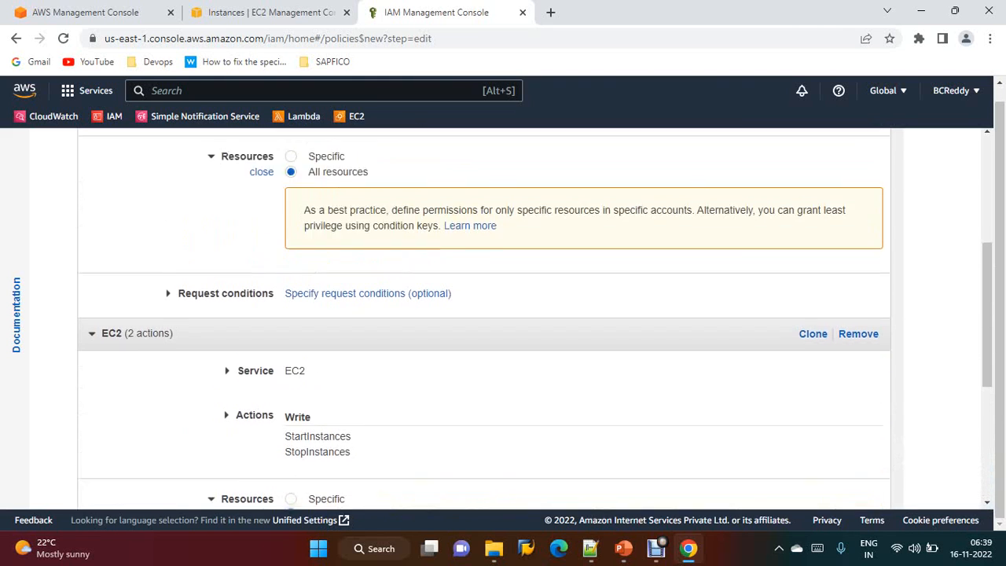
Review the generated policy JSON and cancel this policy creation
scroll(534, 322, up, 3)
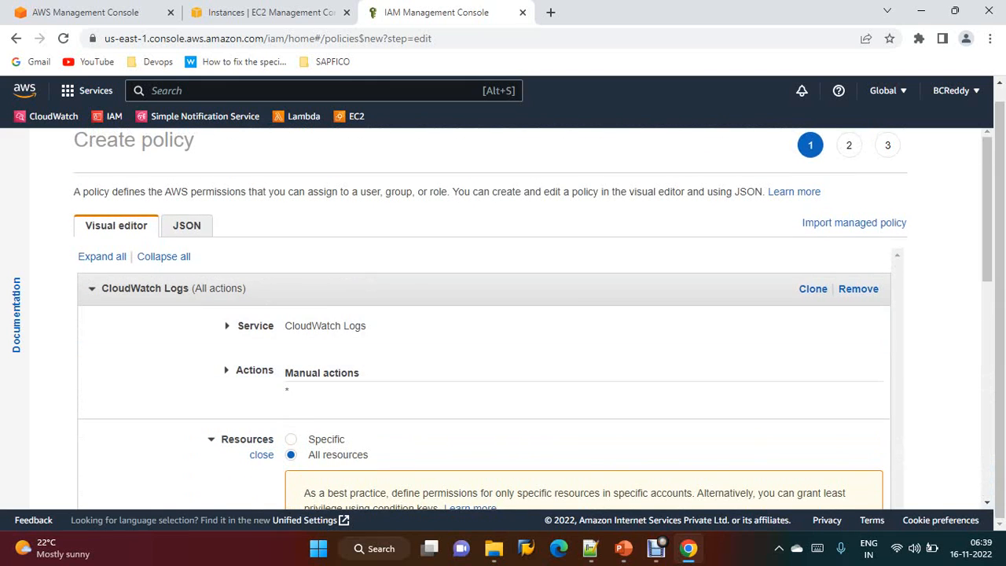
click(187, 226)
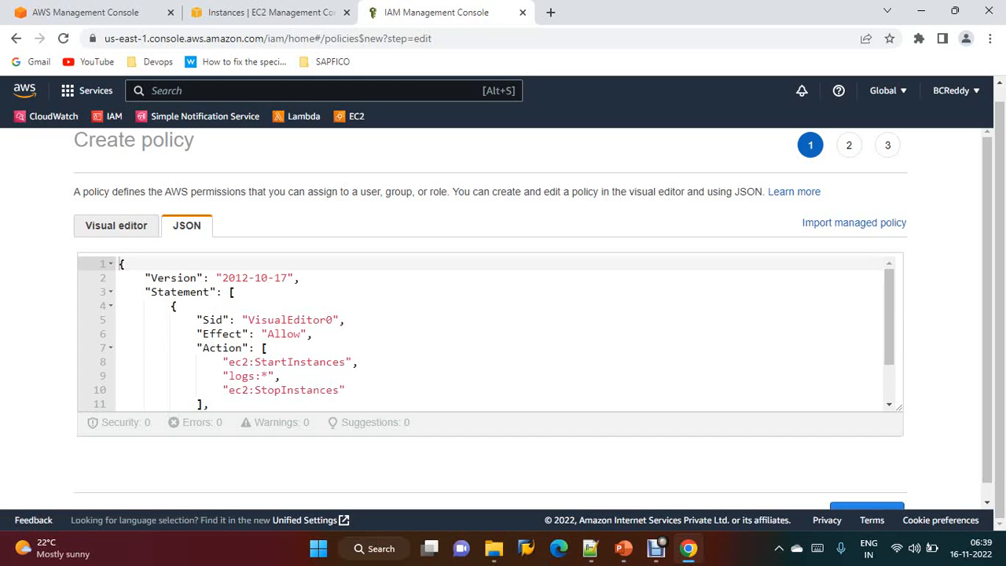
scroll(487, 330, down, 1)
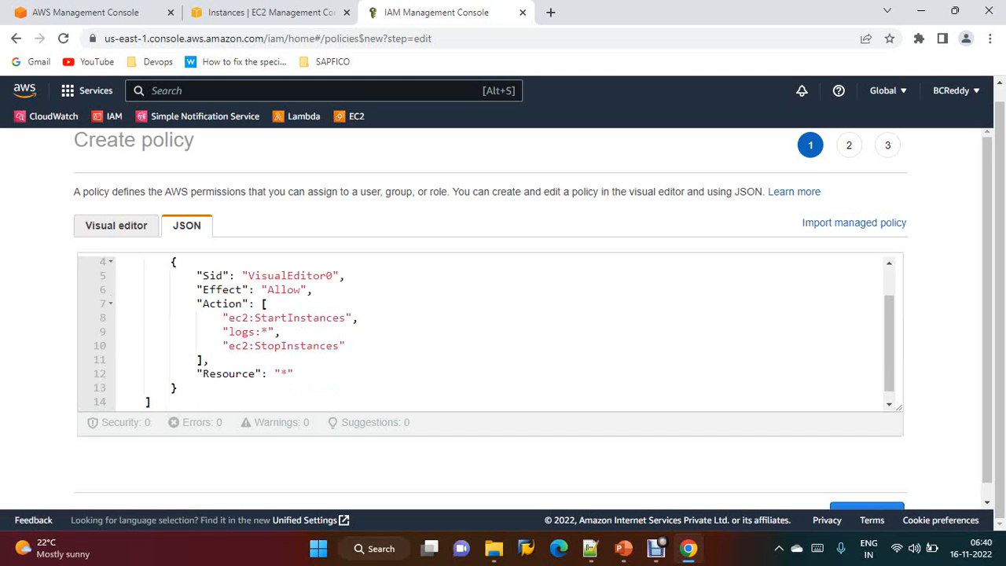
scroll(487, 330, down, 2)
scroll(487, 330, up, 3)
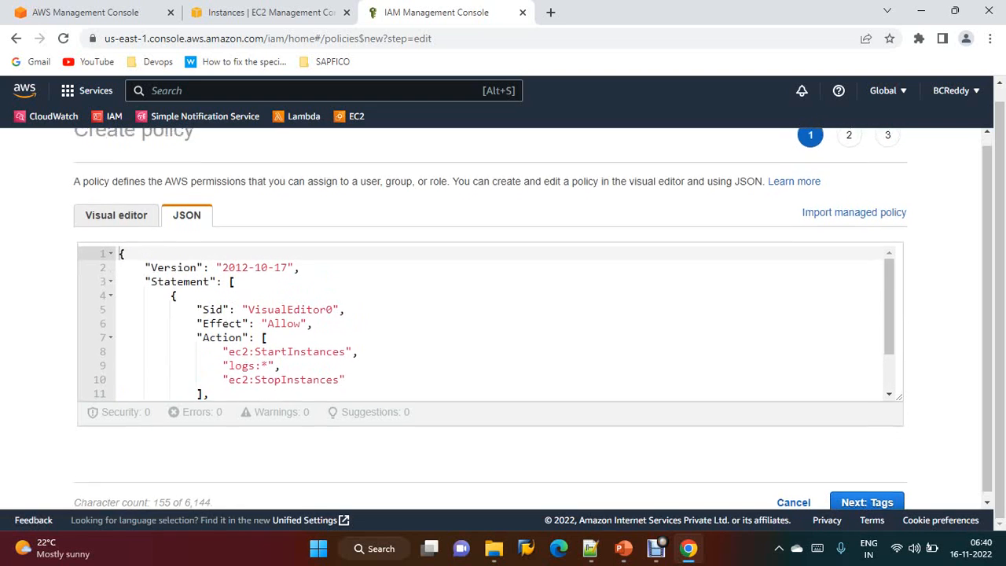
scroll(488, 330, down, 2)
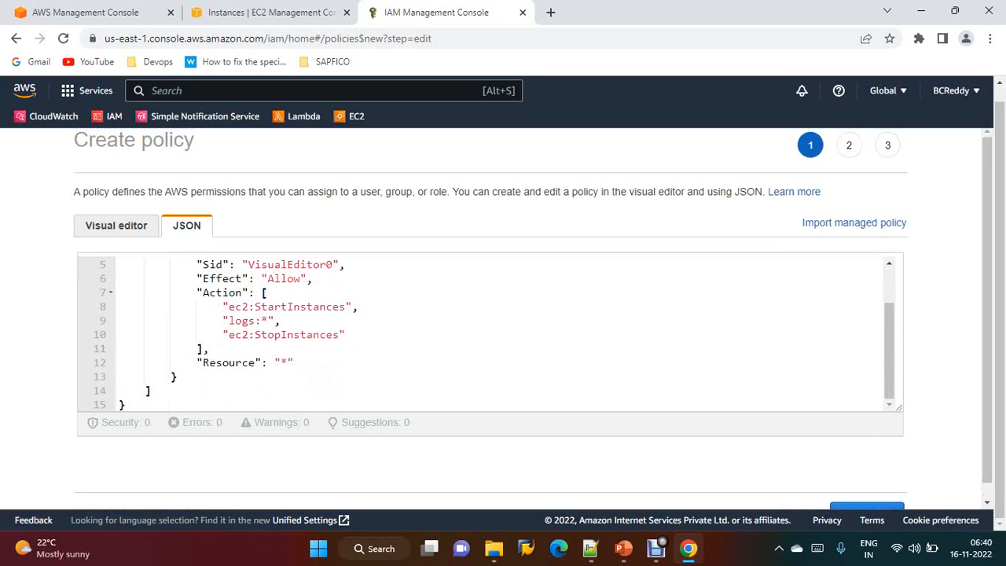
scroll(533, 336, down, 1)
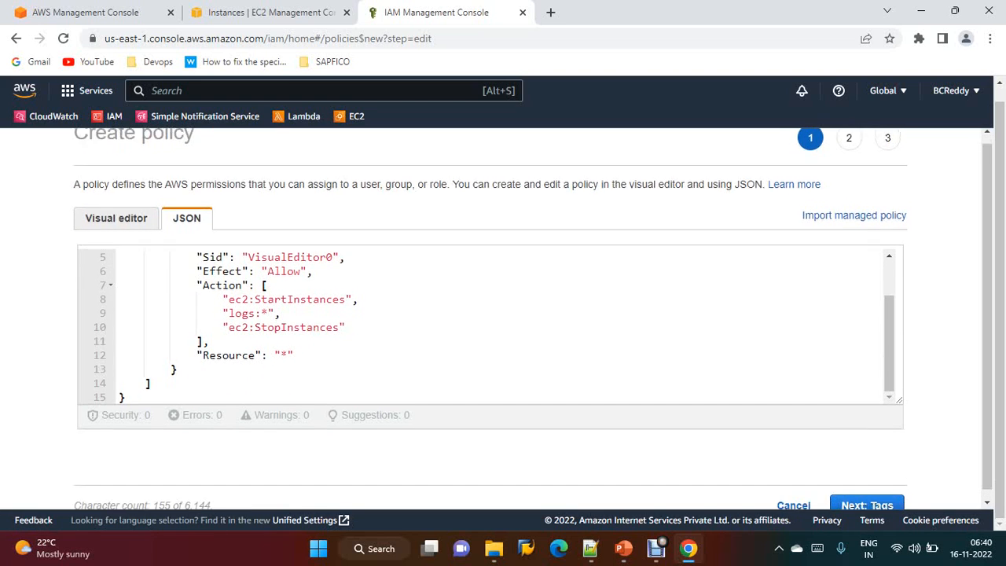
scroll(487, 314, up, 2)
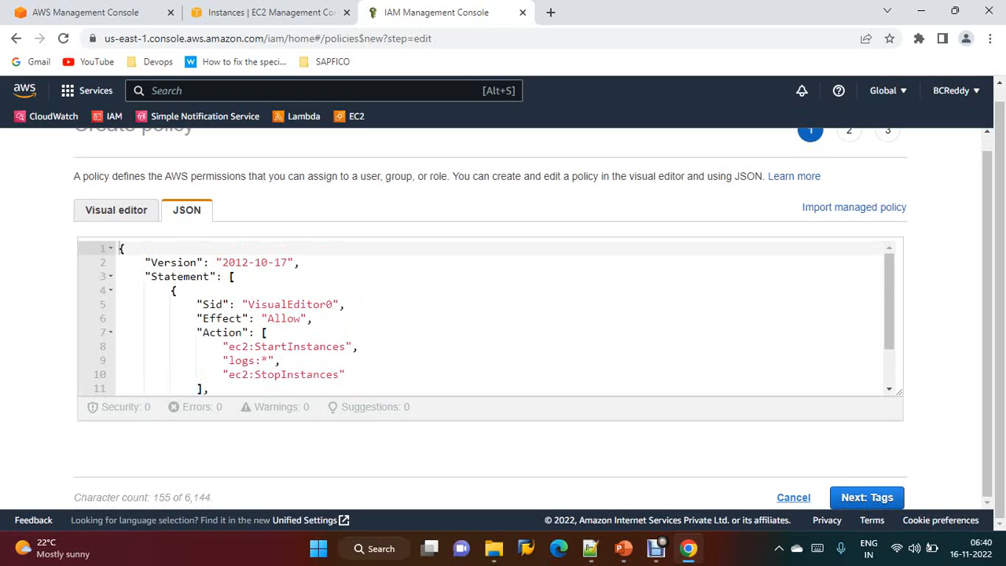
click(793, 496)
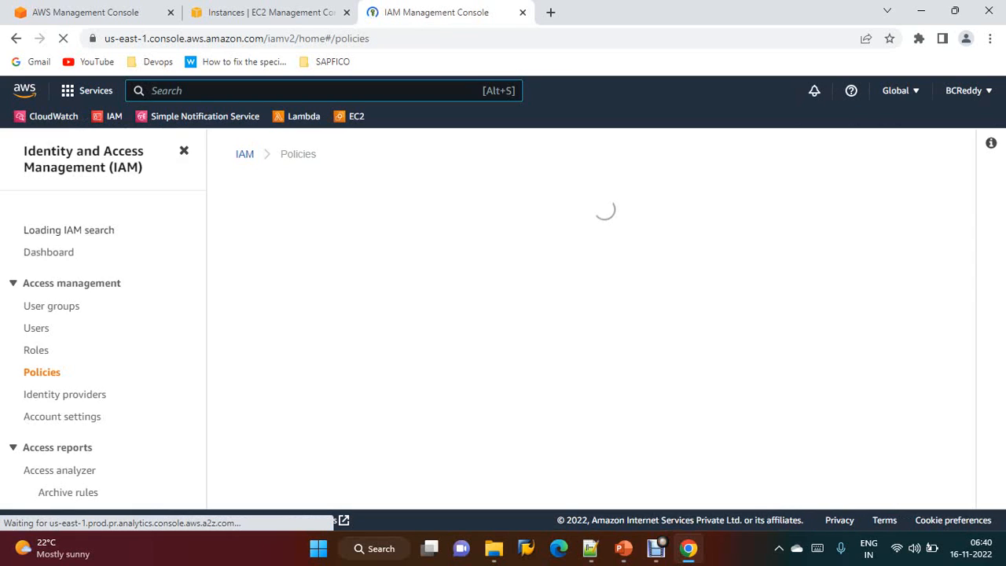
Start a new policy and replace its JSON with the prepared policy text copied from the Notepad++ file
click(870, 220)
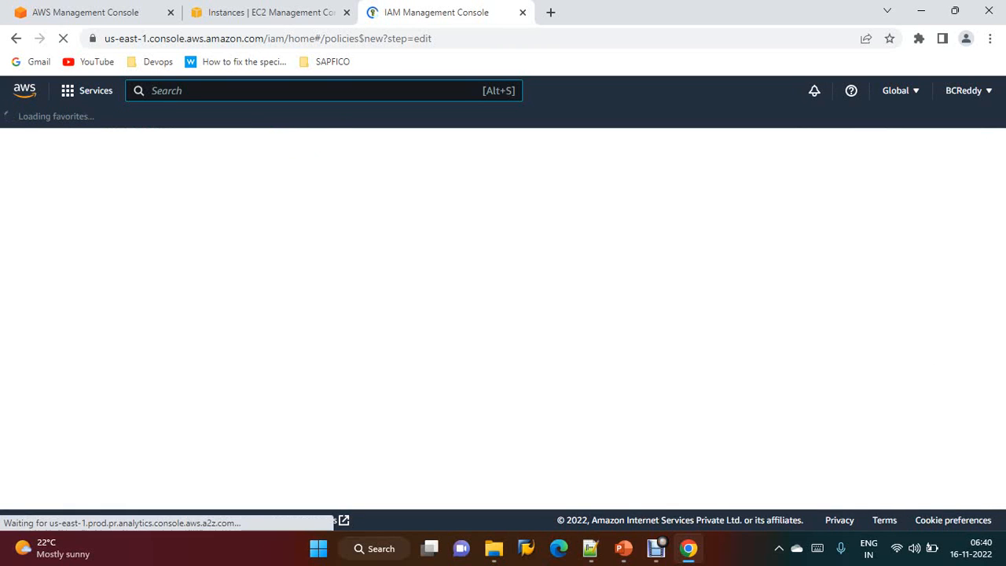
click(186, 240)
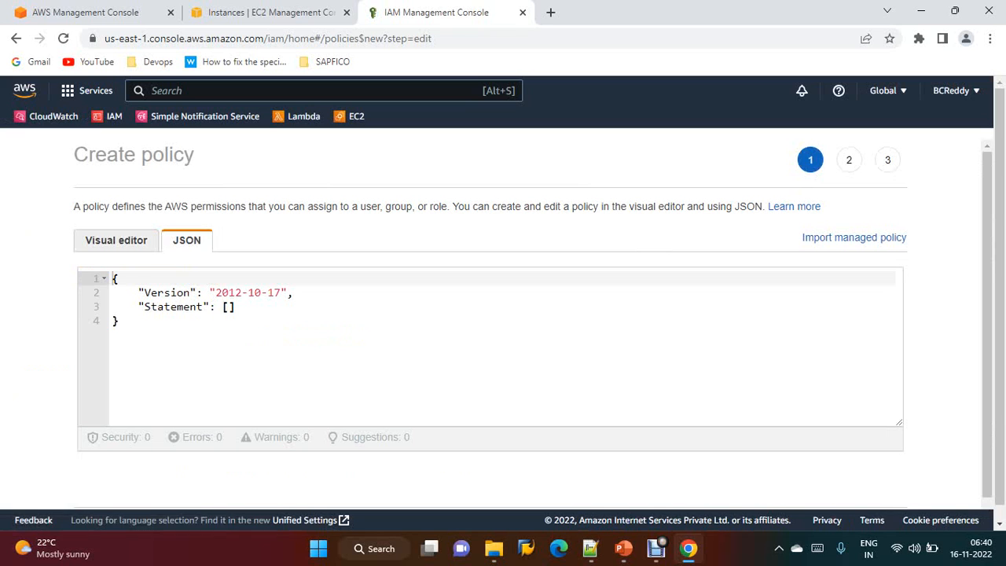
click(589, 548)
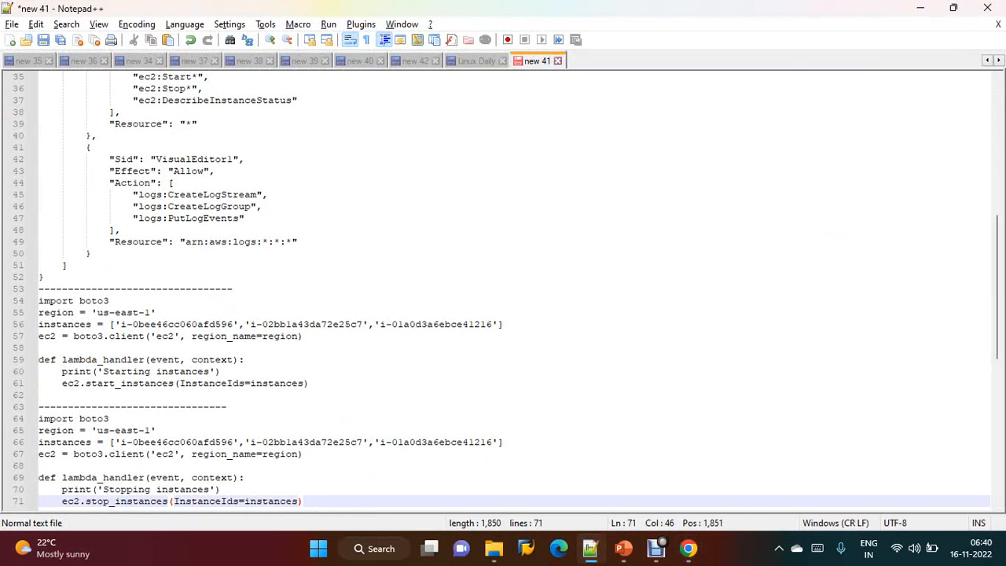
scroll(503, 290, up, 3)
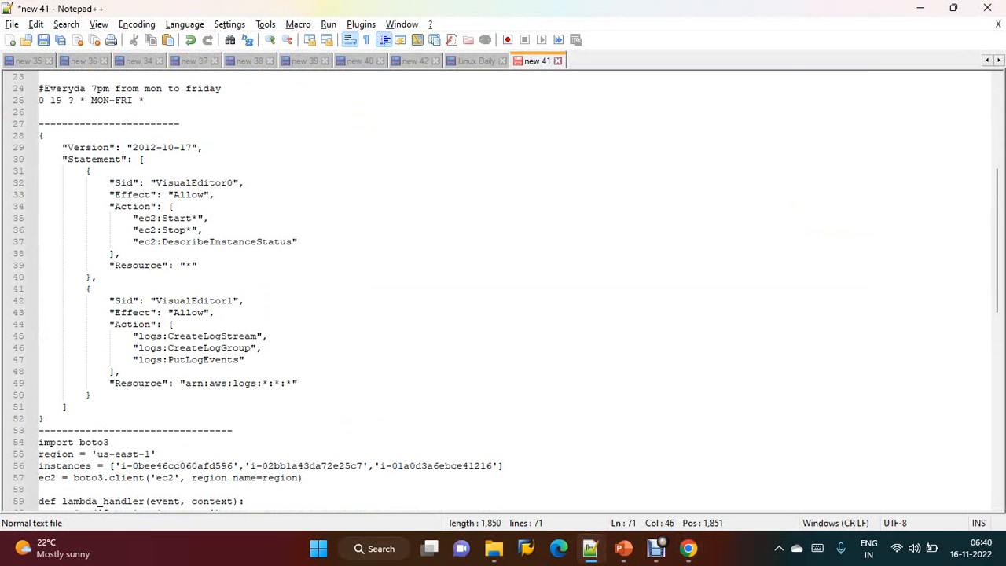
drag(39, 135, 44, 418)
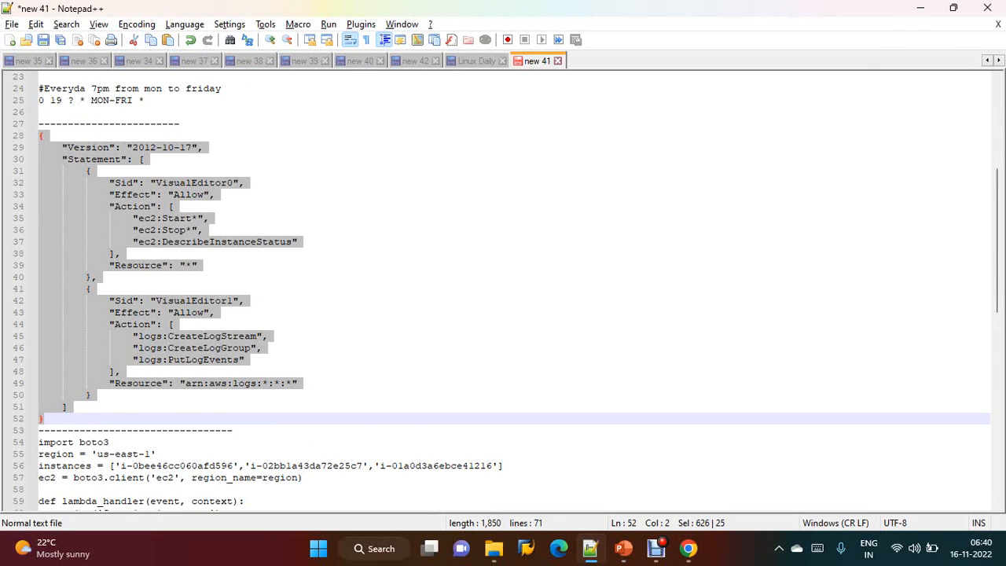
key(alt+Tab)
key(ctrl+a)
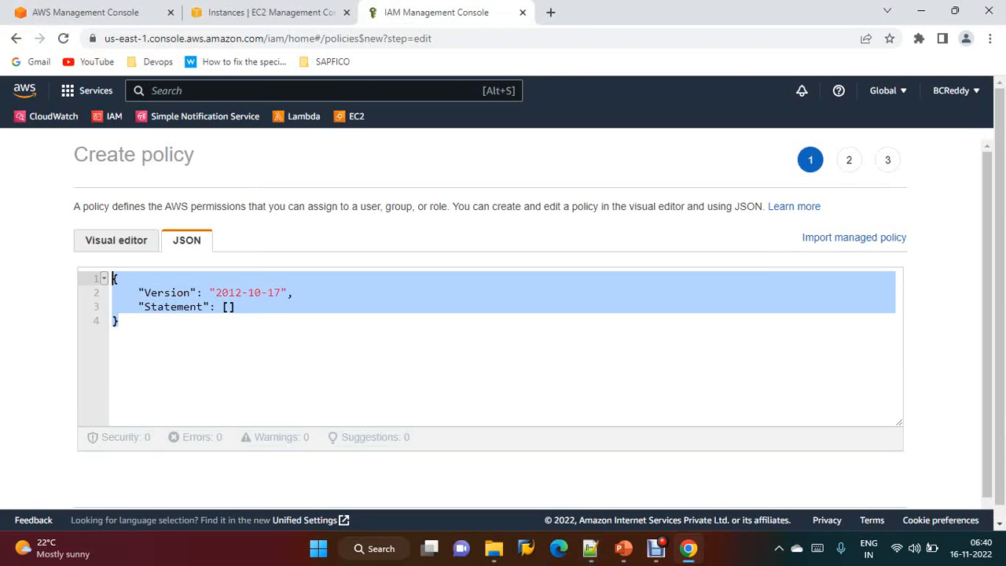
key(Delete)
key(ctrl+v)
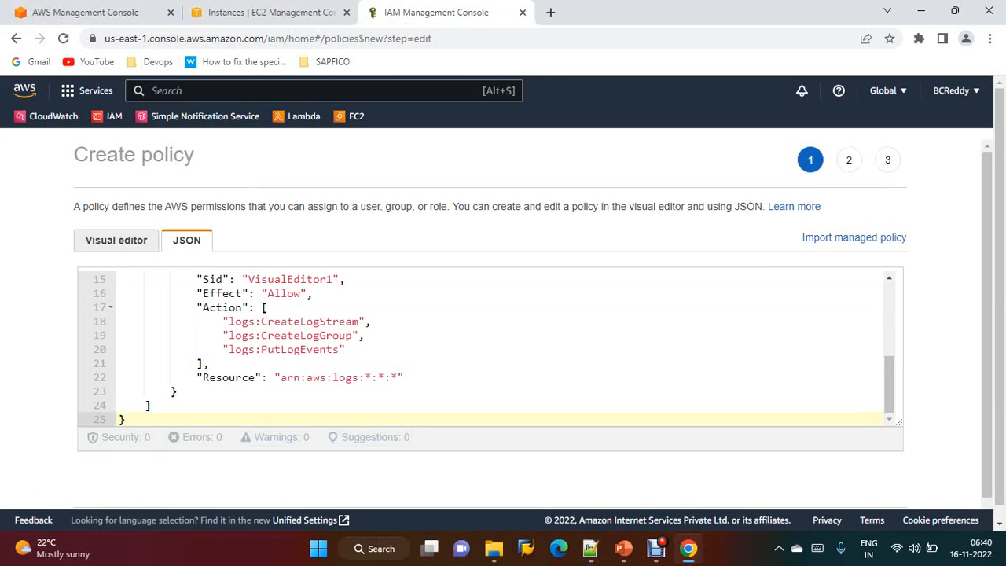
Review the pasted EC2 and CloudWatch Logs statements and continue to the tags page
scroll(487, 346, up, 1)
scroll(487, 345, up, 2)
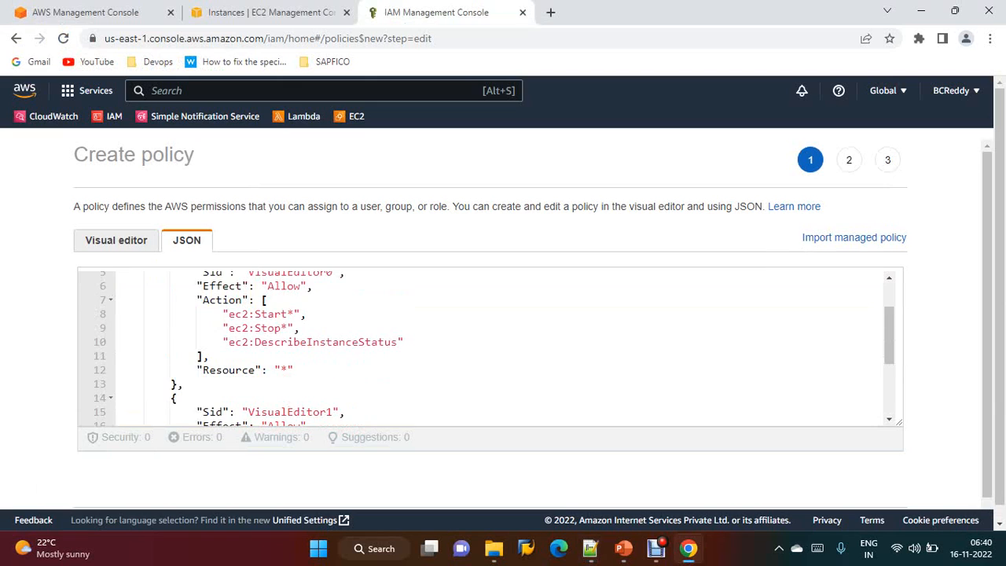
scroll(487, 346, up, 2)
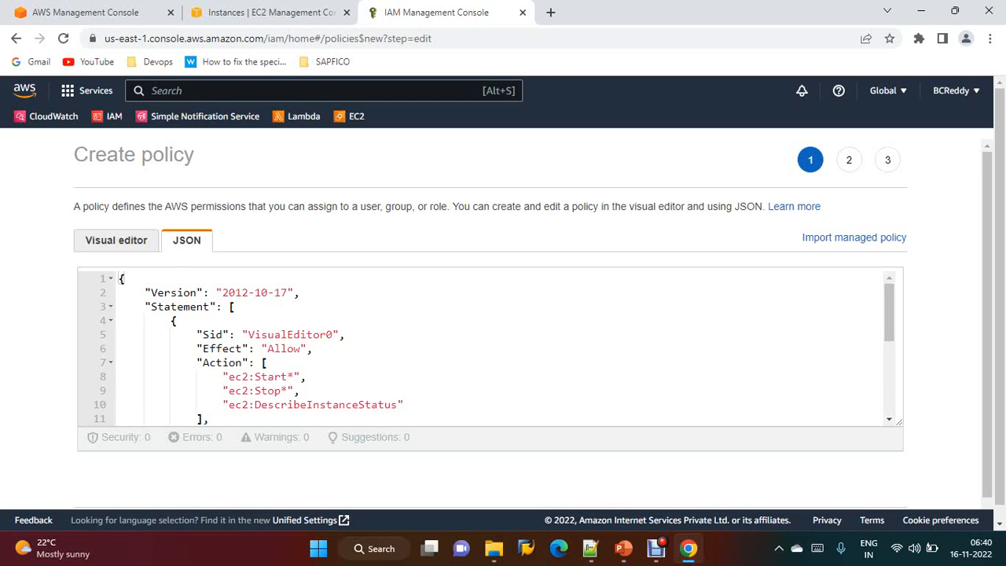
scroll(487, 345, down, 3)
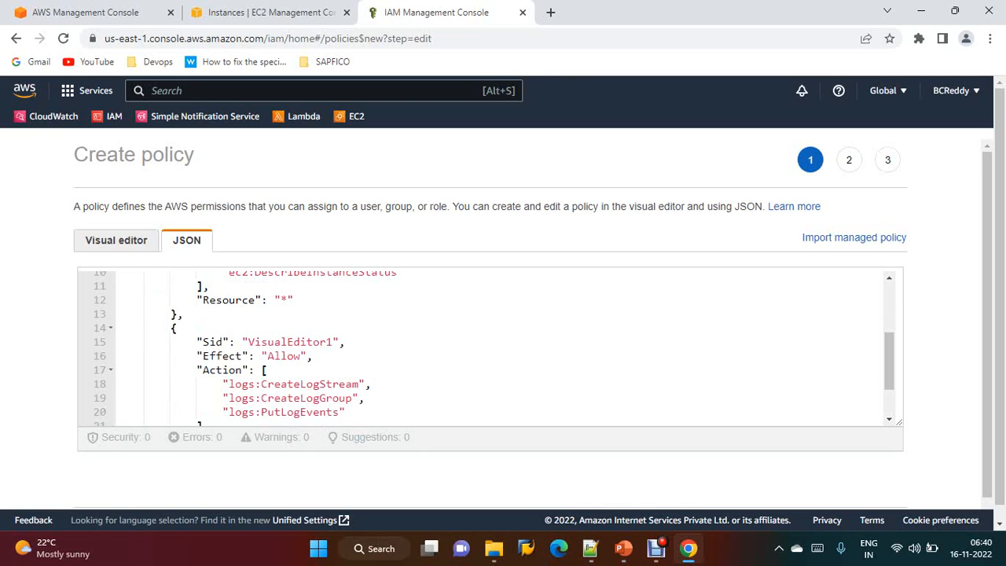
scroll(487, 346, down, 1)
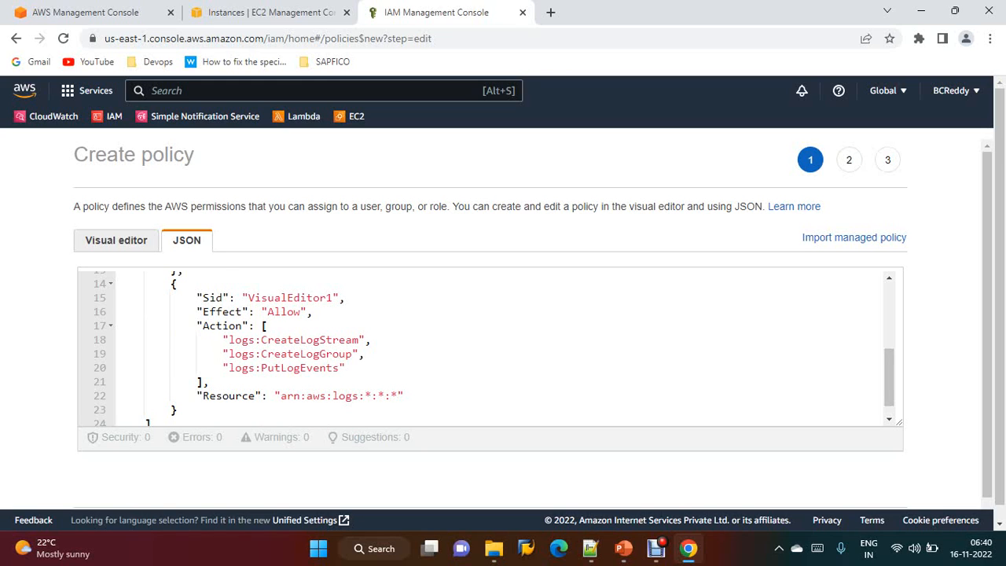
scroll(487, 345, down, 2)
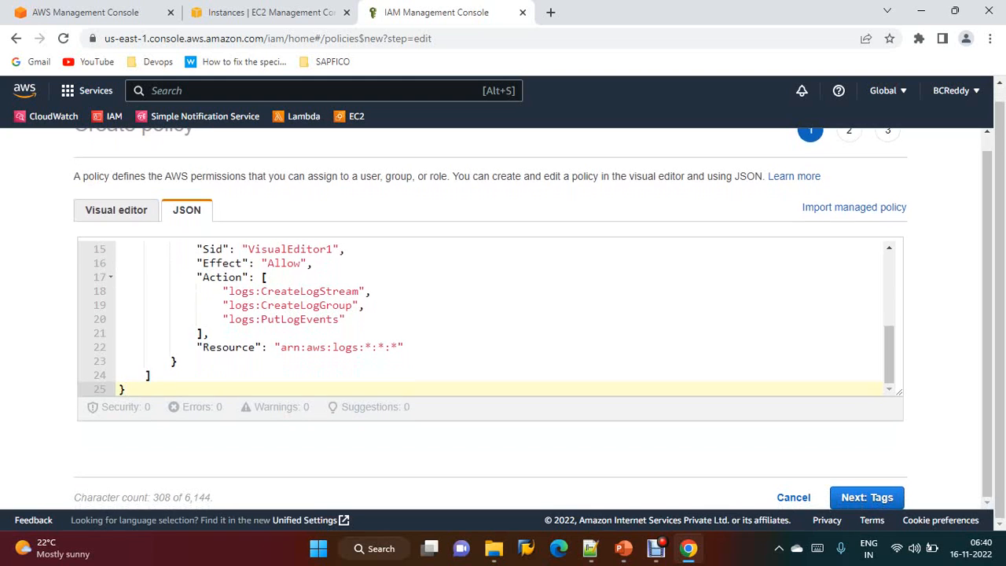
click(866, 497)
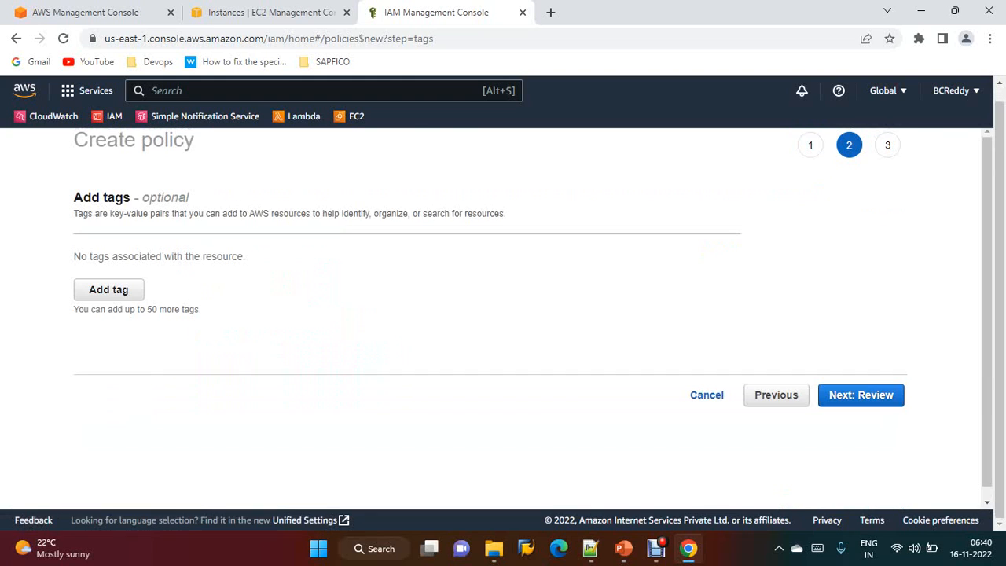
Add a tag with key Name and value ec2-startstop-policy, and copy the value
click(109, 289)
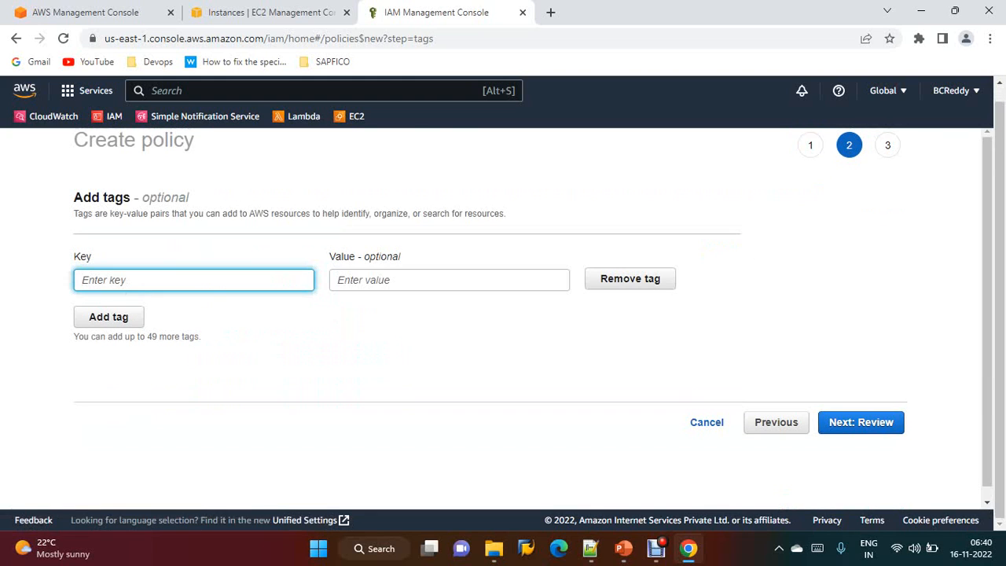
text(Name)
key(Tab)
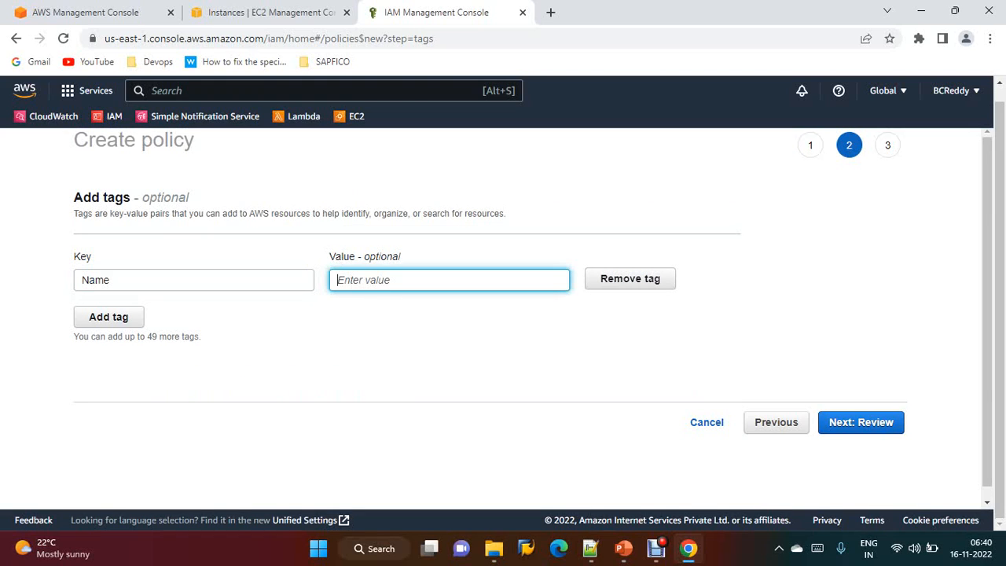
text(ec2-startstop)
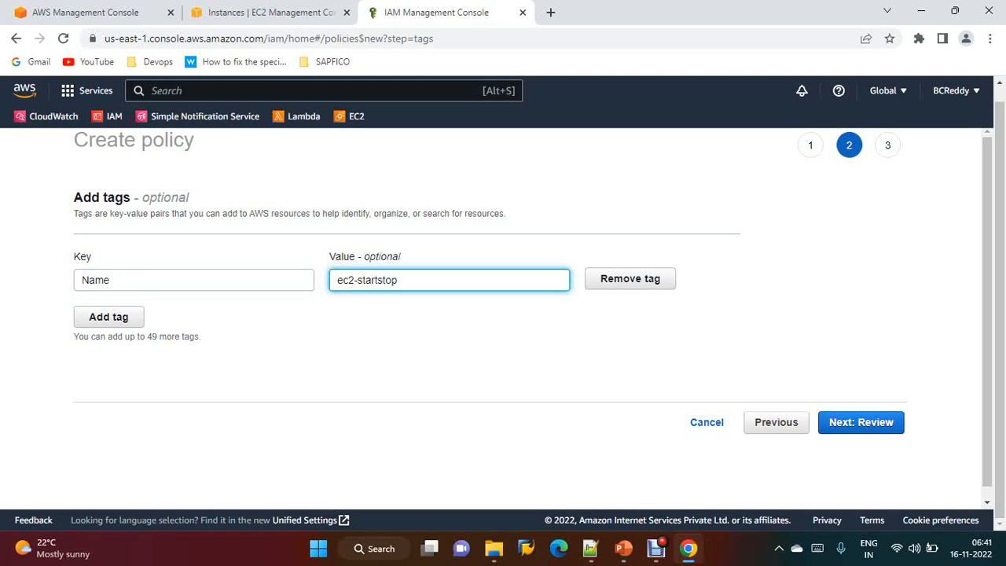
text(-policy)
key(ctrl+a)
key(ctrl+c)
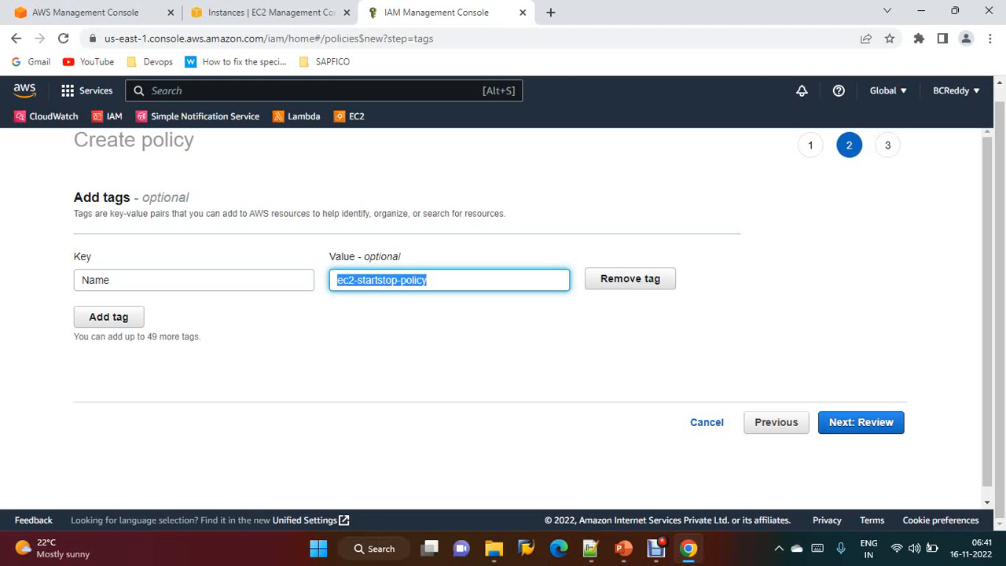
click(487, 354)
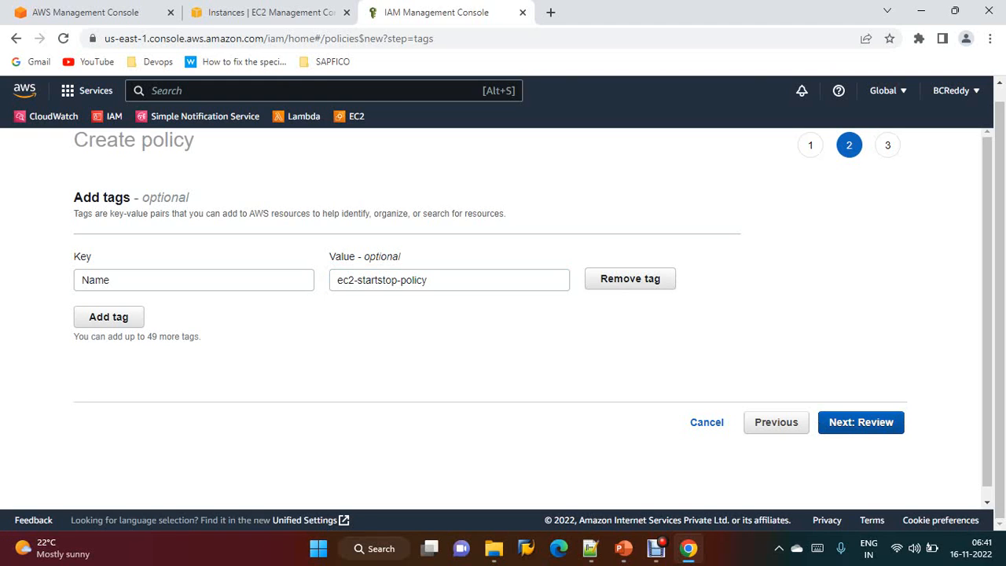
Name the policy ec2-startstop-policy, give it the same description, and create it
click(861, 422)
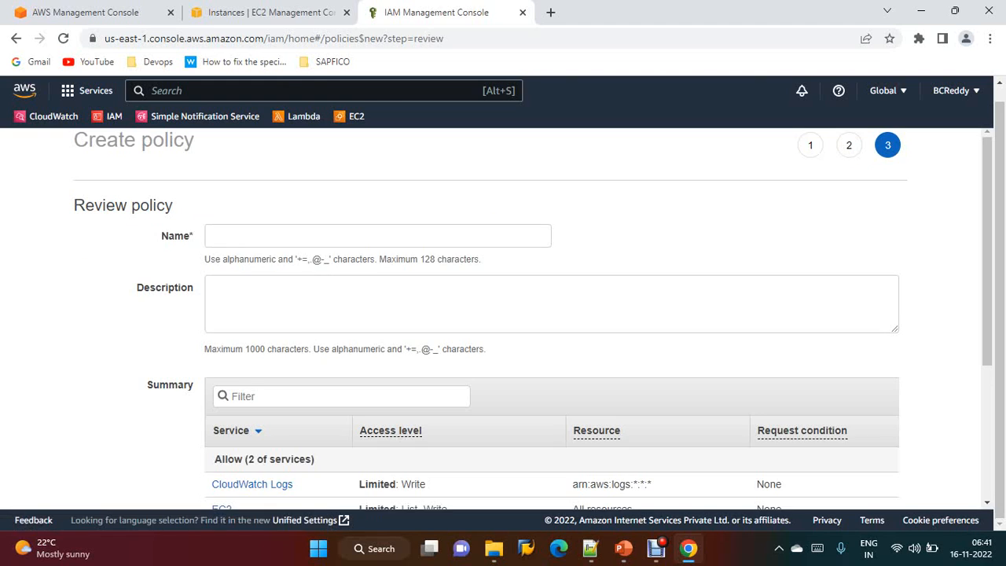
click(377, 236)
key(ctrl+v)
click(551, 304)
key(ctrl+v)
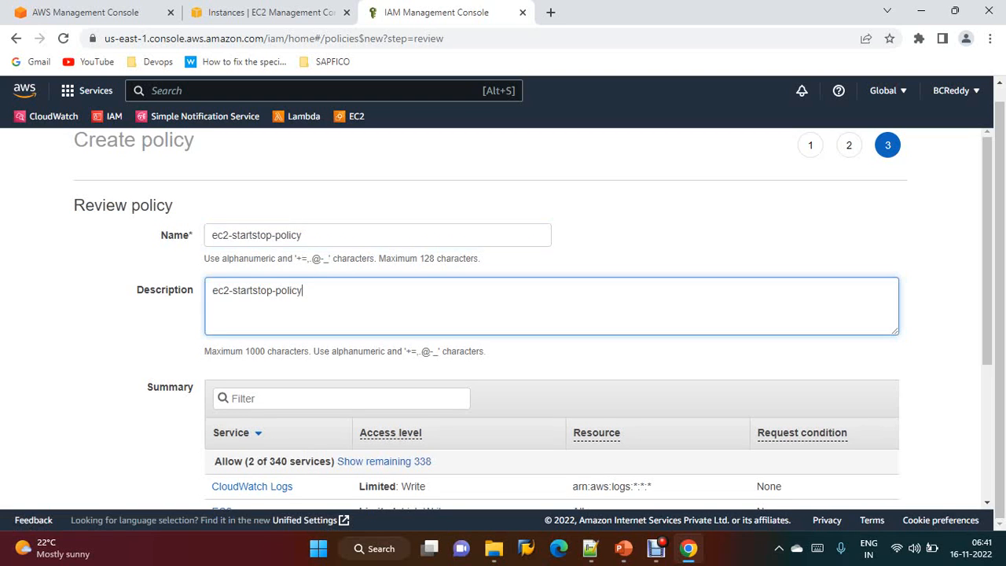
scroll(550, 314, down, 2)
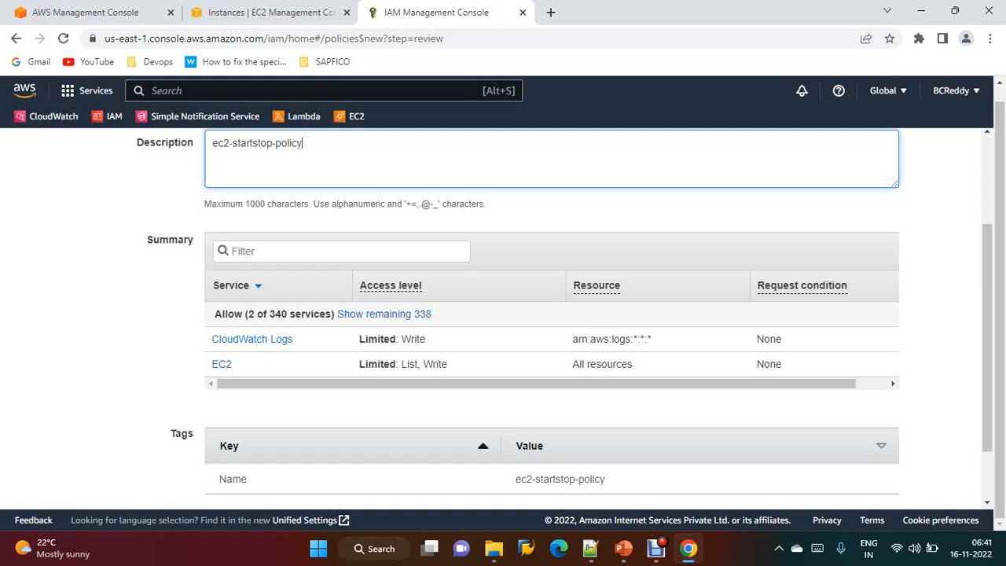
scroll(550, 314, down, 2)
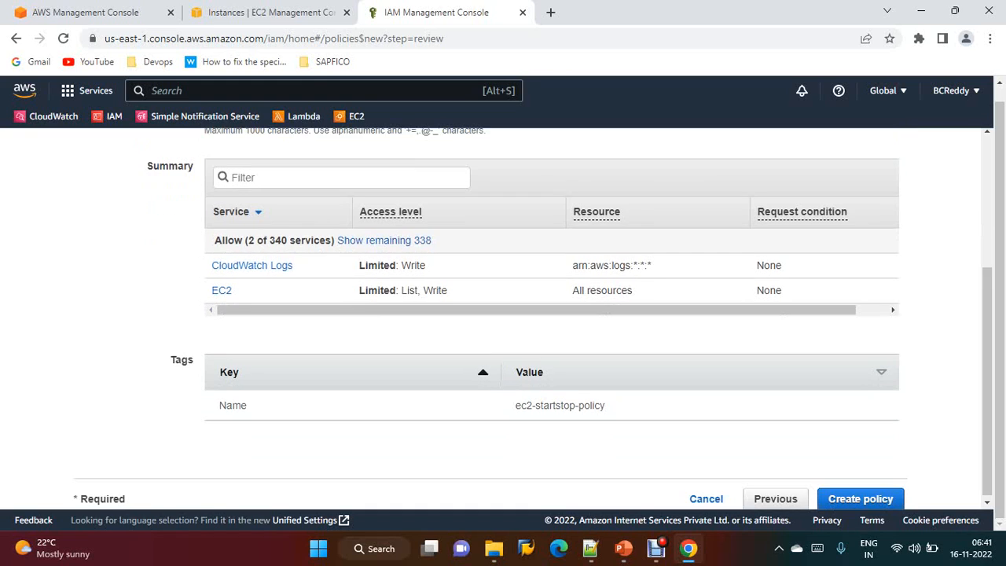
click(860, 496)
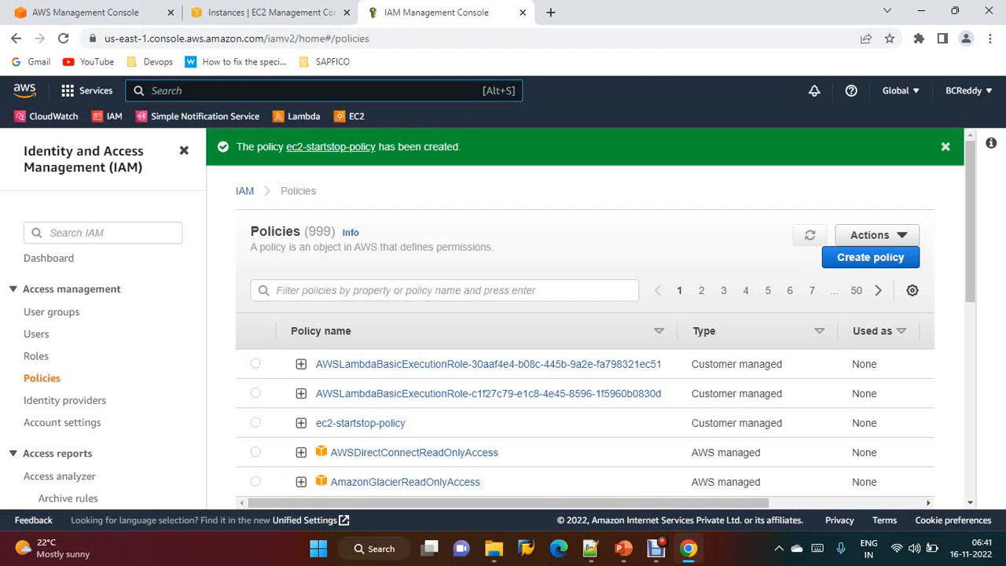
Start creating a new role with Lambda as the trusted service use case
click(36, 356)
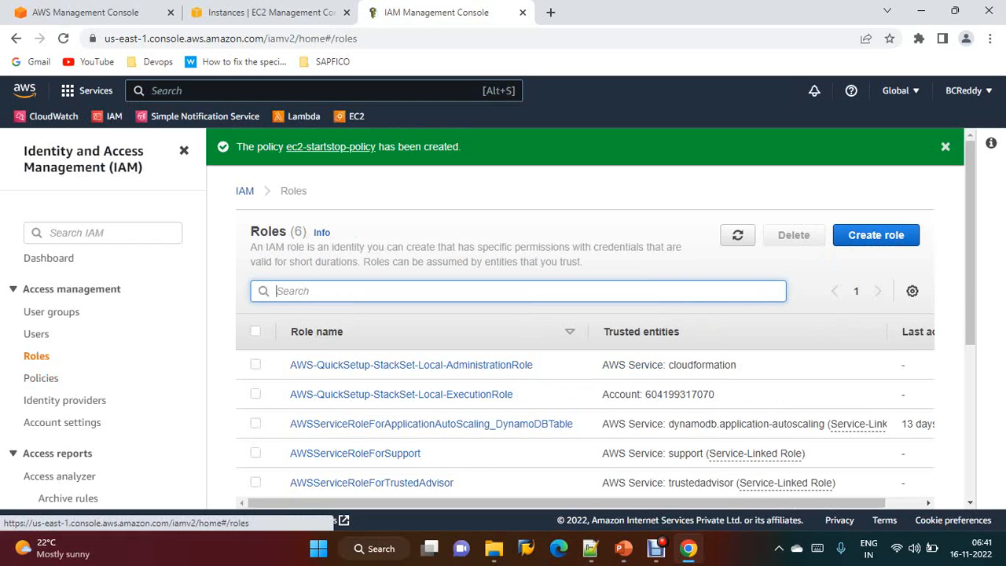
click(875, 234)
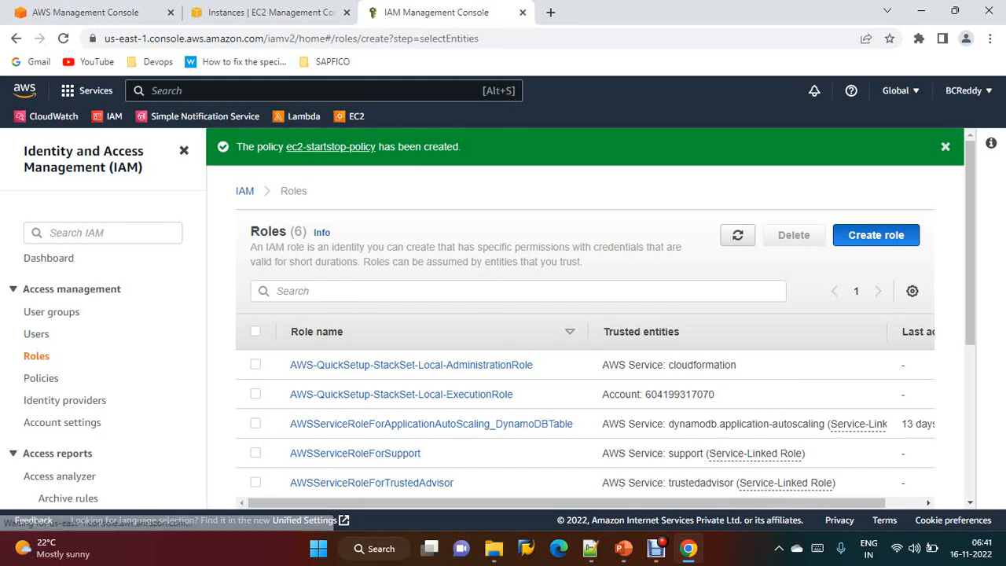
scroll(503, 318, down, 4)
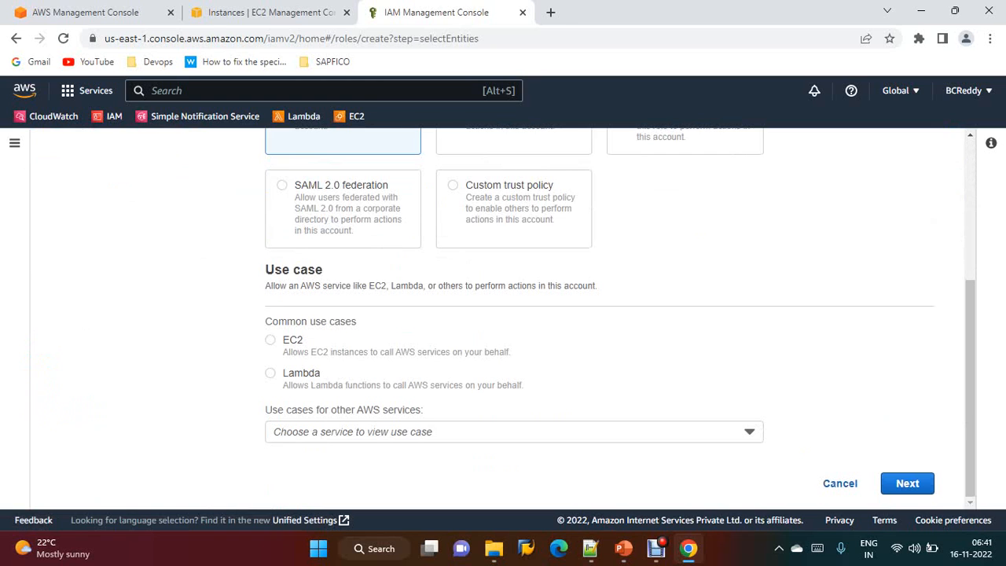
click(270, 374)
click(907, 483)
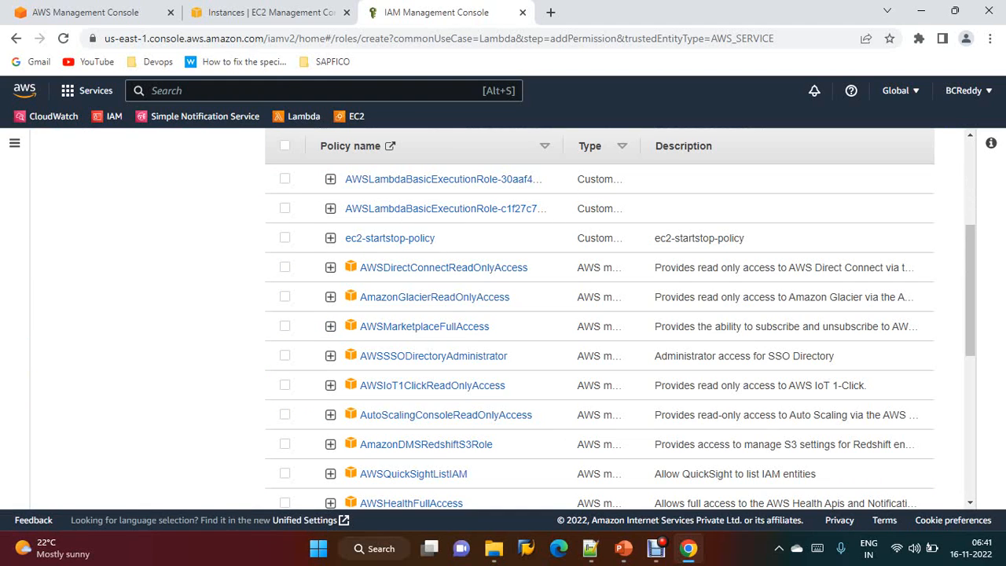
Attach the ec2-startstop-policy permissions policy to the new role and continue to the review page
click(285, 238)
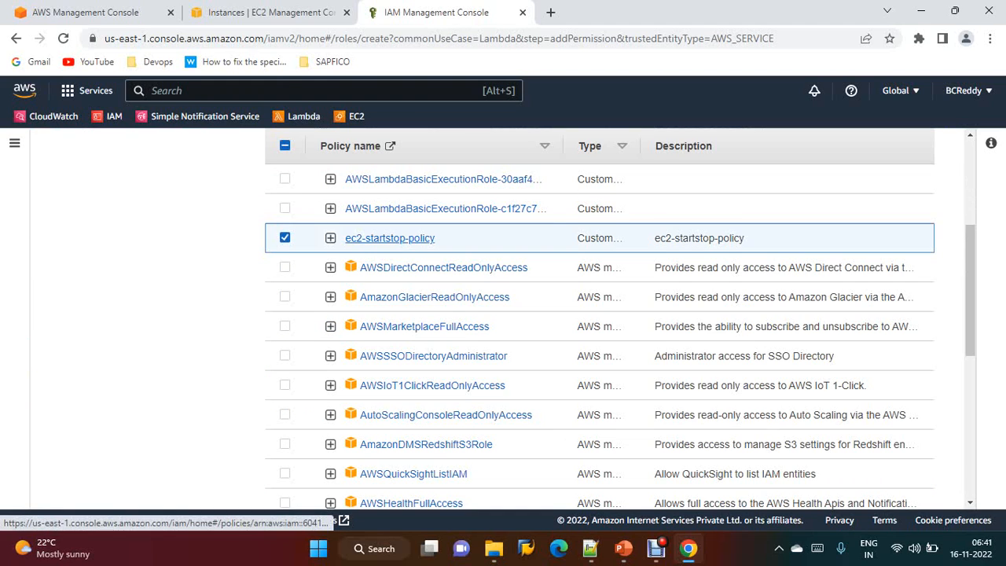
scroll(600, 314, down, 4)
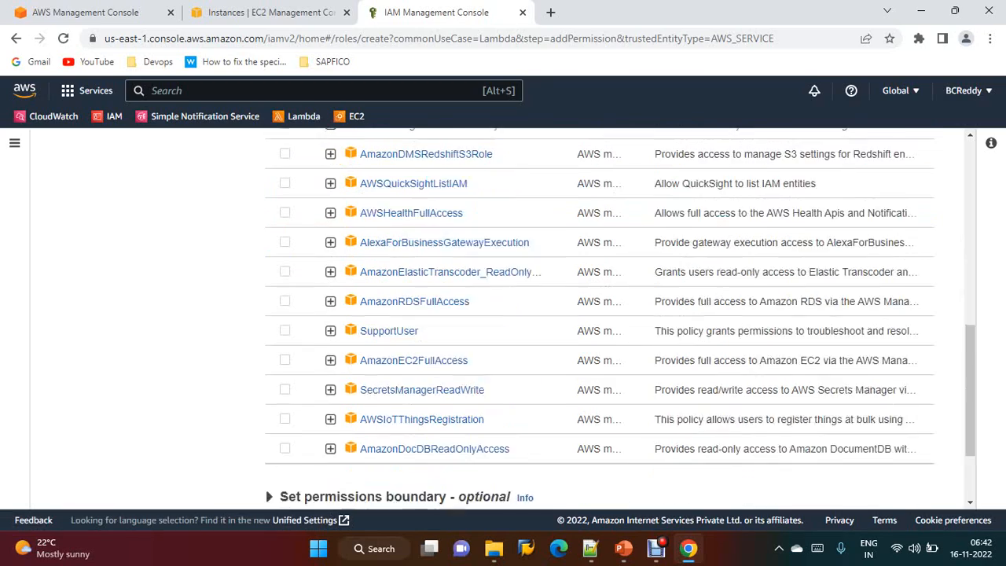
scroll(599, 314, down, 1)
scroll(600, 315, up, 8)
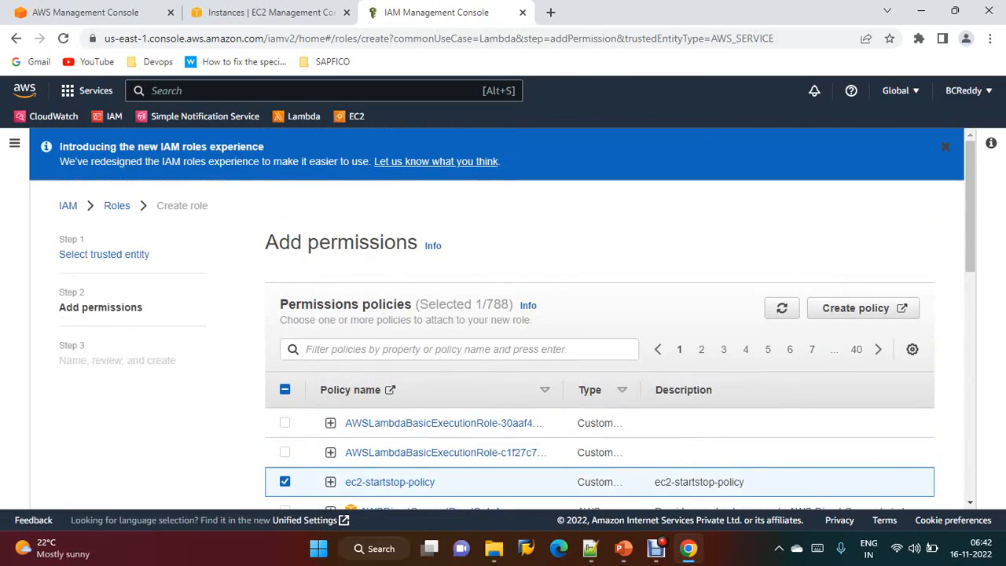
scroll(600, 314, down, 10)
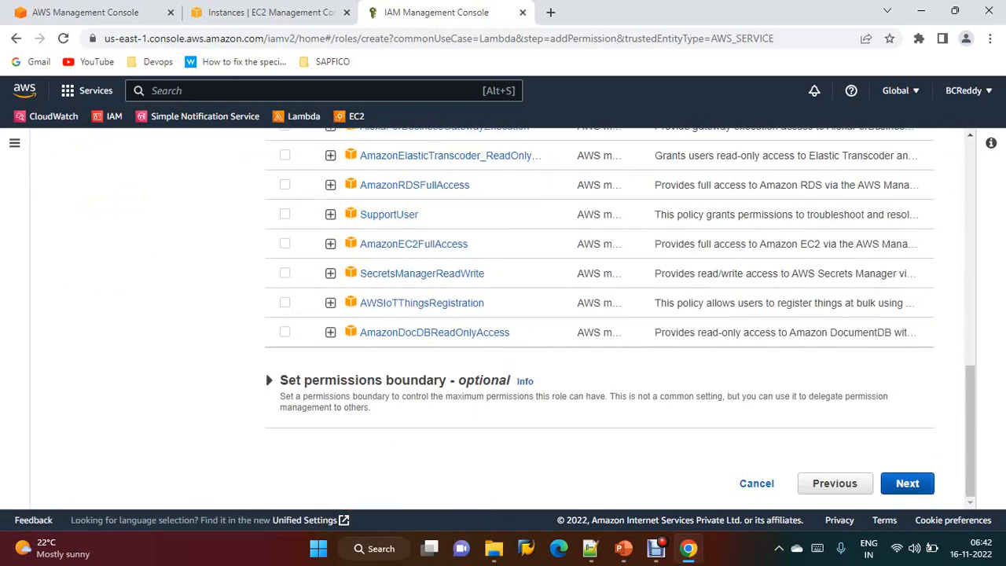
click(907, 484)
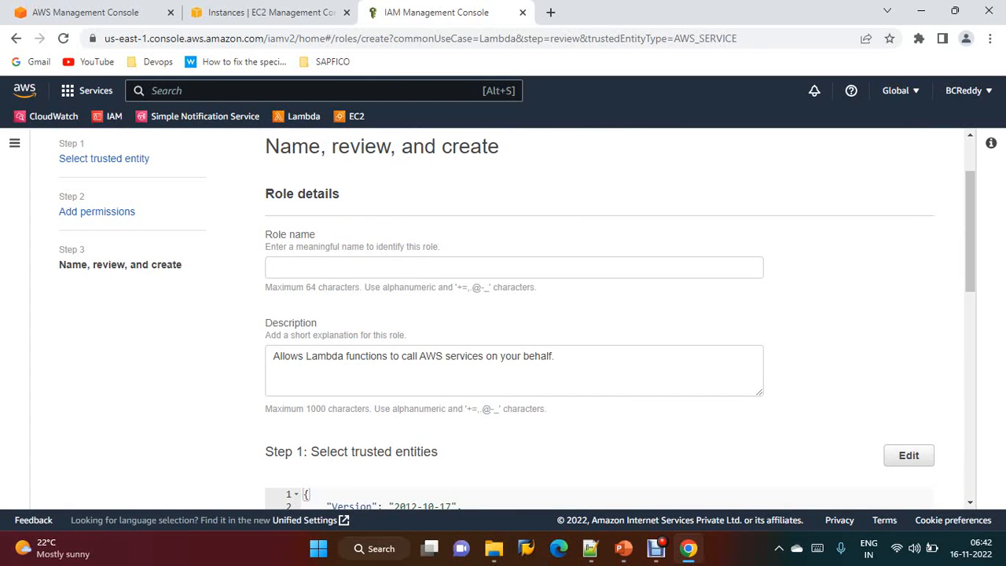
Name the role ec2-startstop-role and create it
click(514, 267)
text(ec2)
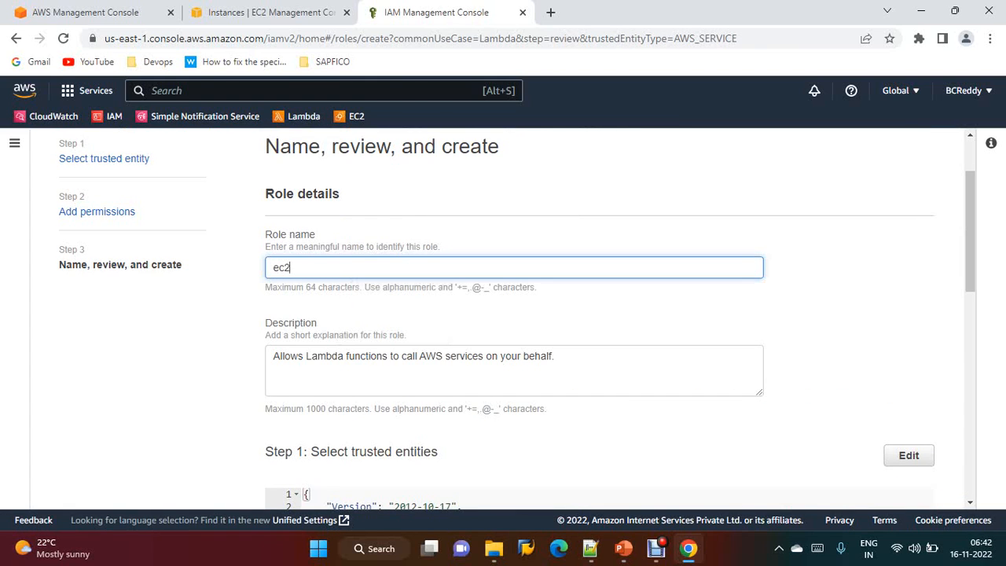
text(-startstop-role)
scroll(597, 314, down, 6)
scroll(597, 314, down, 2)
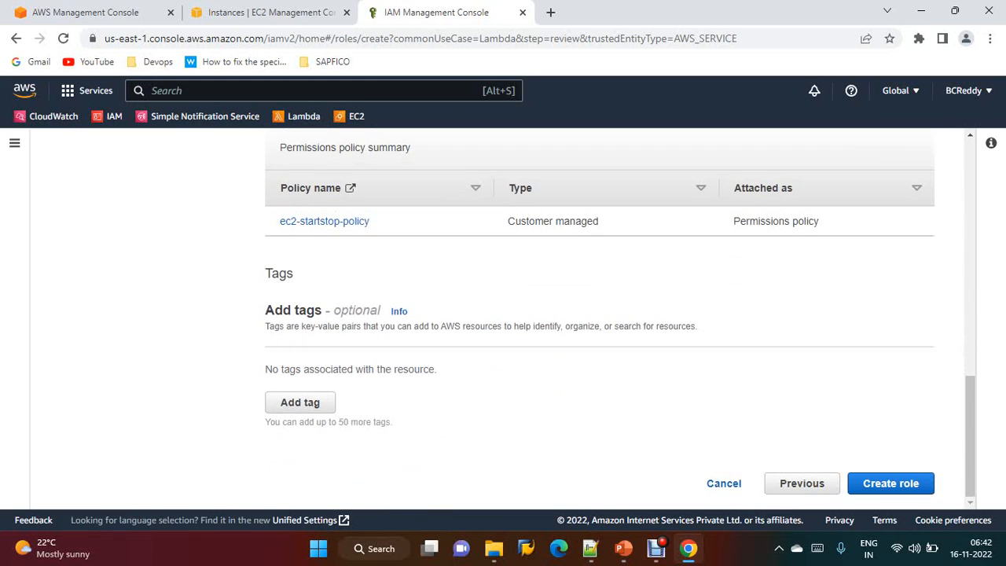
click(891, 484)
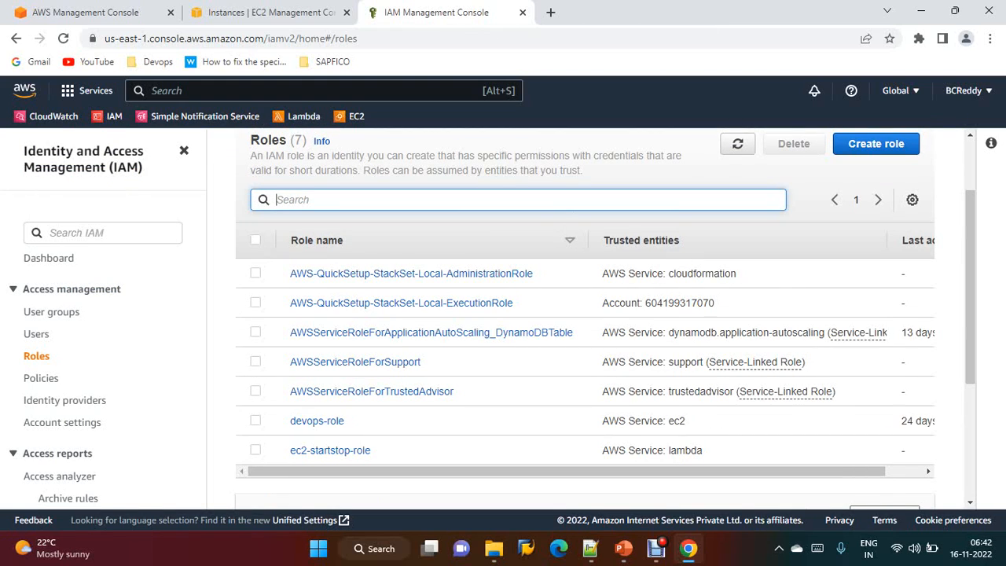
Open Lambda in a new tab and start a new function named ec2-start with the Python 3.9 runtime
middle_click(303, 116)
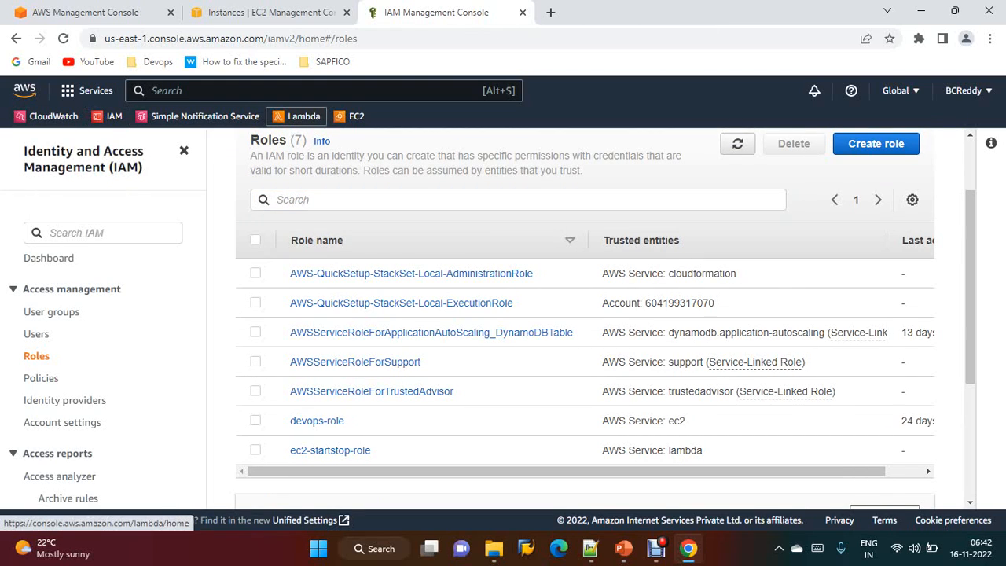
click(612, 13)
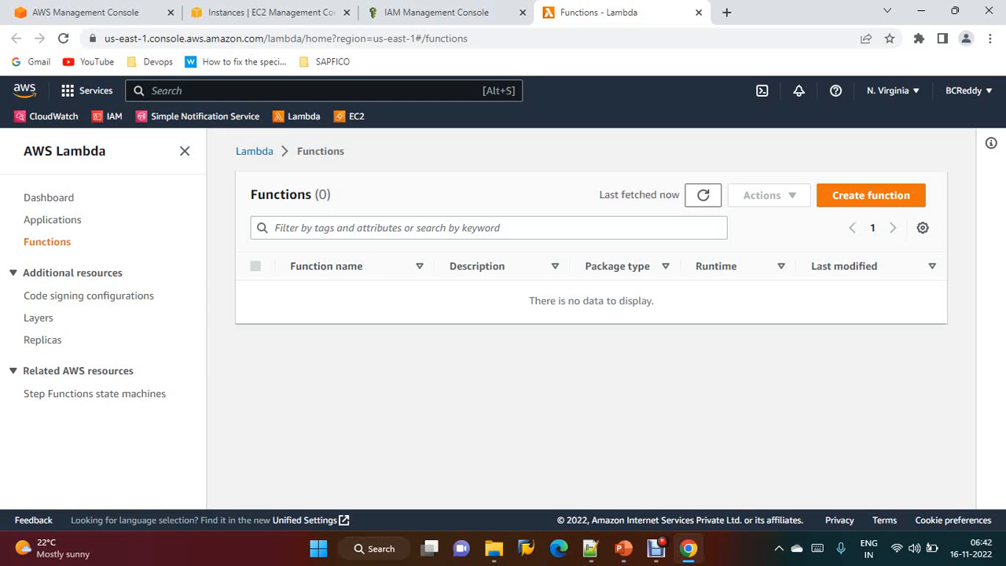
click(871, 195)
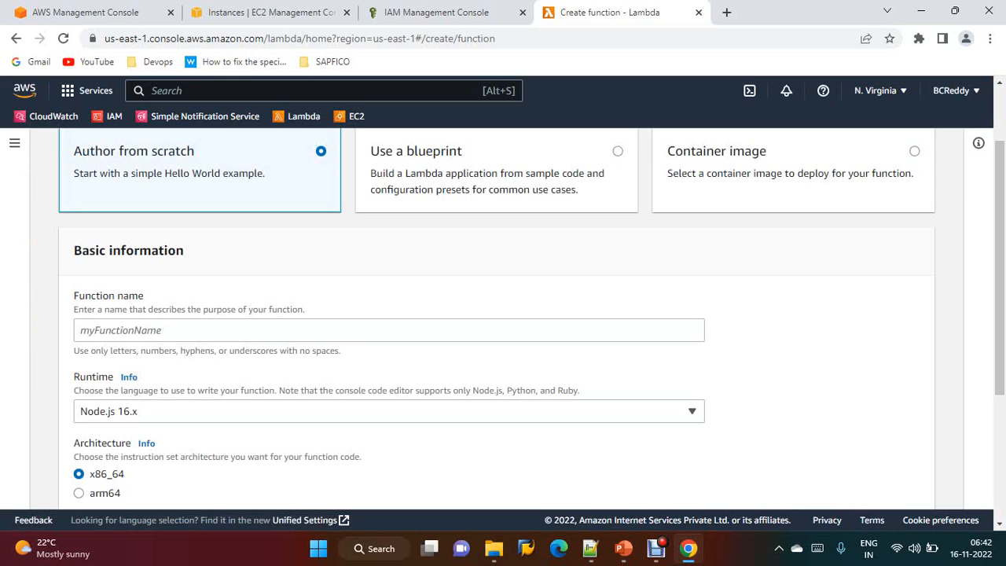
click(388, 330)
text(ec)
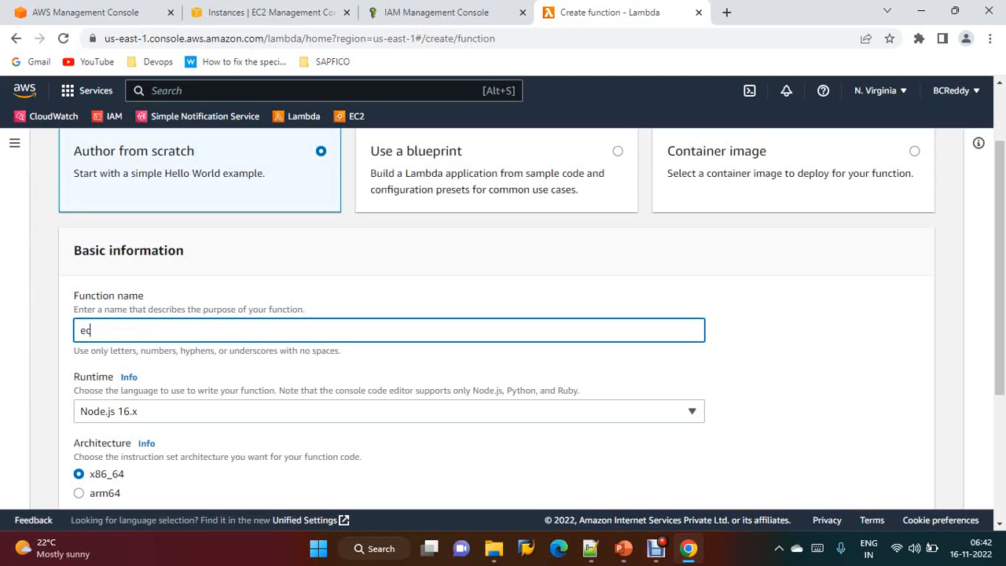
text(2-start)
key(BackSpace)
scroll(503, 314, down, 1)
click(388, 337)
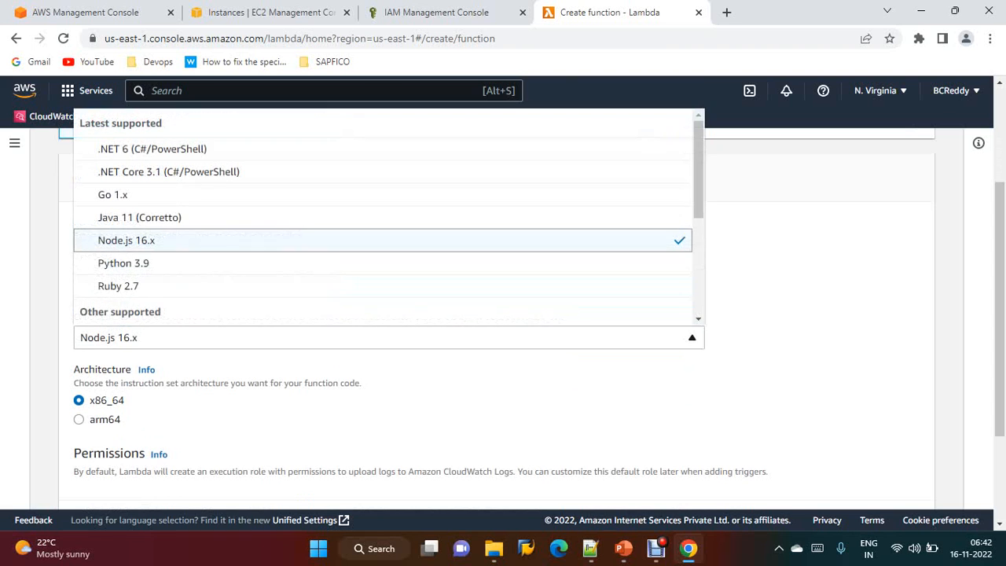
click(123, 263)
scroll(497, 318, down, 2)
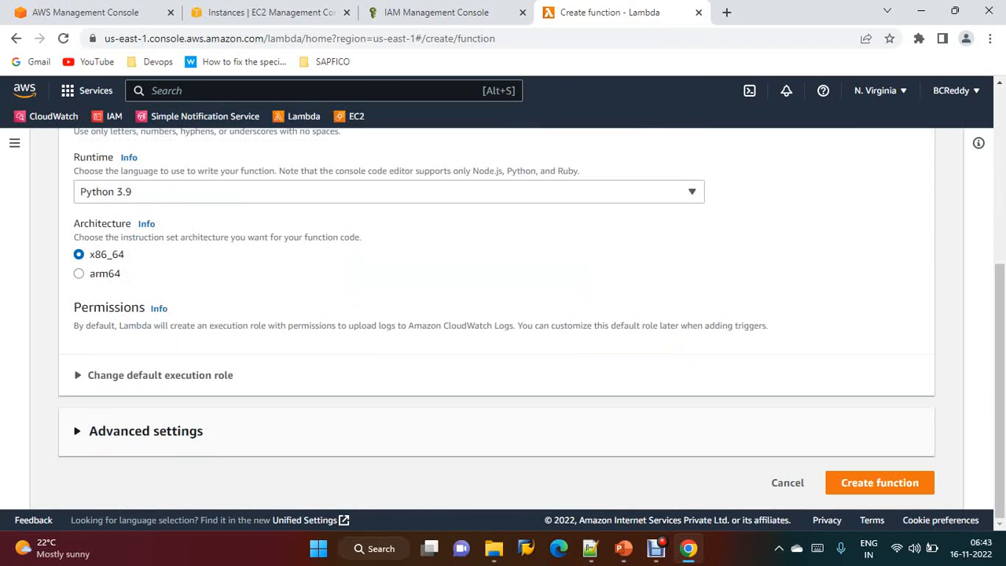
Set the execution role to the existing ec2-startstop-role and create the function
click(160, 375)
scroll(502, 314, down, 2)
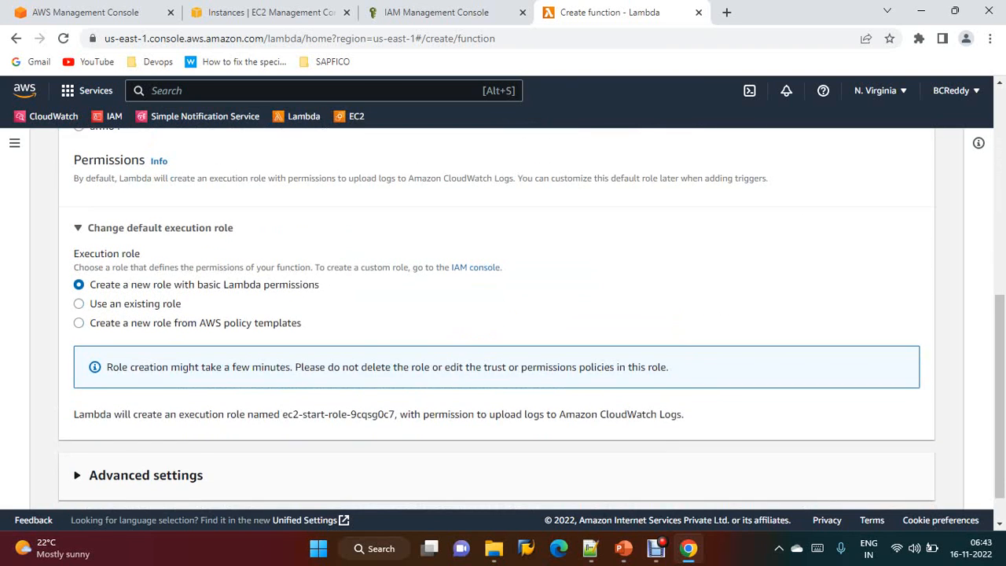
click(79, 304)
click(389, 388)
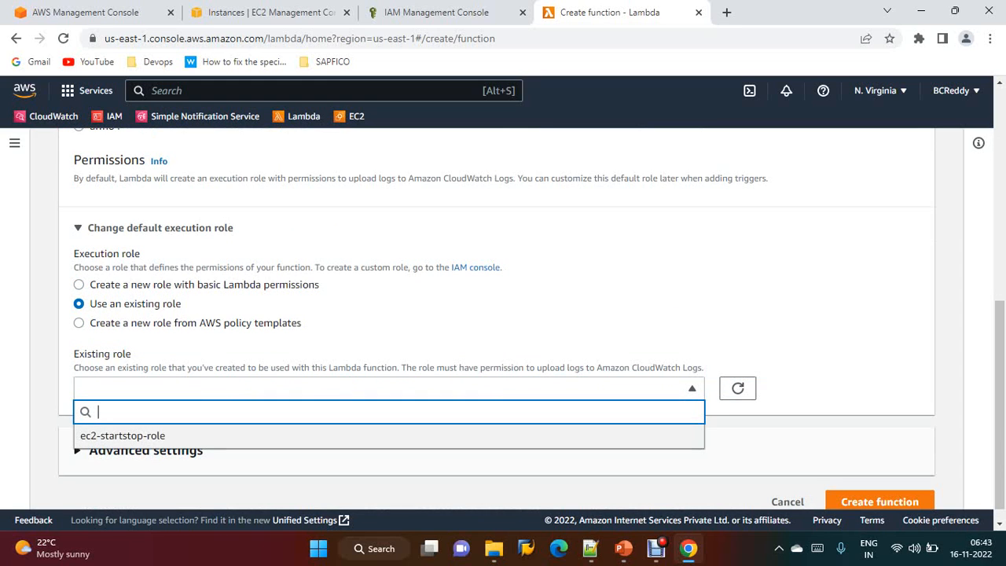
click(121, 435)
scroll(502, 323, down, 1)
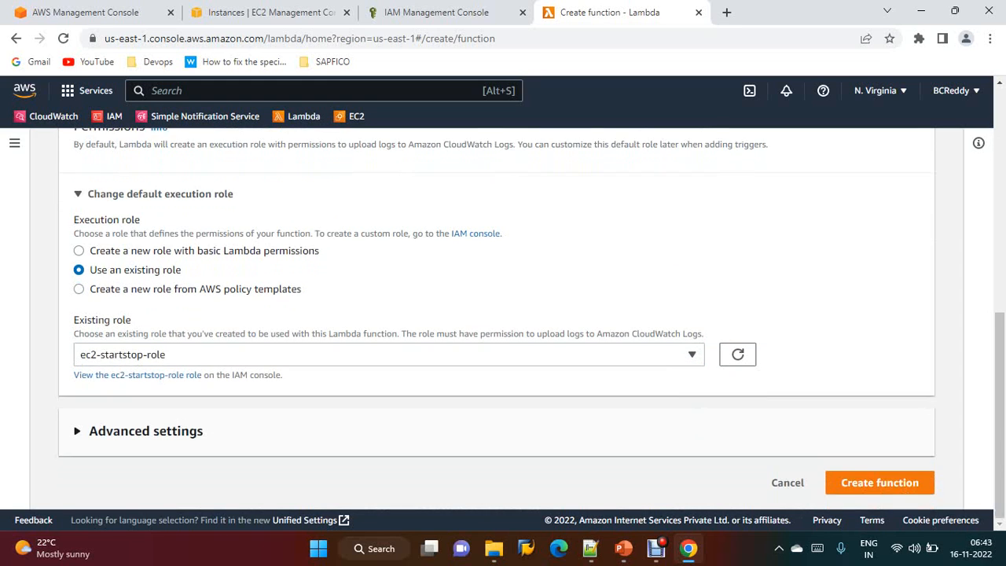
click(879, 482)
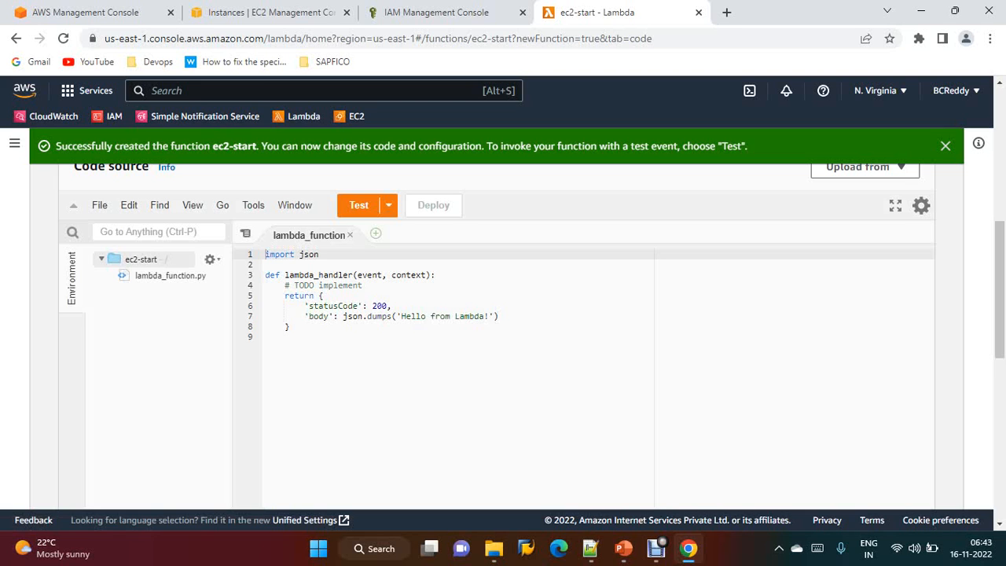
Copy the boto3 start-instances script from Notepad++ and paste it over the default Lambda function code
mouse_move(590, 548)
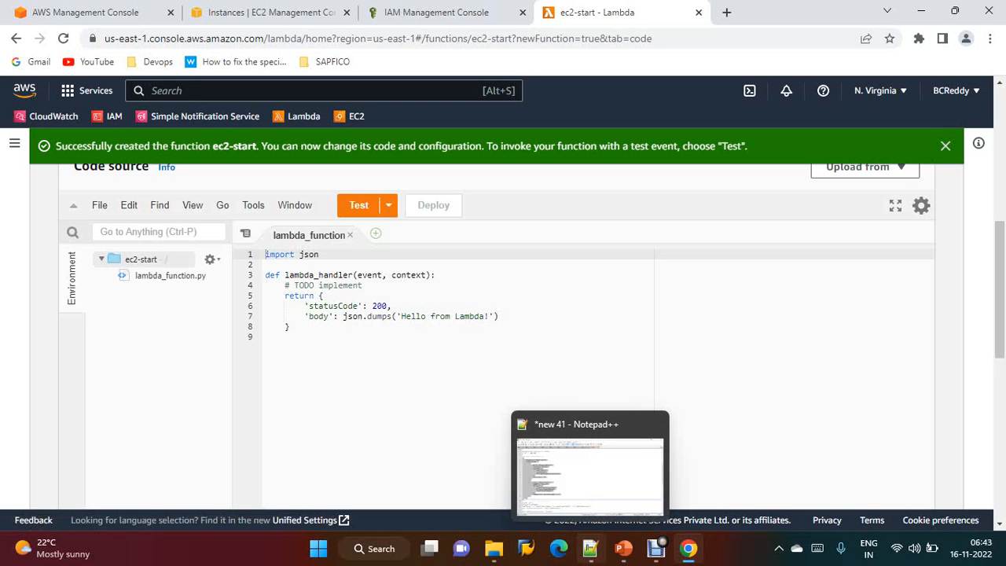
click(590, 547)
scroll(502, 291, down, 3)
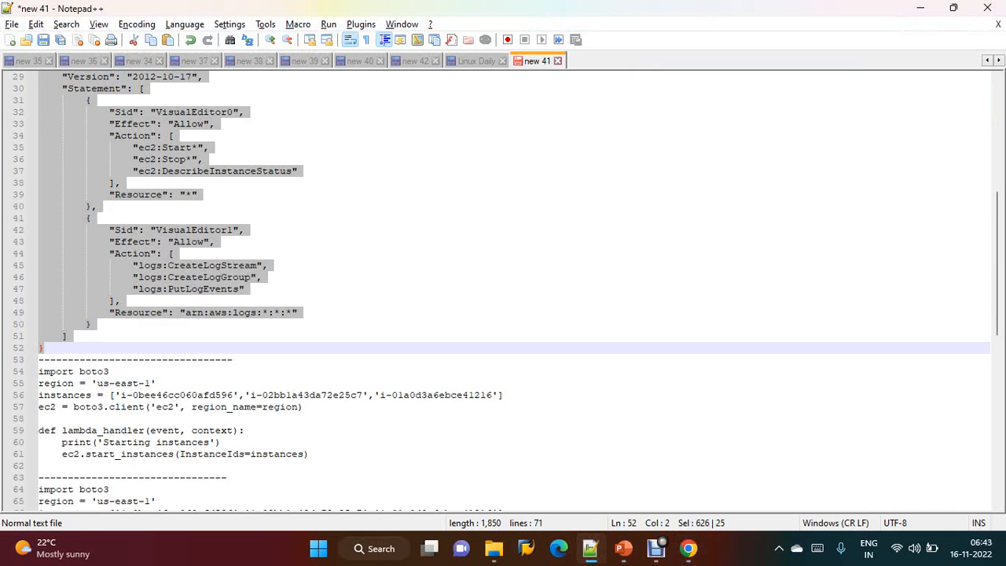
scroll(502, 291, down, 1)
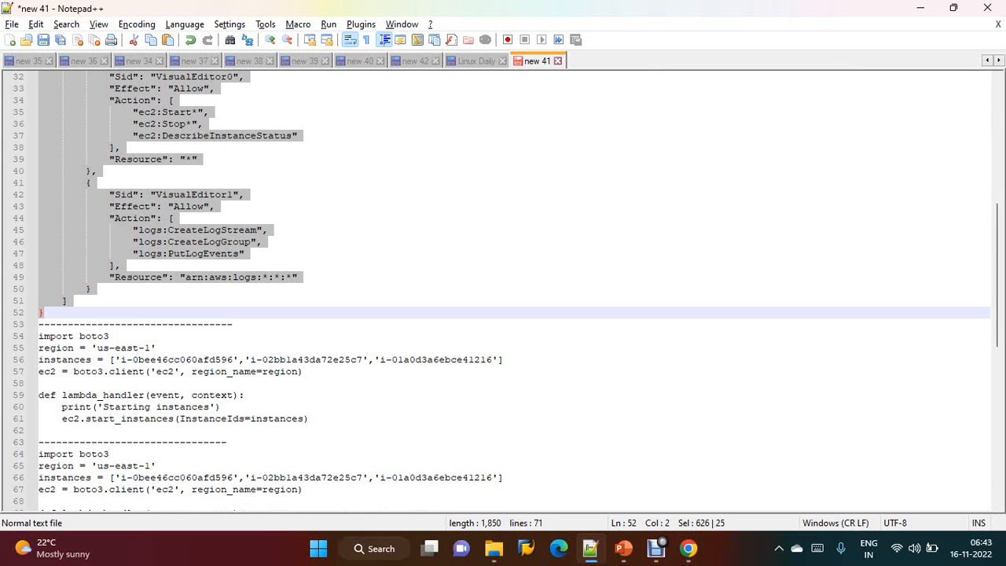
click(127, 418)
drag(309, 418, 39, 336)
key(ctrl+c)
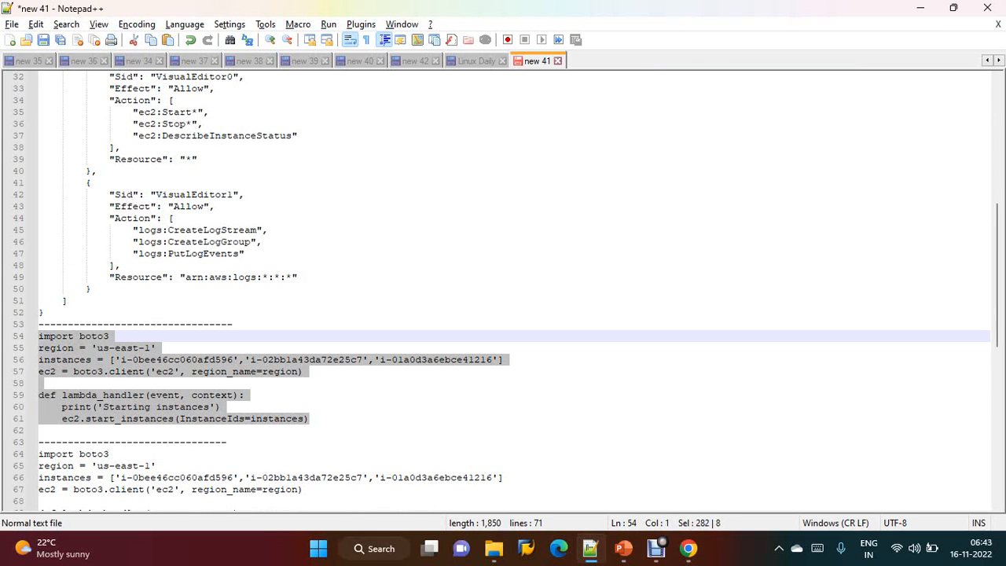
key(alt+Tab)
drag(267, 338, 267, 253)
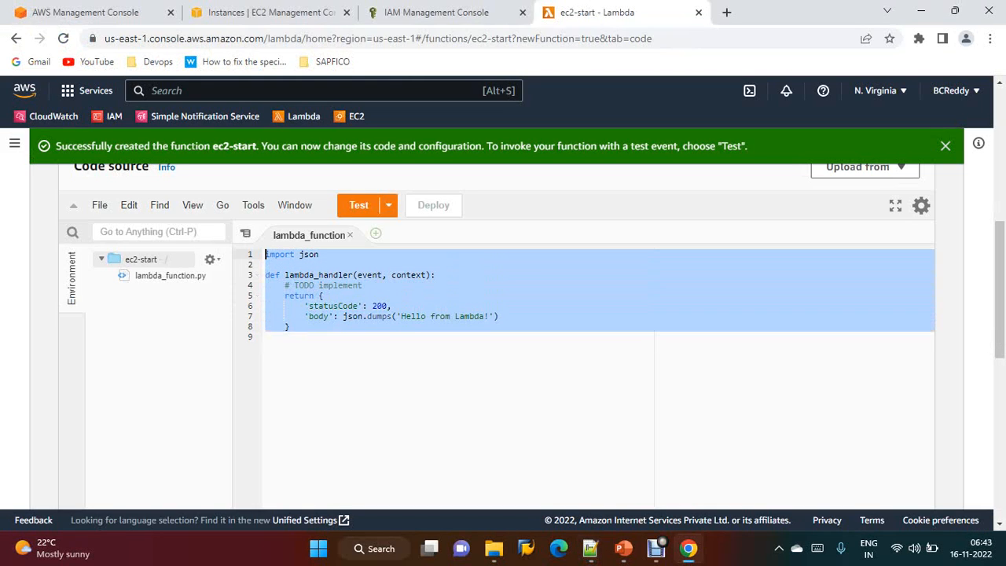
key(ctrl+v)
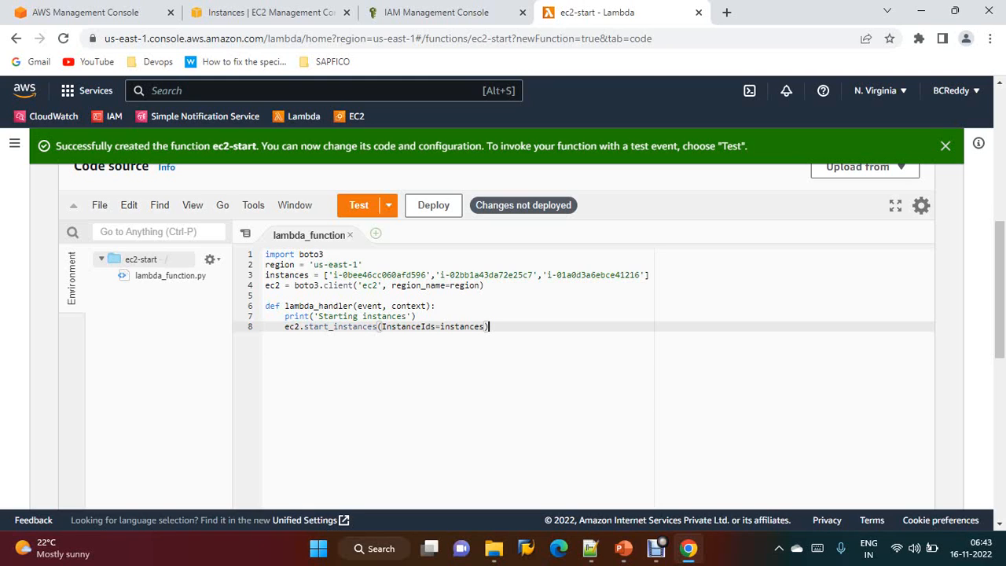
Deploy the updated function code
click(296, 274)
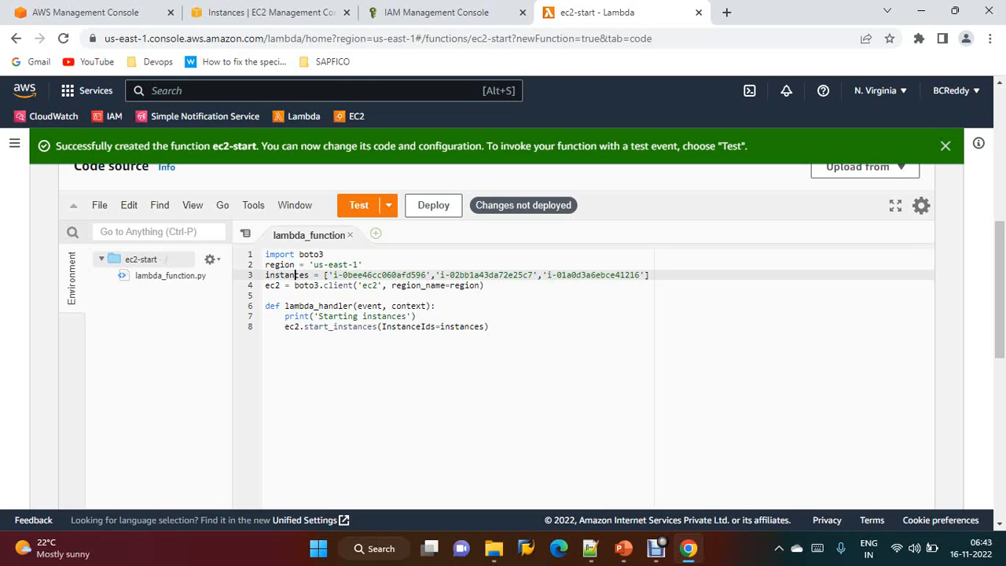
double_click(384, 316)
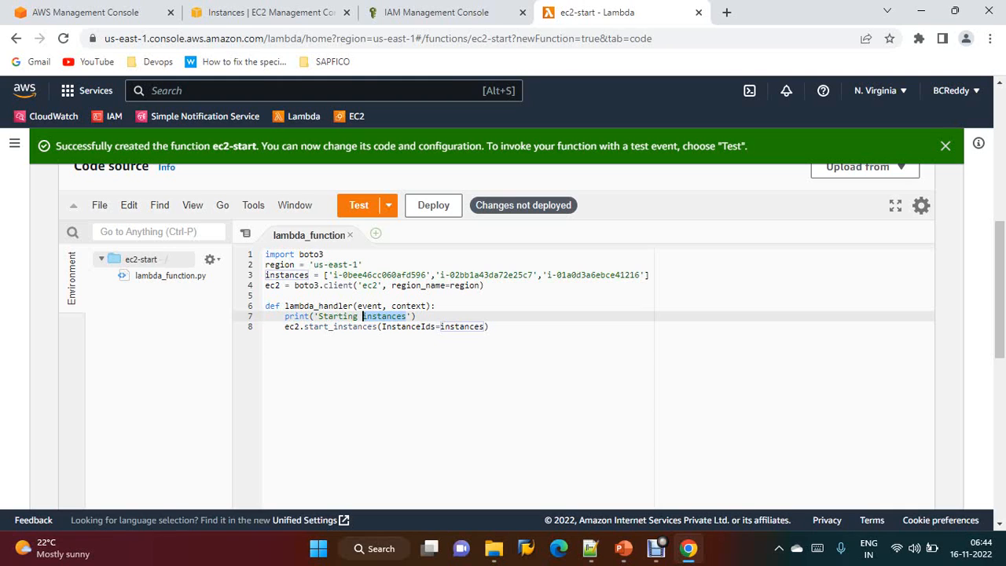
click(434, 205)
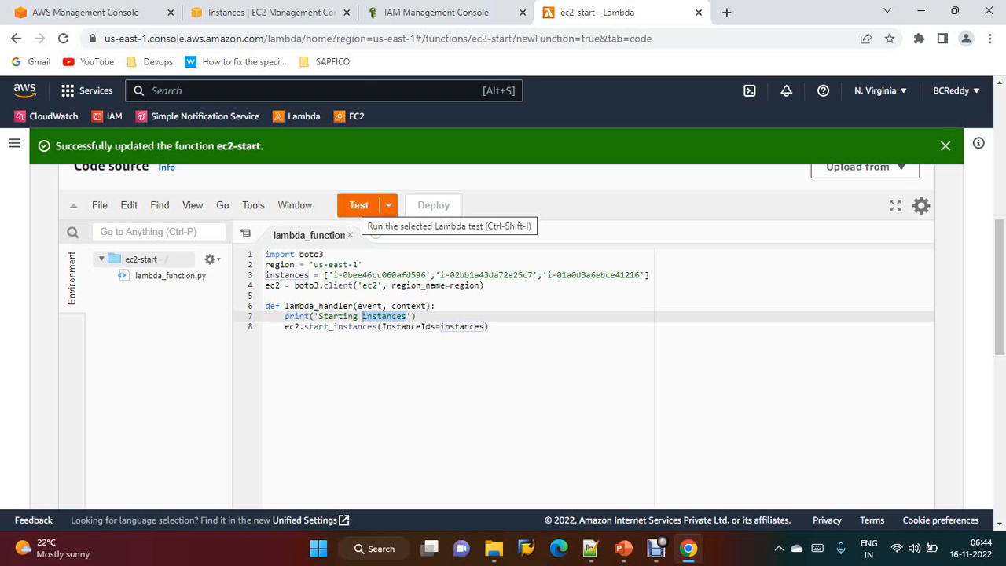
Create a shareable test event named ec2start for the function
click(358, 205)
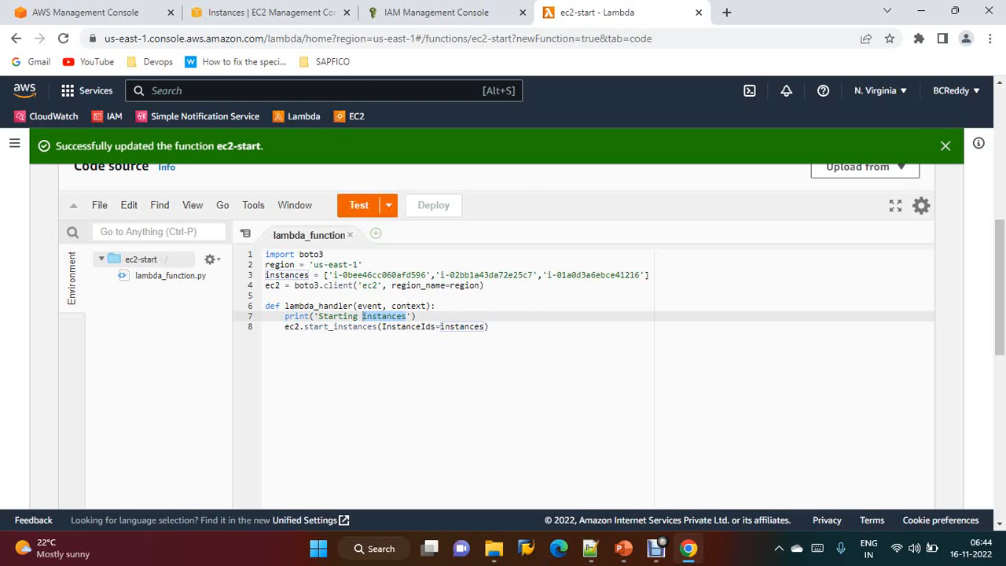
click(361, 318)
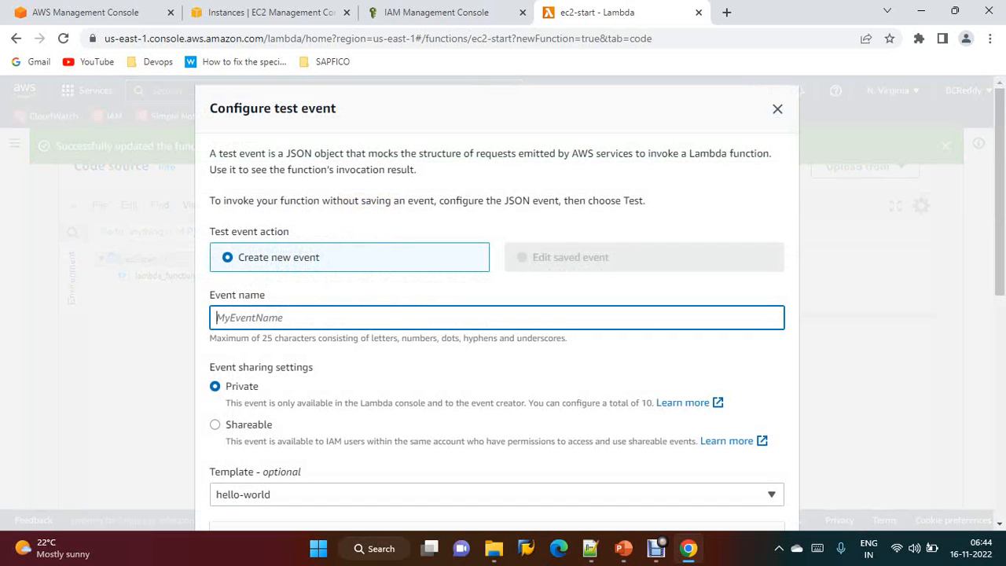
text(ec2start)
scroll(496, 315, down, 1)
click(216, 351)
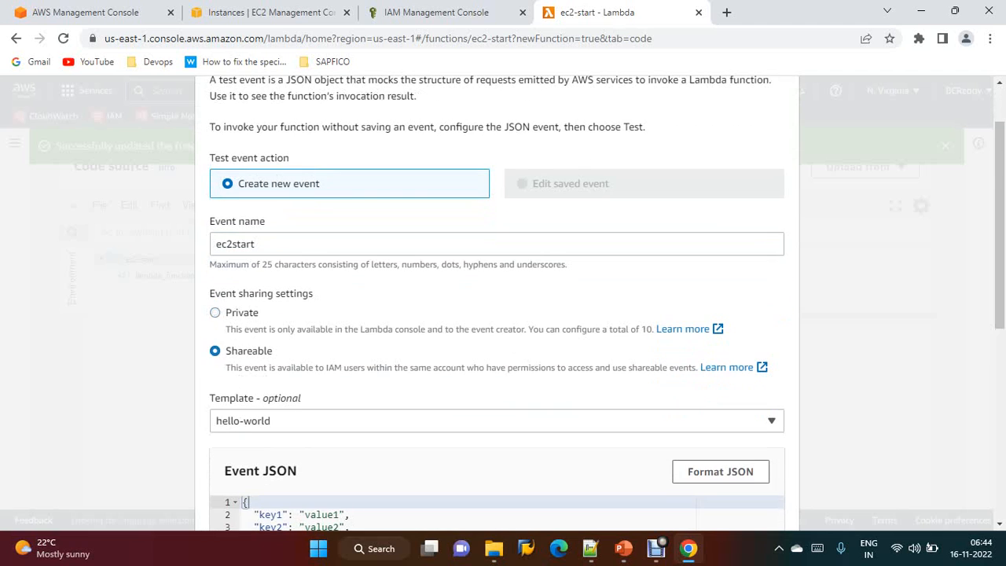
scroll(497, 314, down, 6)
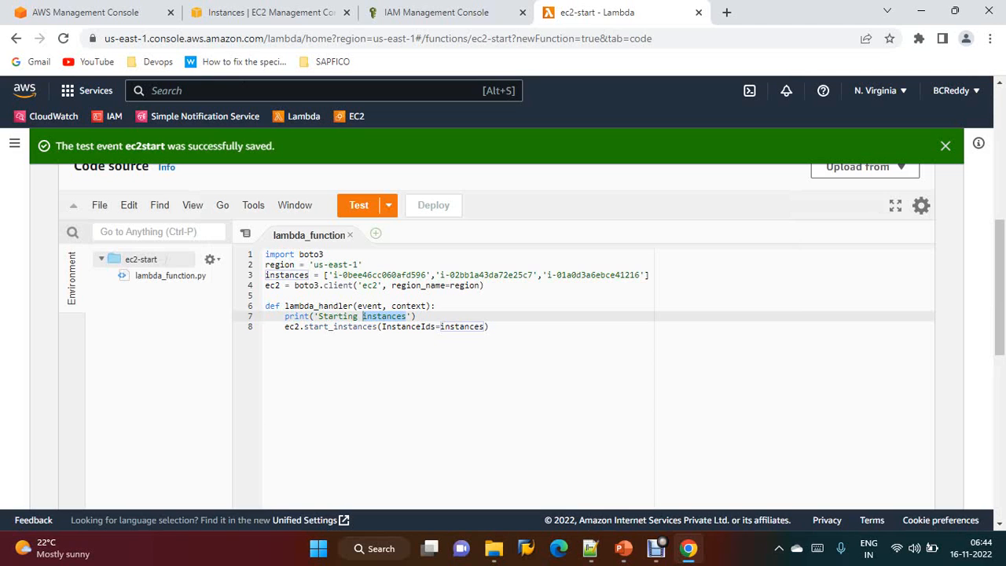
Run the function test and refresh the EC2 instances list to check the instance states
click(358, 205)
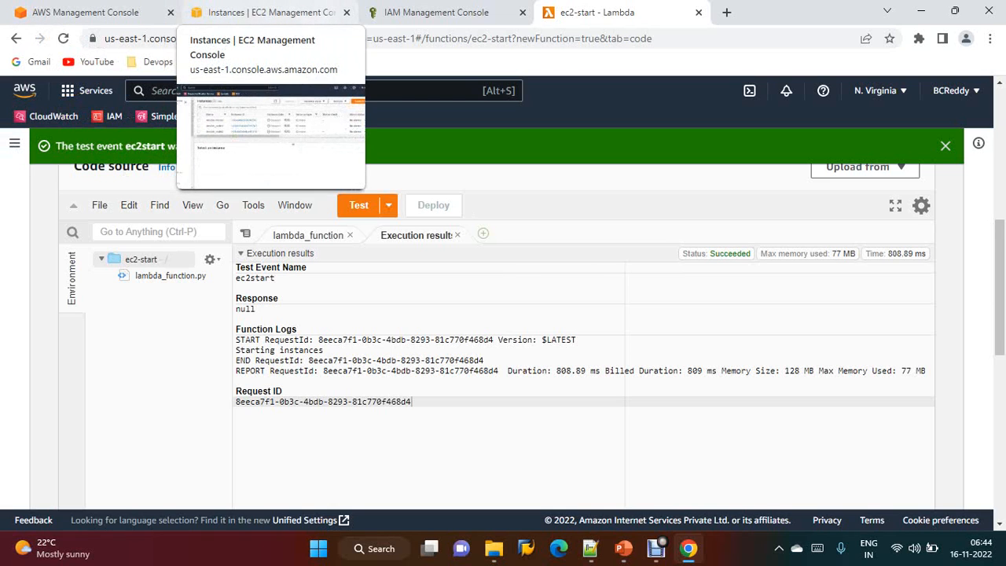
click(259, 12)
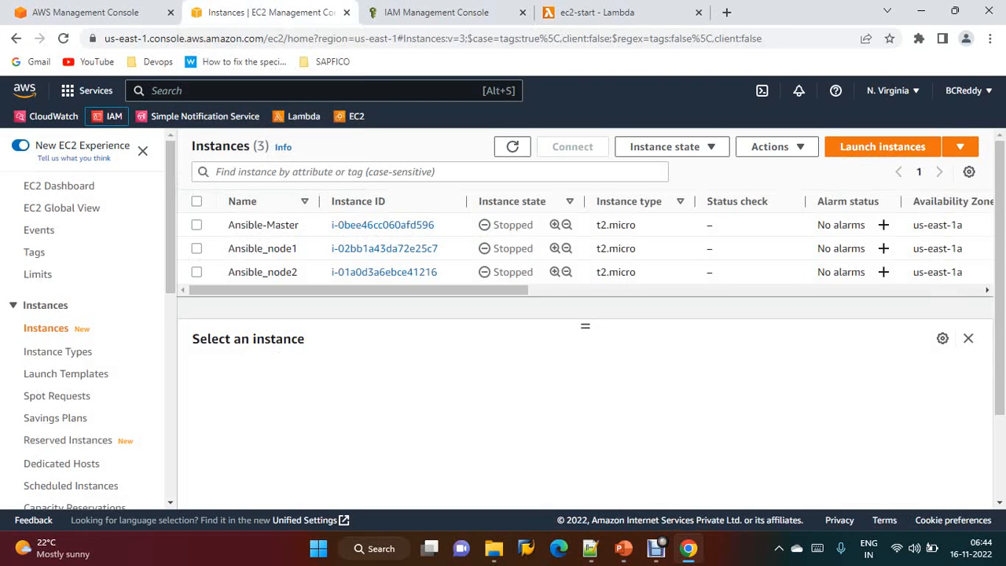
click(512, 147)
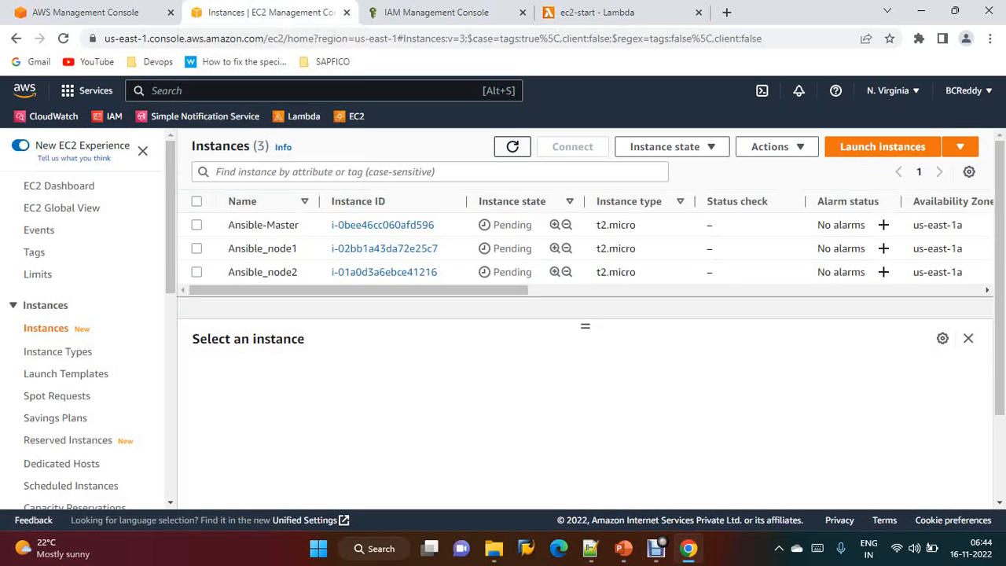
click(512, 147)
click(513, 147)
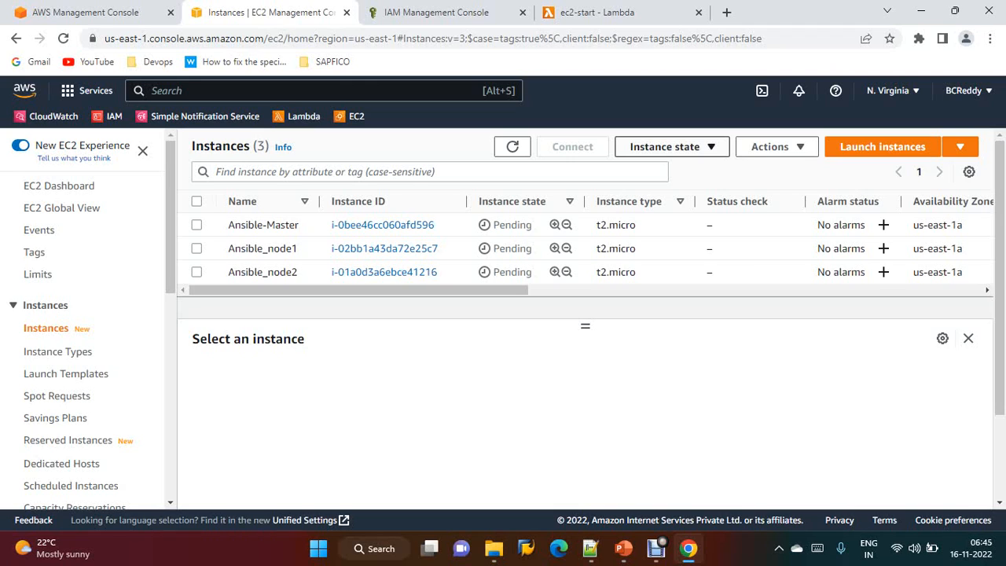
Open the ec2-start function's monitoring metrics and follow the link to view its logs in CloudWatch
click(664, 146)
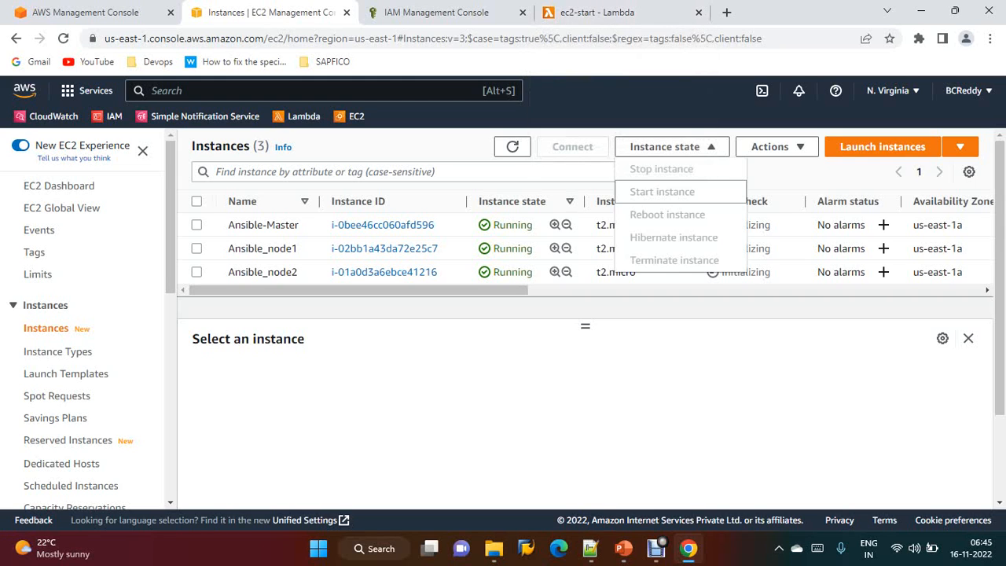
click(611, 13)
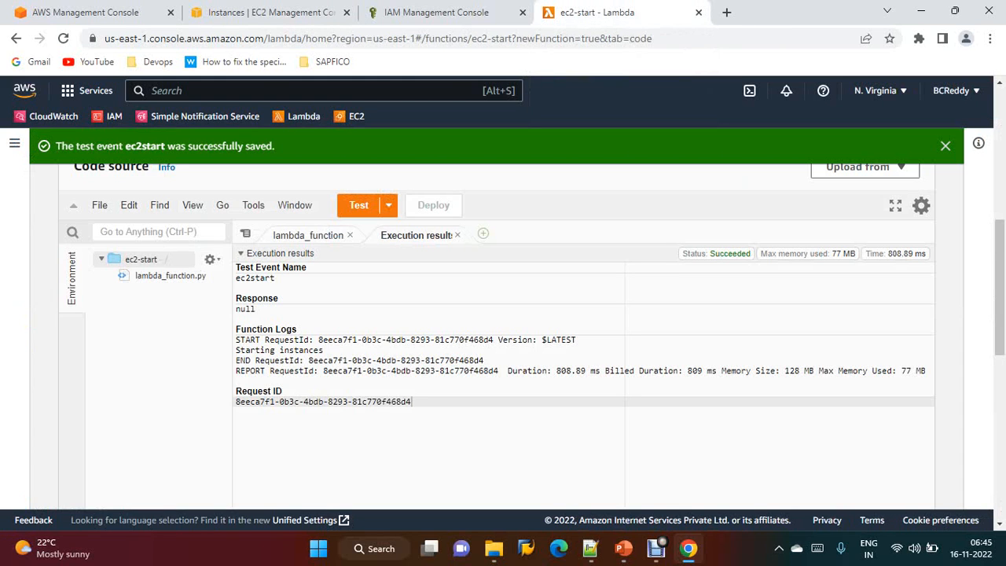
scroll(199, 330, up, 3)
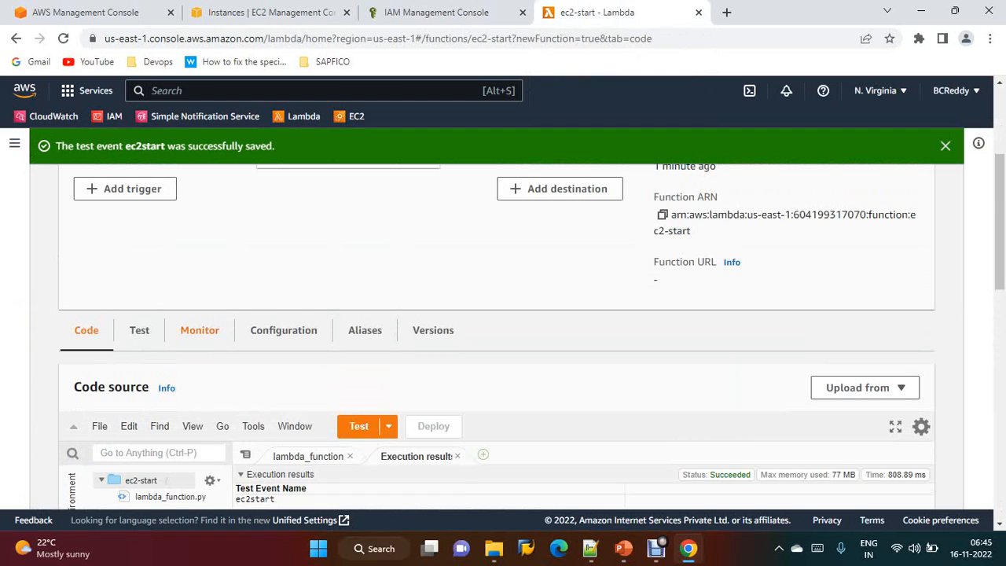
click(200, 330)
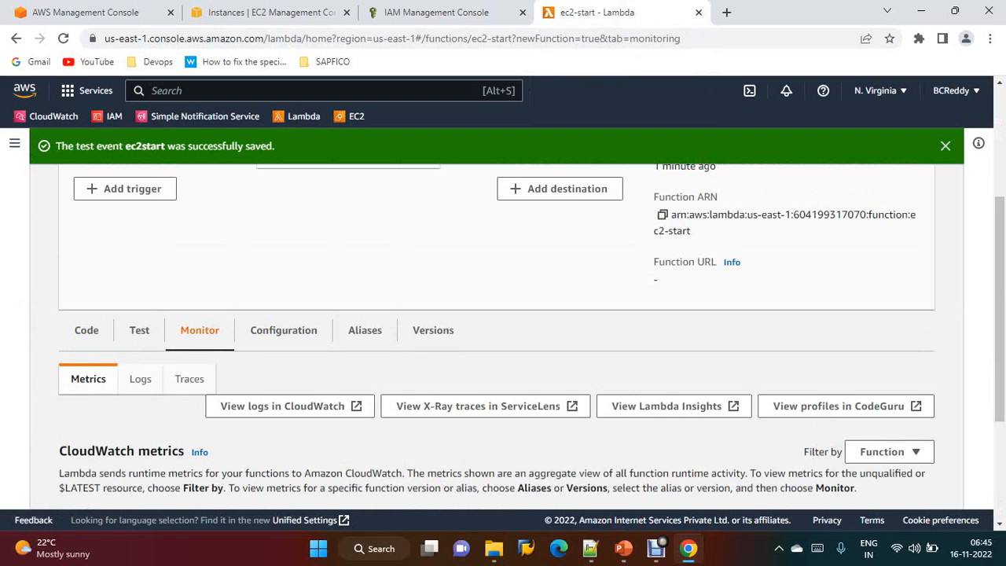
scroll(502, 354, down, 2)
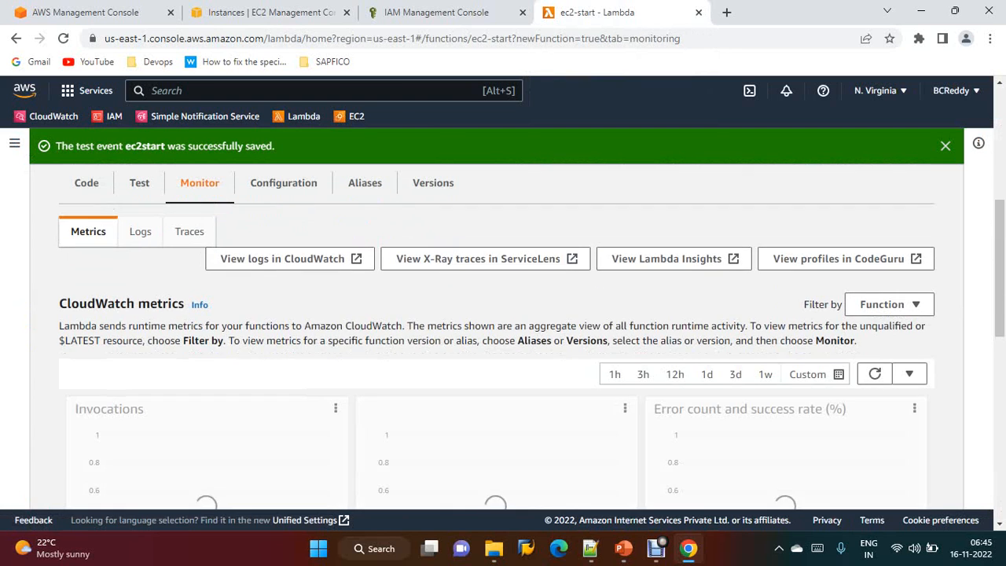
click(282, 258)
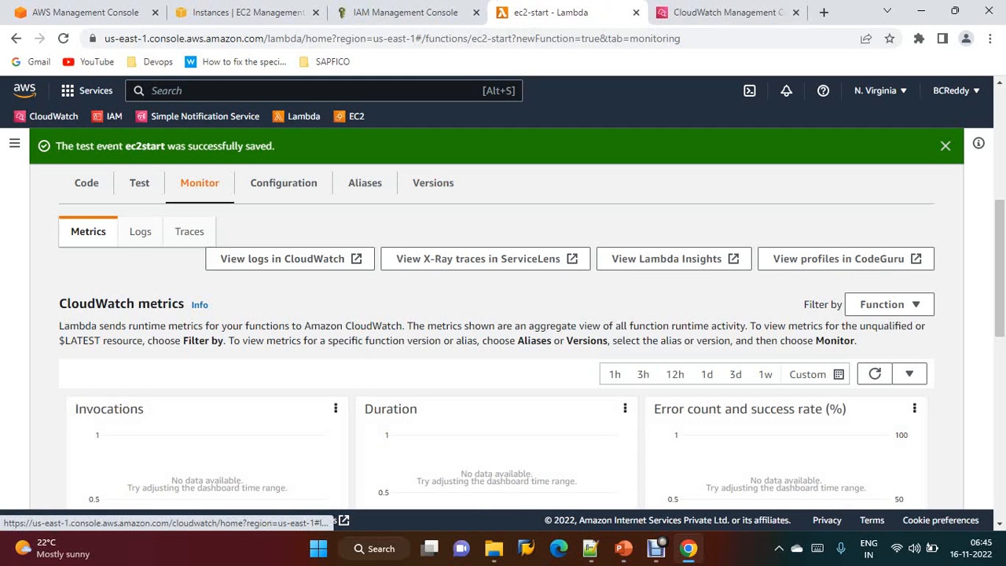
Open the function's latest log stream, expand its log events, and check the EC2 instance states
click(723, 12)
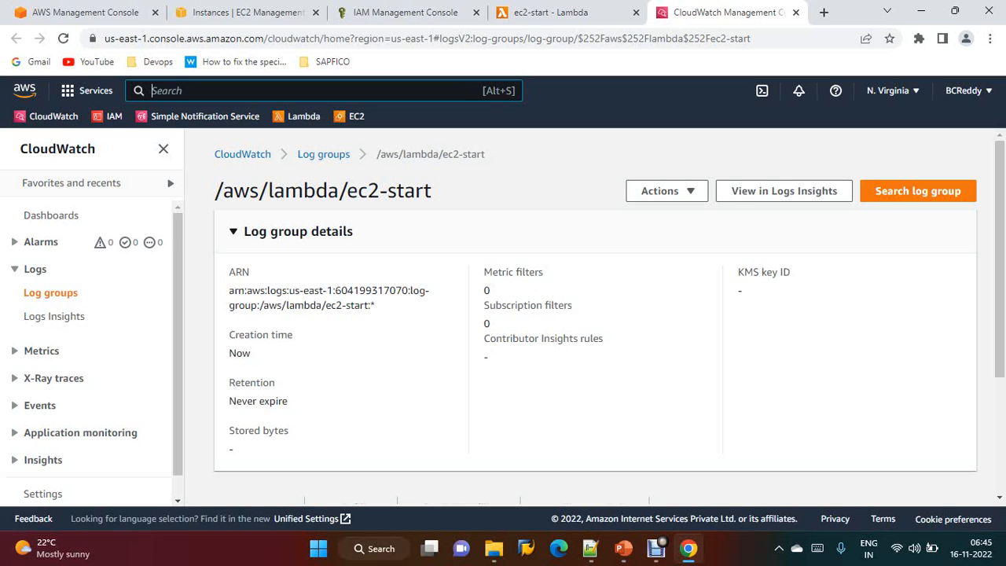
scroll(594, 314, down, 3)
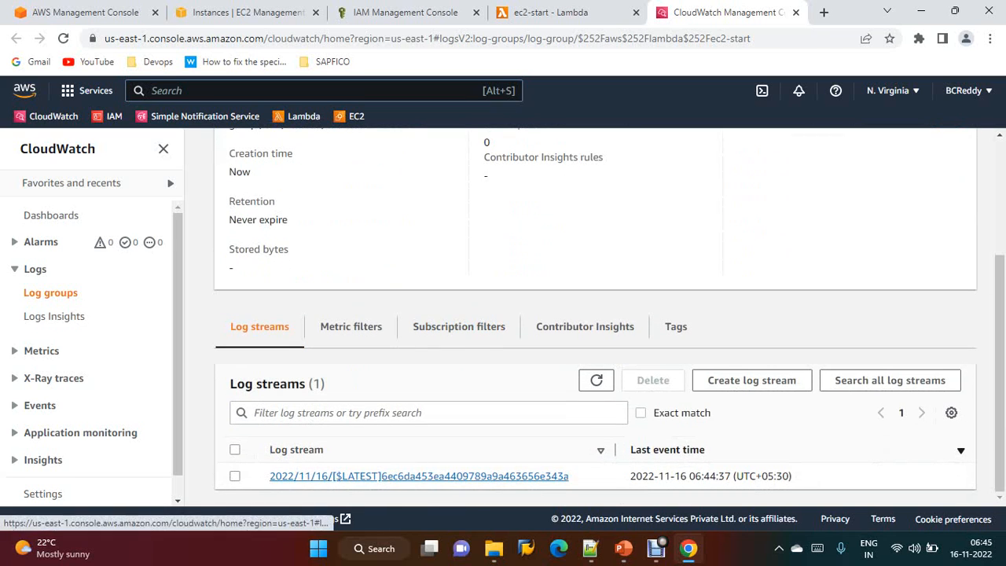
click(418, 475)
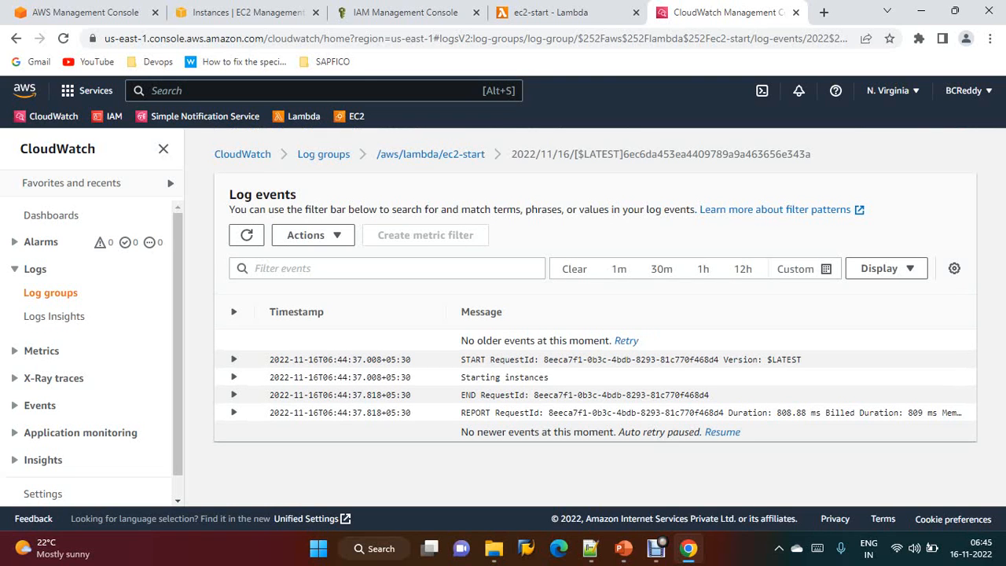
click(234, 359)
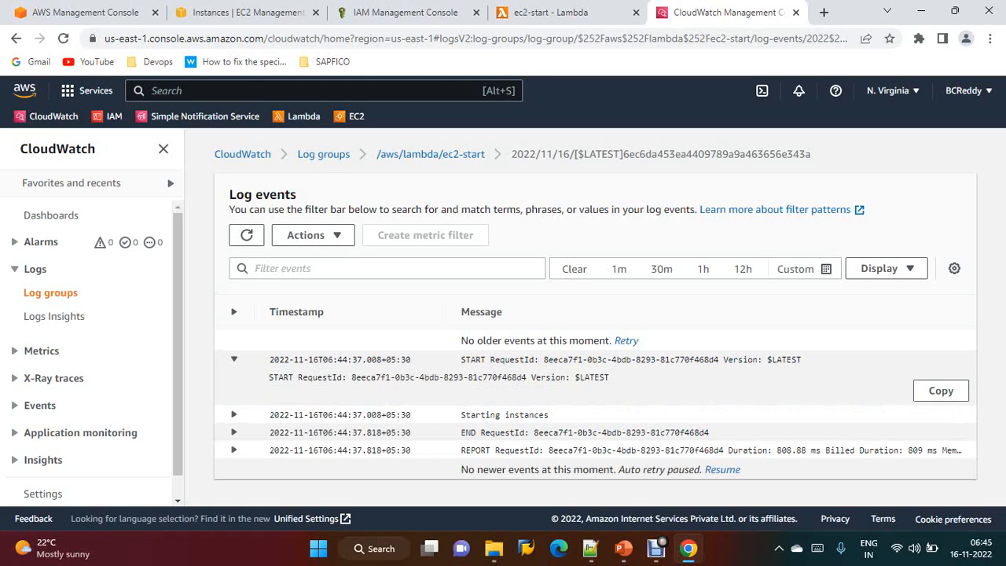
click(234, 414)
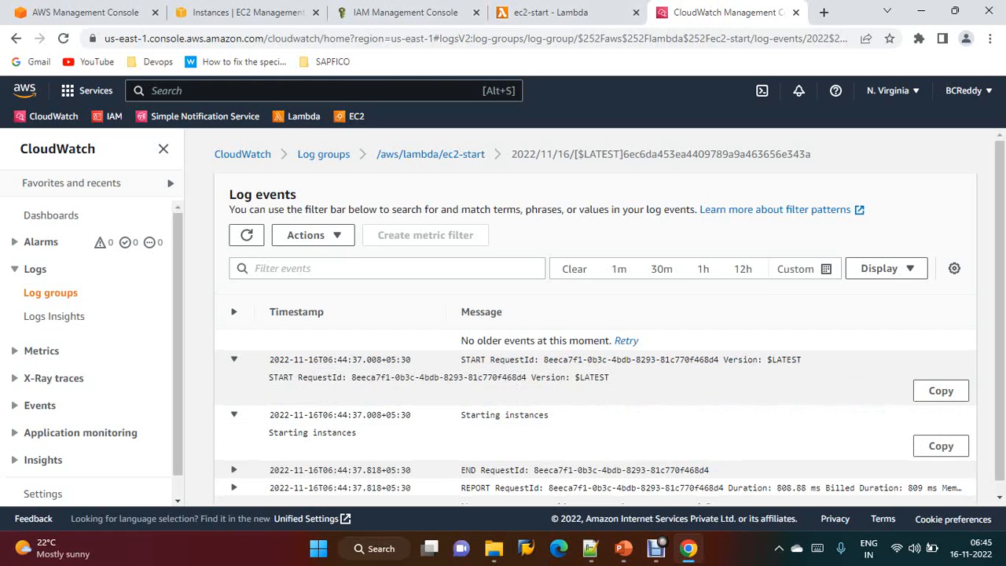
click(253, 13)
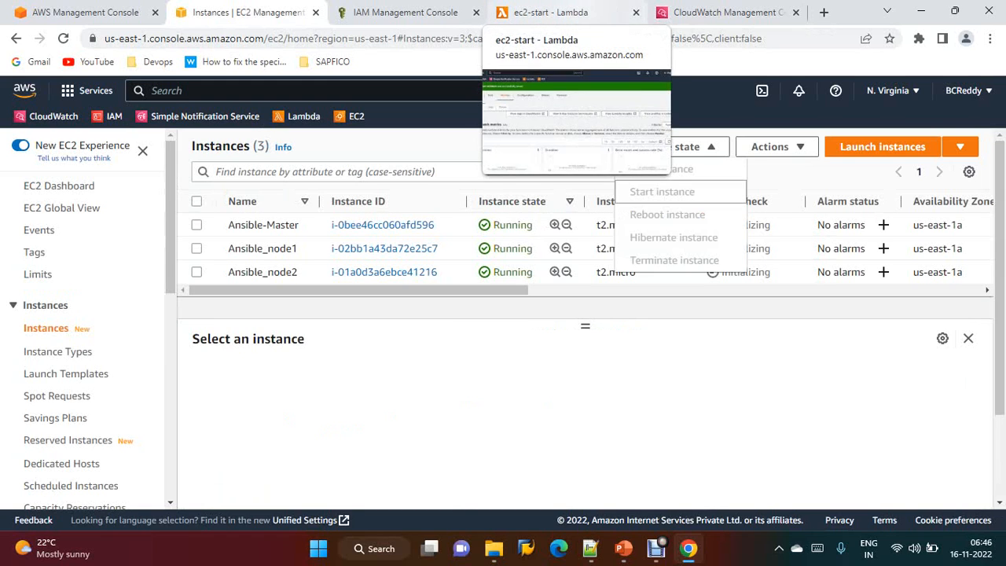
click(549, 12)
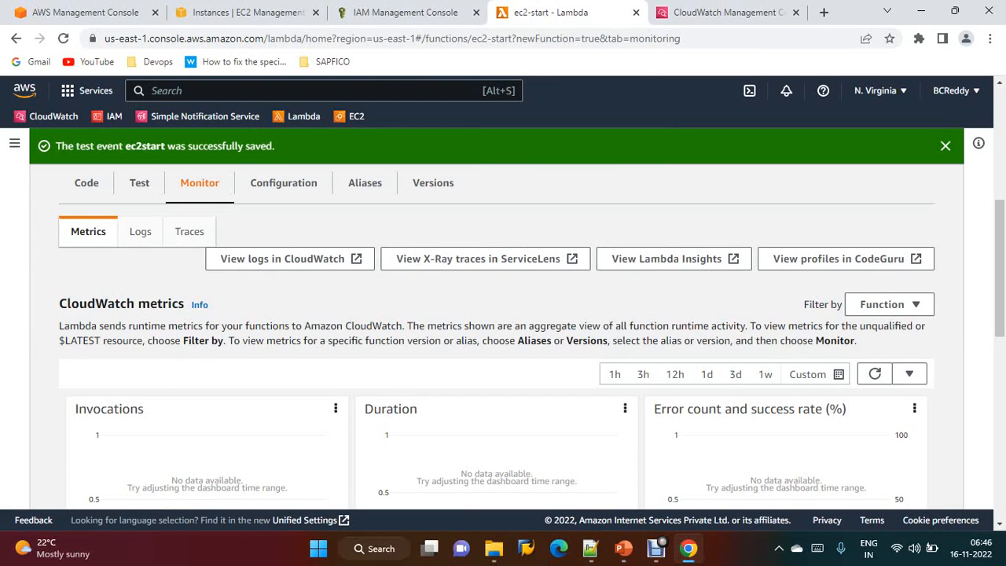
Start creating a new Lambda function from scratch named ec2-stop with the Python 3.9 runtime
scroll(511, 338, up, 5)
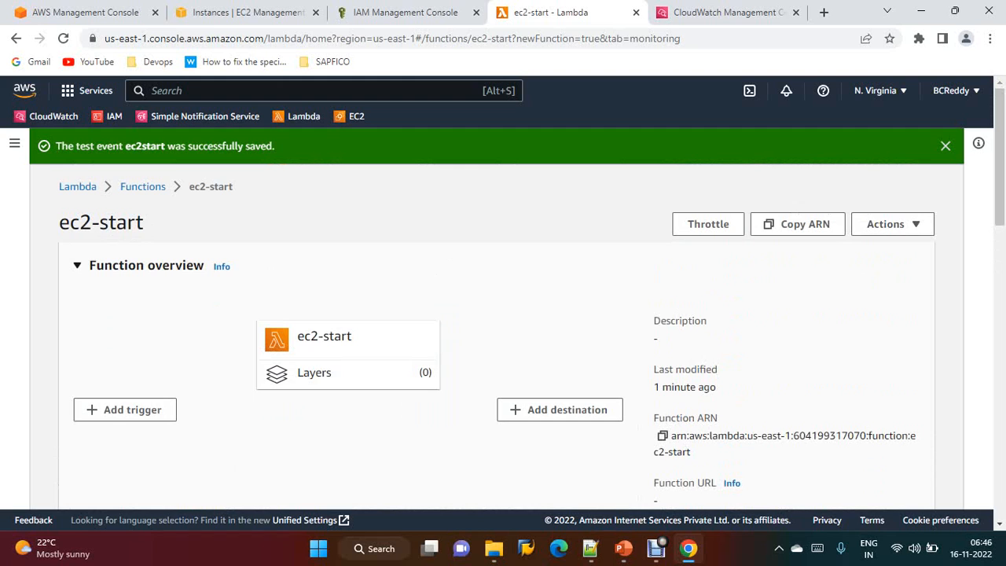
click(142, 186)
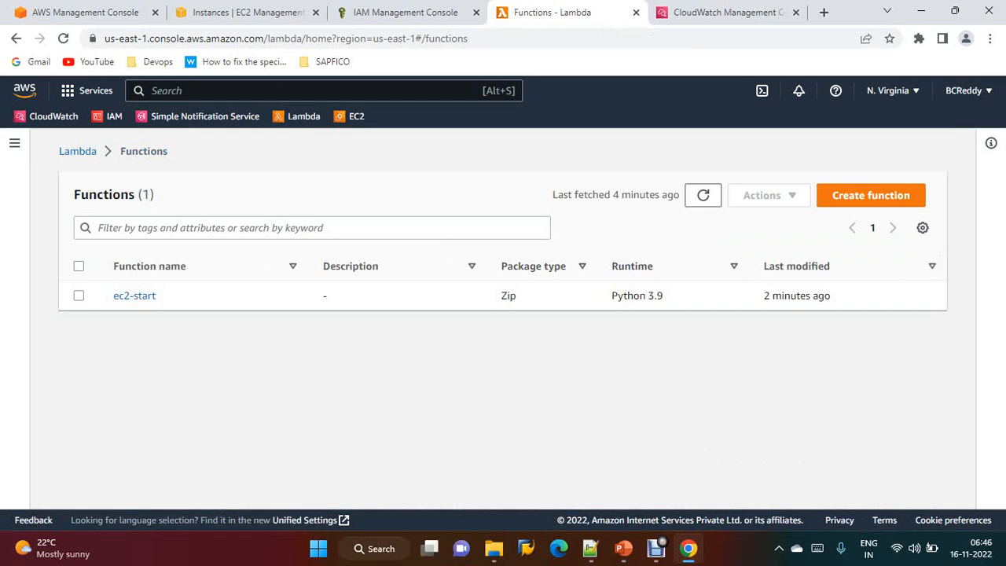
click(870, 195)
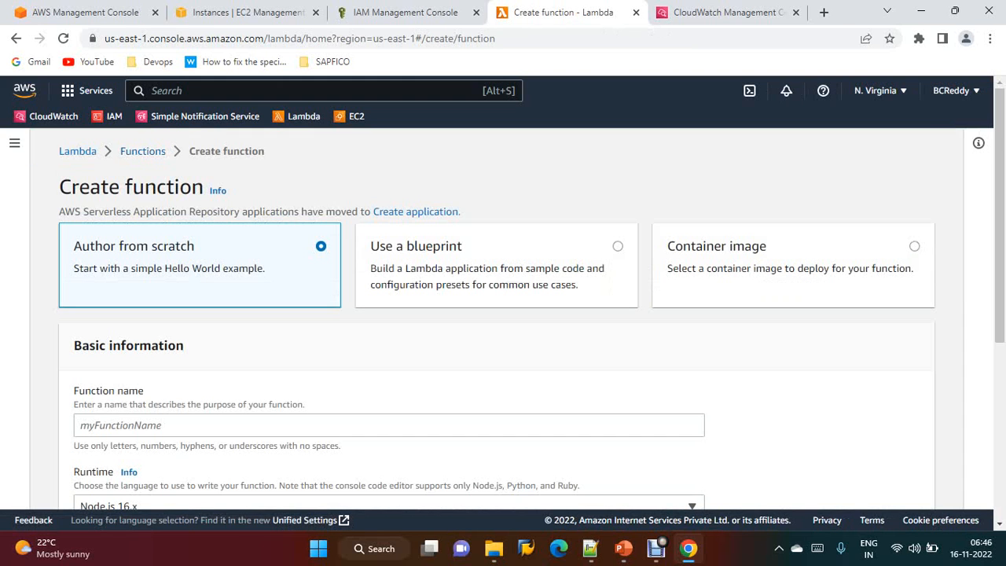
click(388, 425)
text(e)
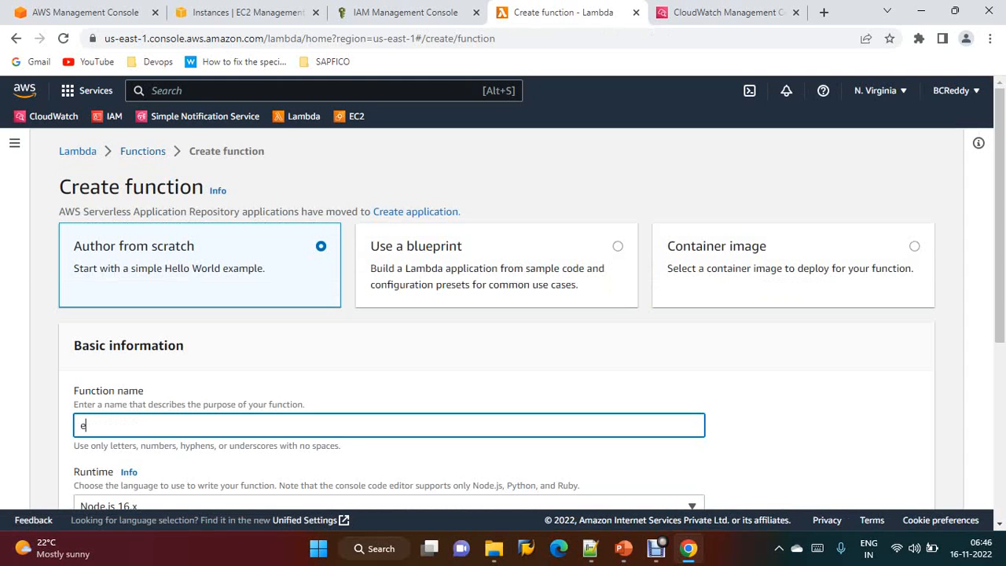
text(c2-stop)
scroll(503, 314, down, 3)
click(389, 285)
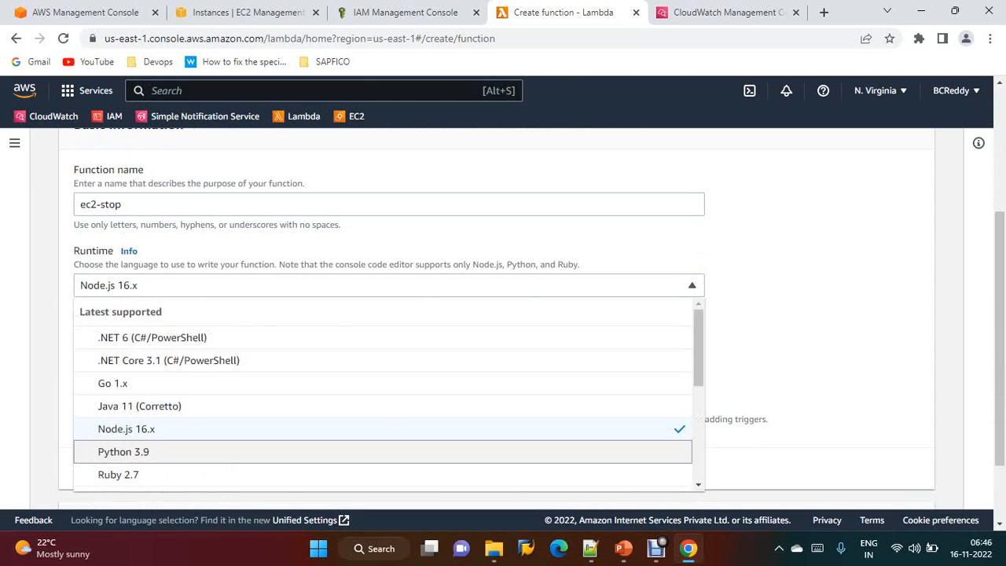
click(124, 451)
Set the execution role to the existing ec2-startstop-role and create the function
scroll(503, 314, down, 2)
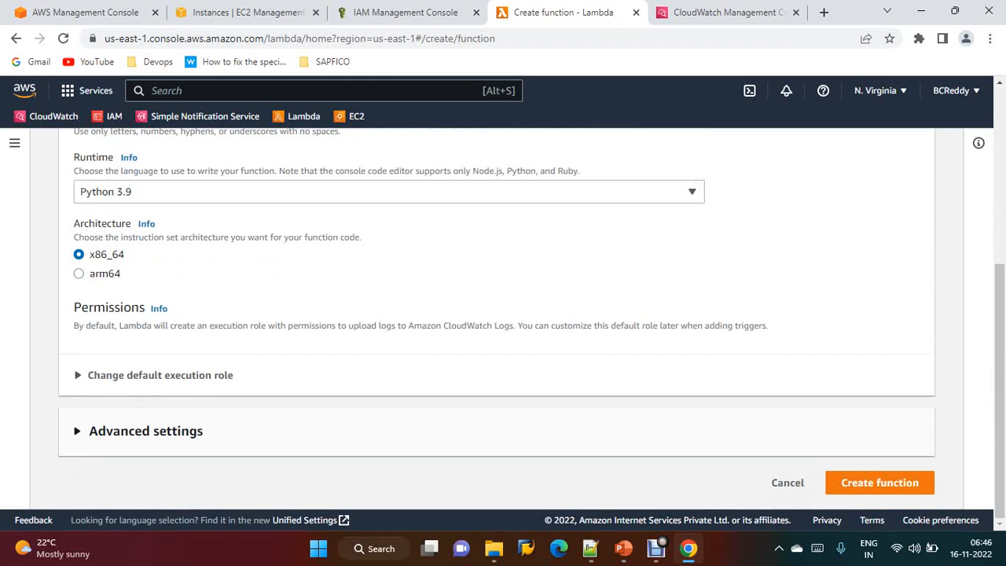
click(160, 374)
scroll(503, 315, down, 3)
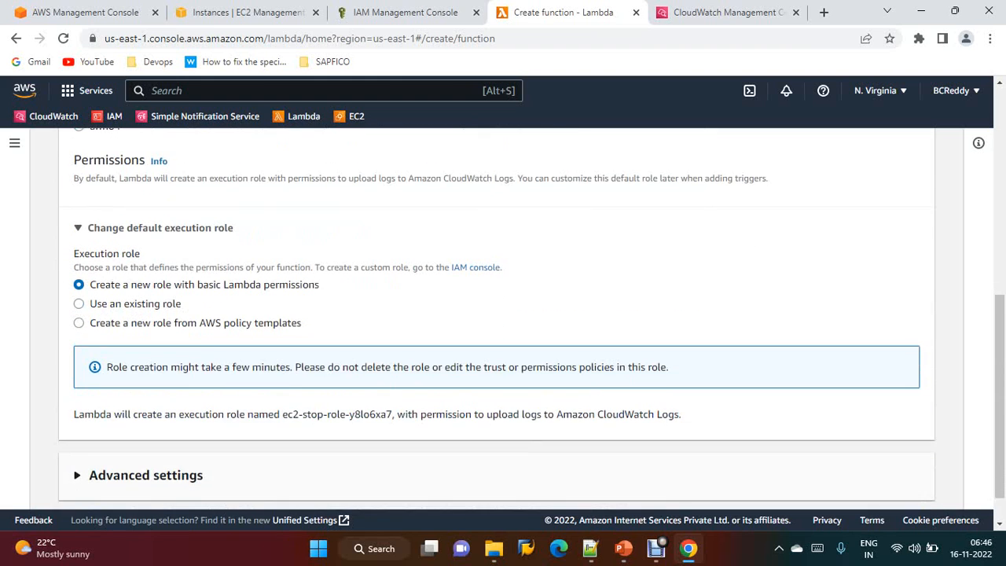
click(135, 304)
click(389, 389)
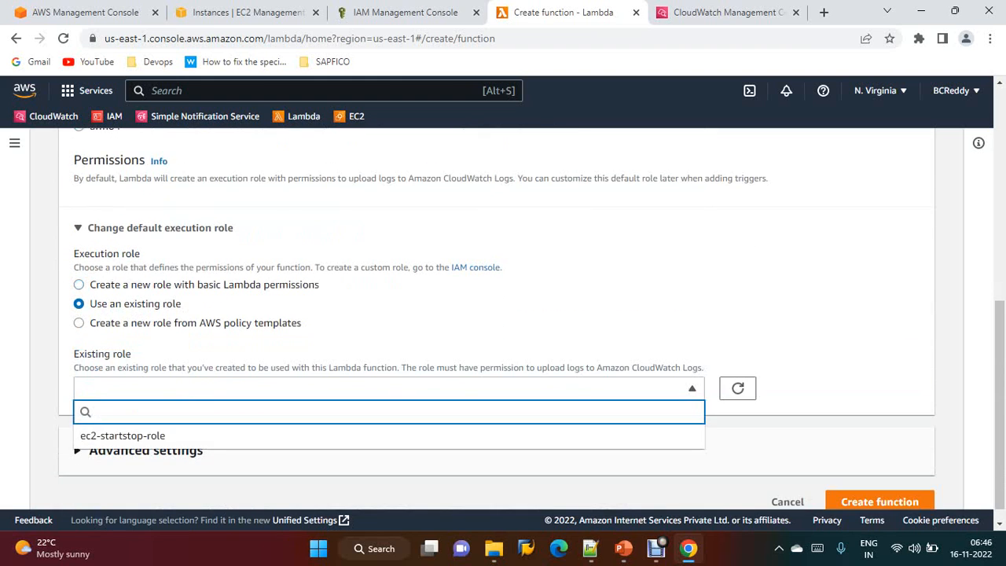
click(123, 435)
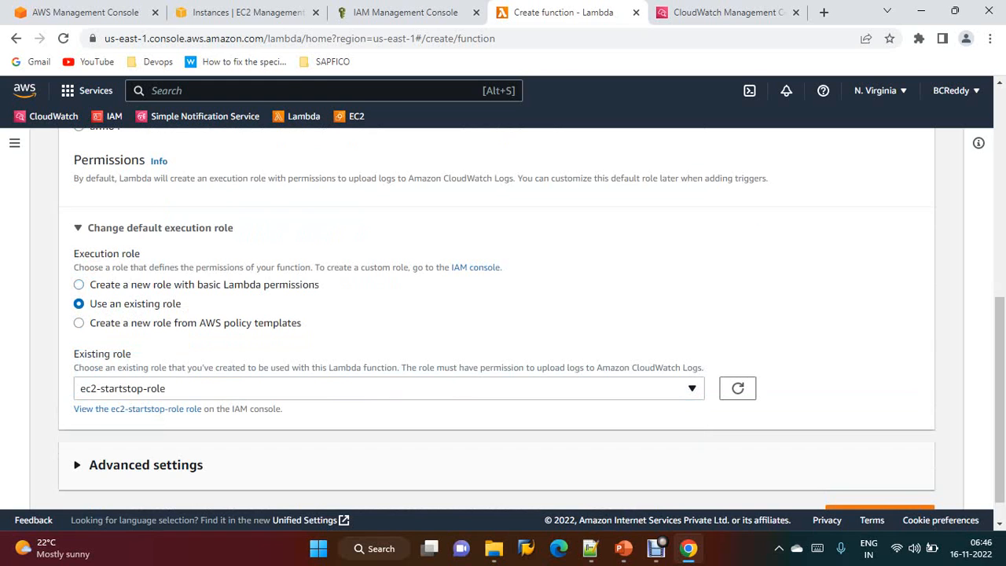
scroll(502, 314, down, 1)
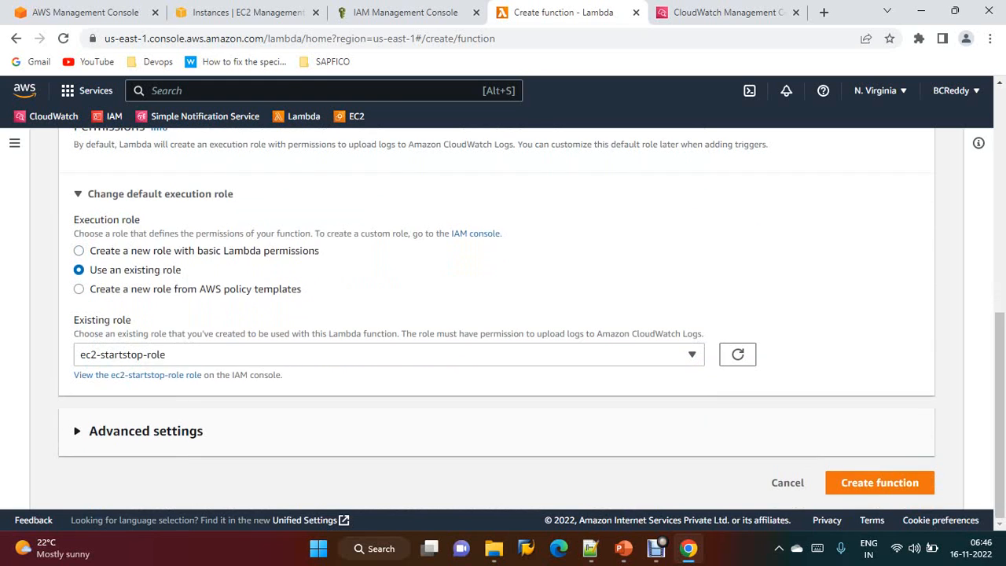
click(880, 482)
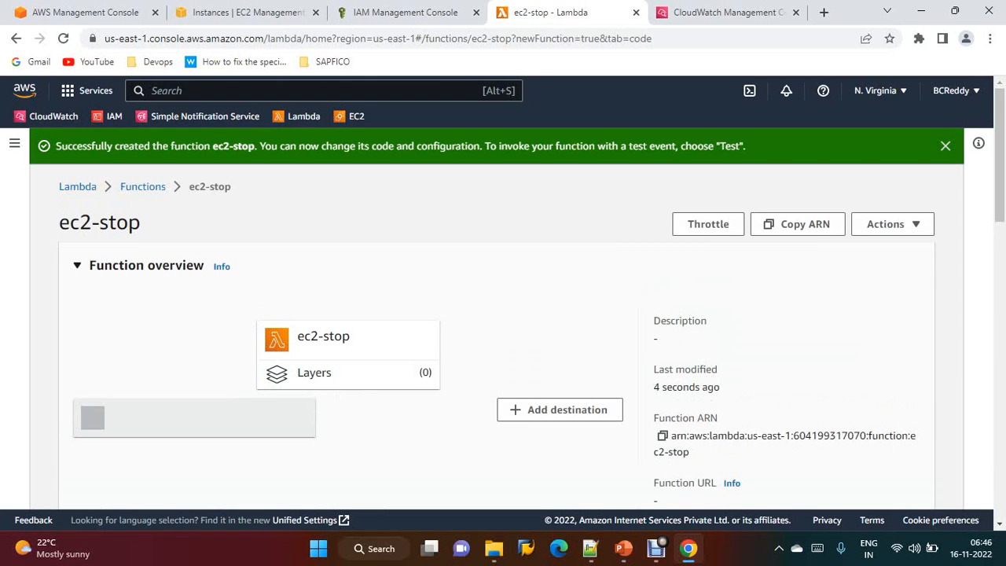
Copy the boto3 stop-instances script from Notepad++ and paste it over the default ec2-stop function code
scroll(503, 315, down, 1)
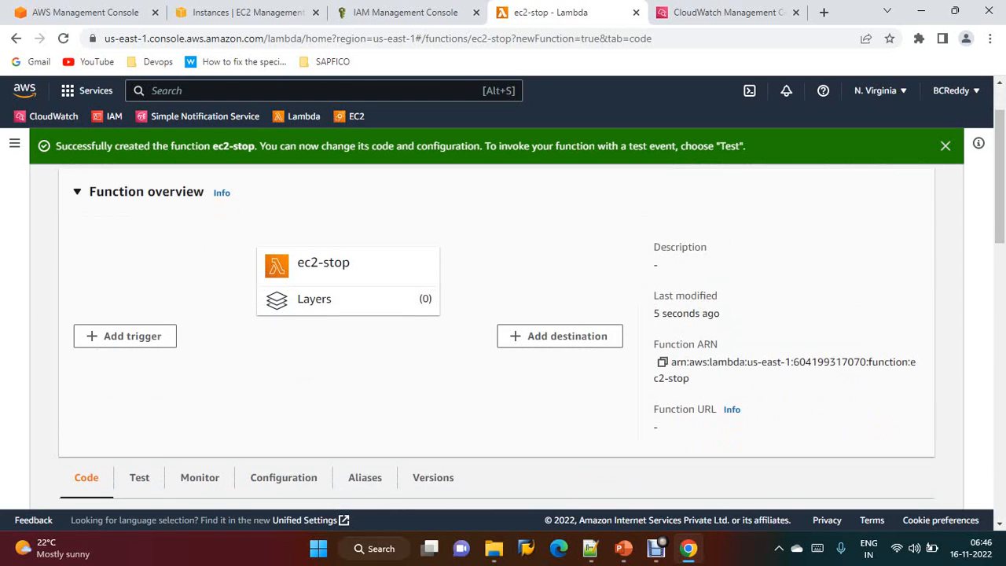
scroll(503, 314, down, 3)
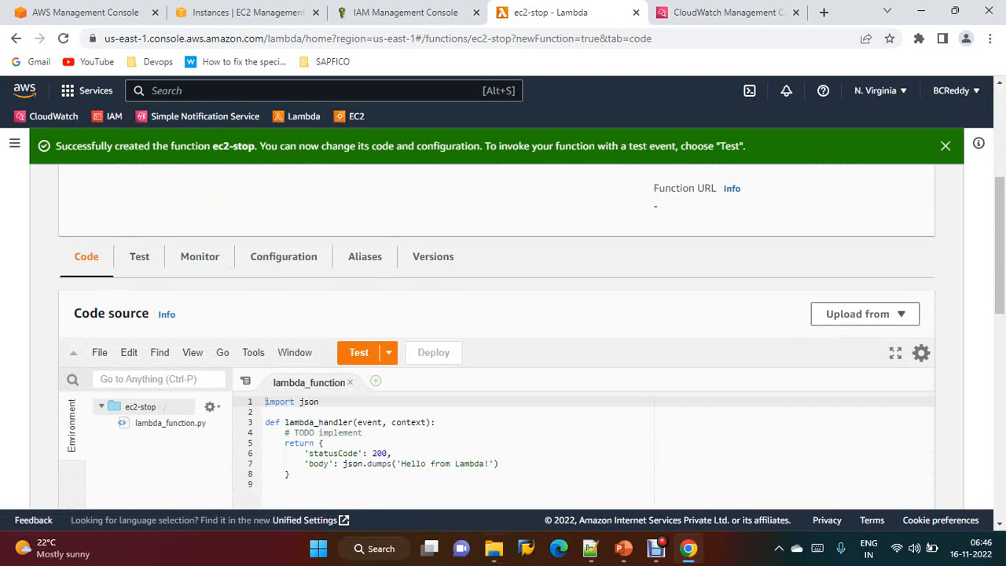
click(590, 547)
scroll(503, 314, down, 2)
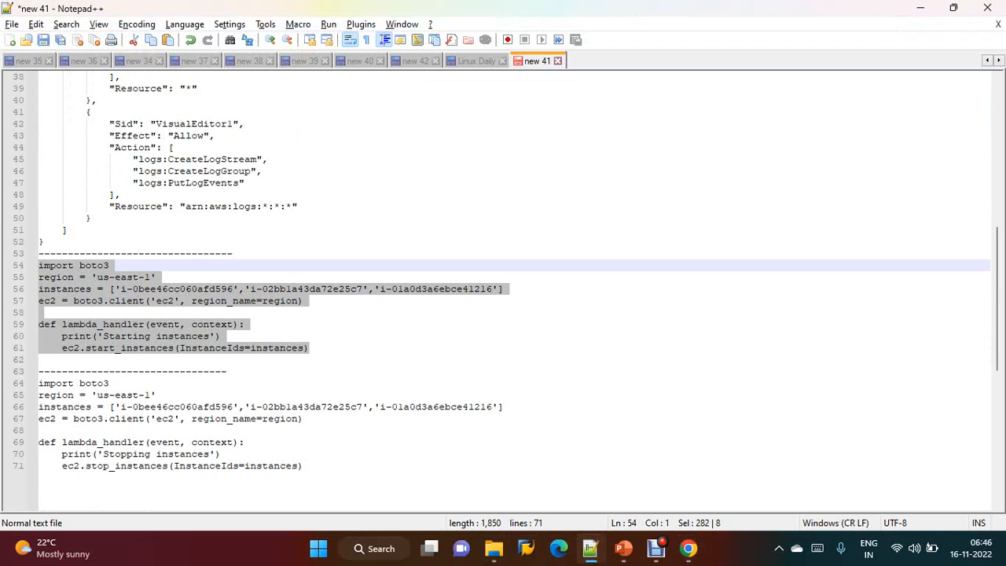
drag(302, 465, 39, 383)
key(ctrl+c)
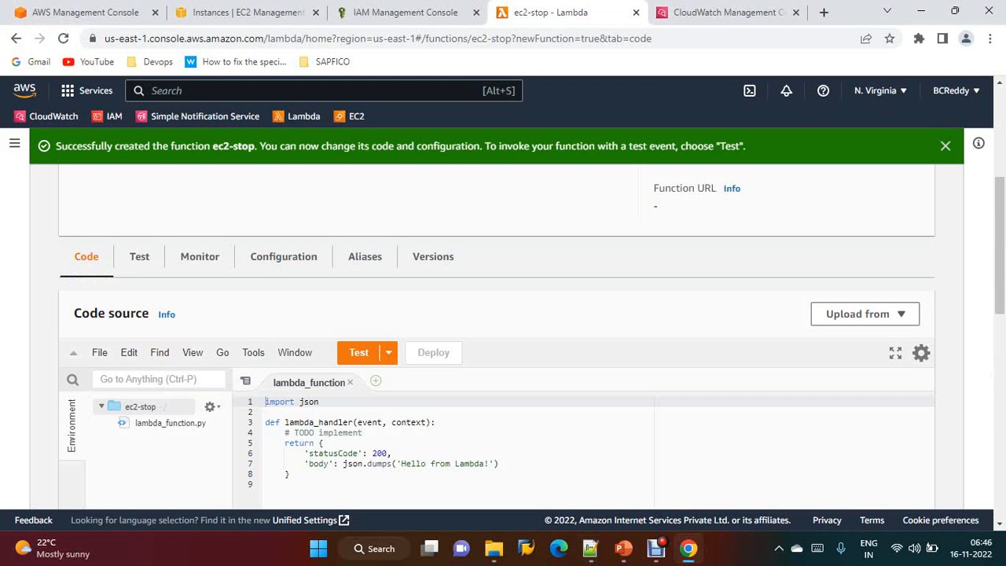
key(ctrl+a)
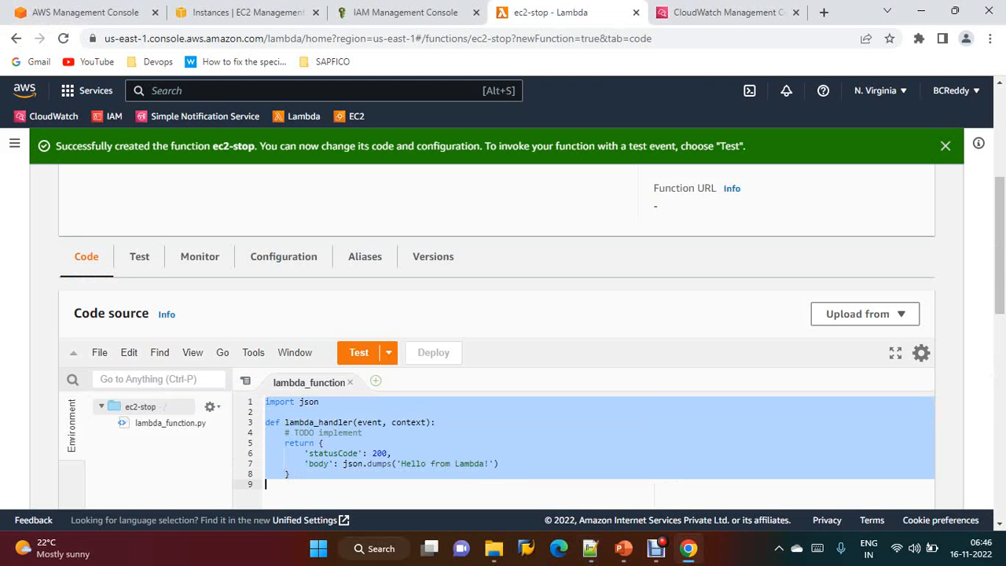
key(BackSpace)
key(ctrl+v)
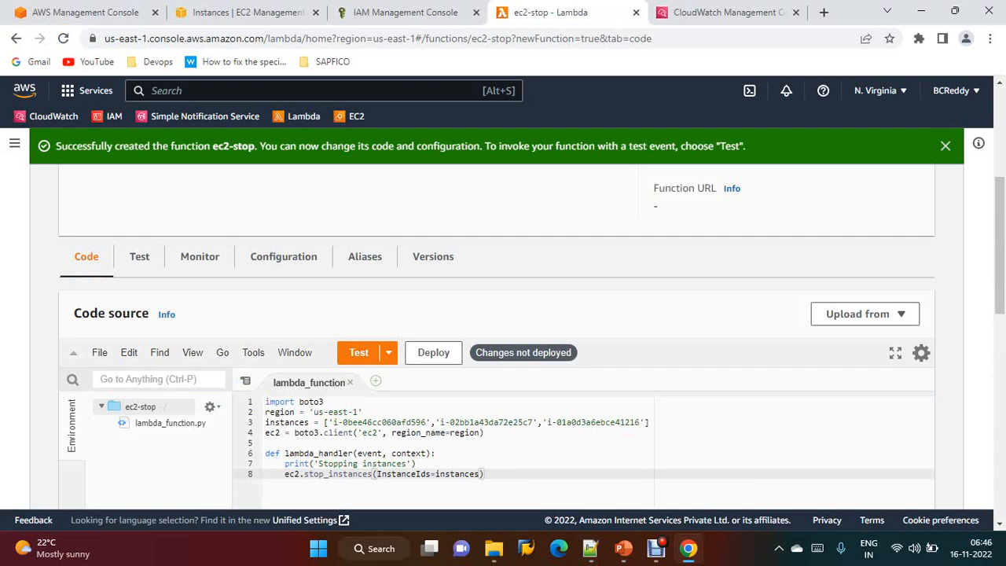
Deploy the updated ec2-stop function code and glance at the EC2 instances list
scroll(503, 330, down, 2)
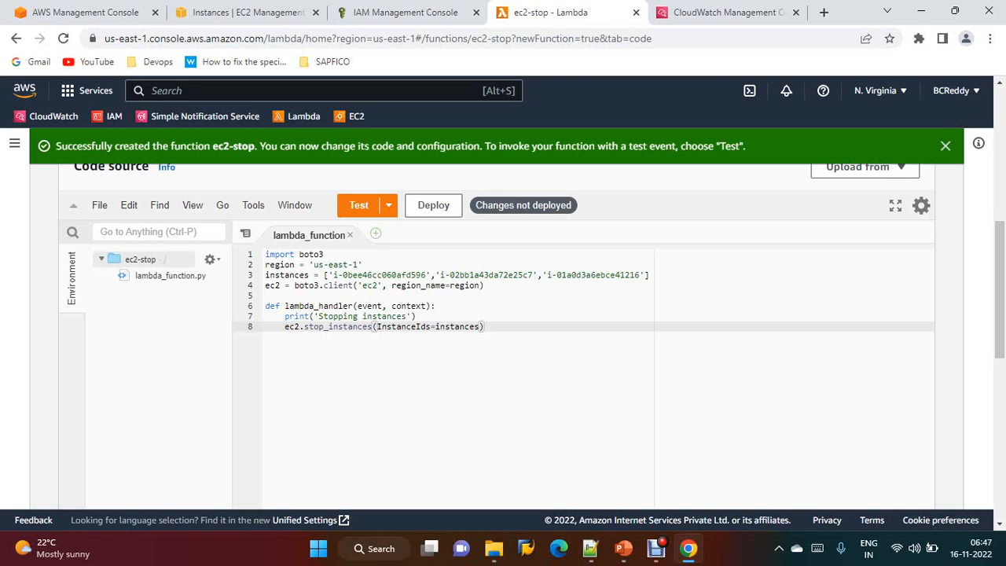
click(945, 146)
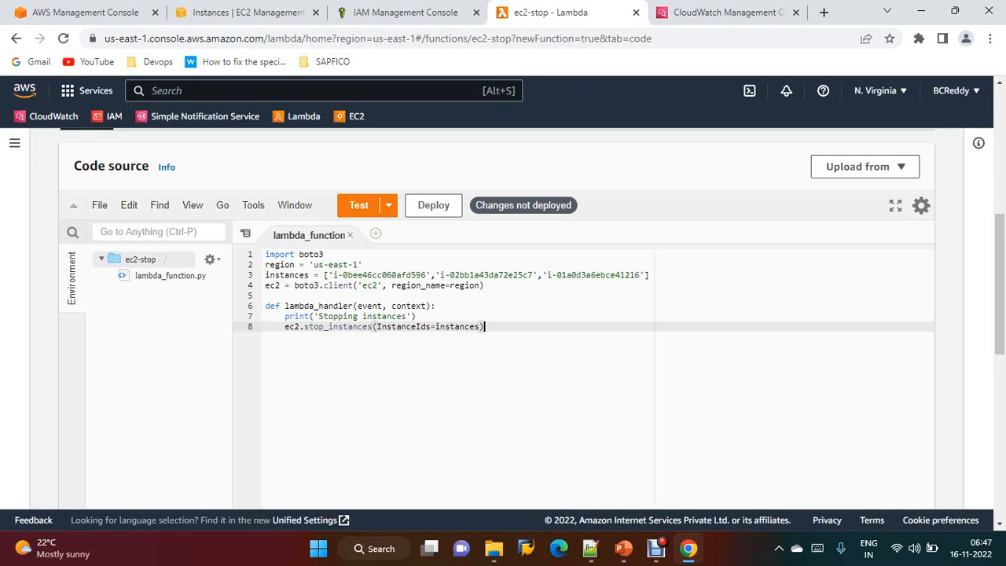
click(433, 205)
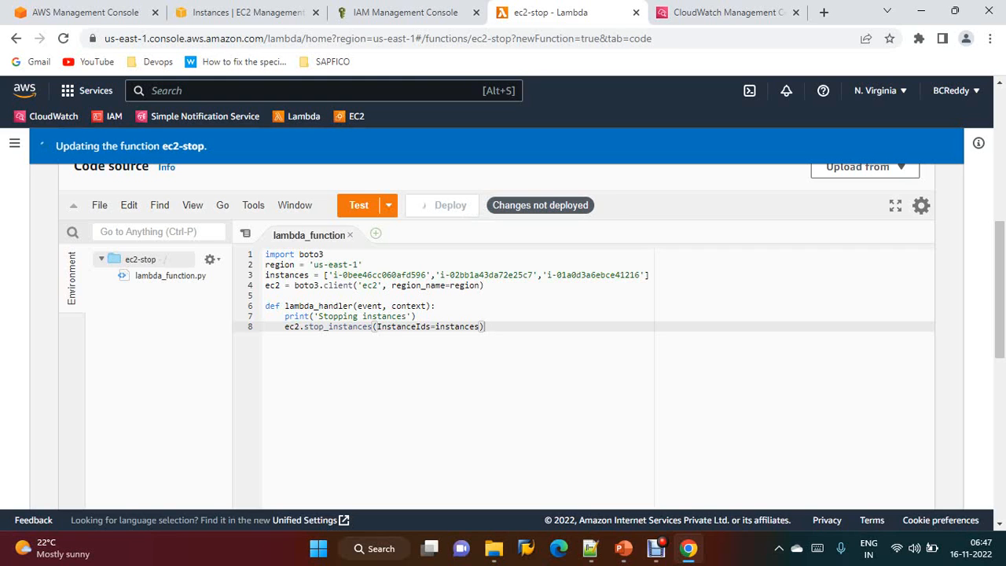
click(242, 13)
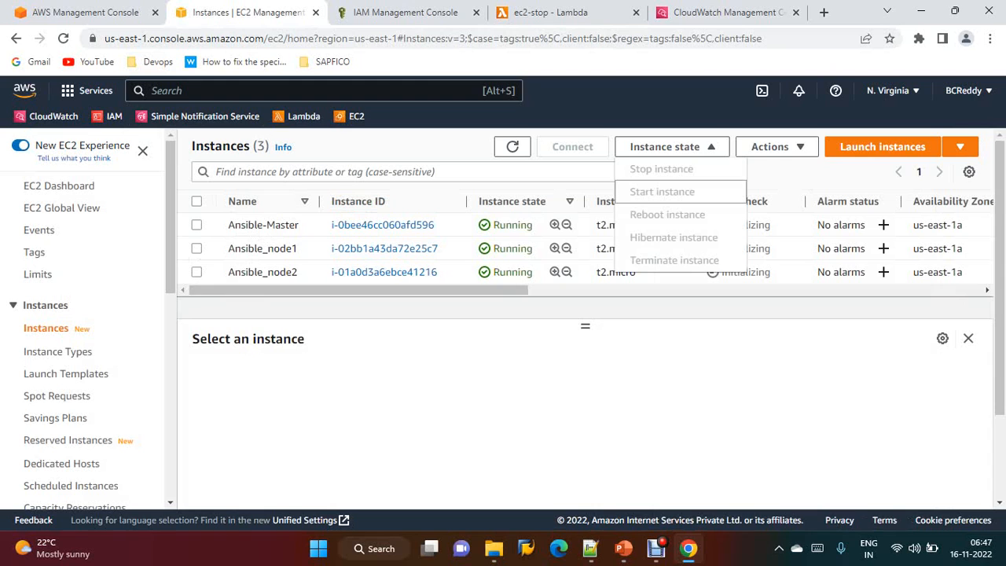
click(550, 13)
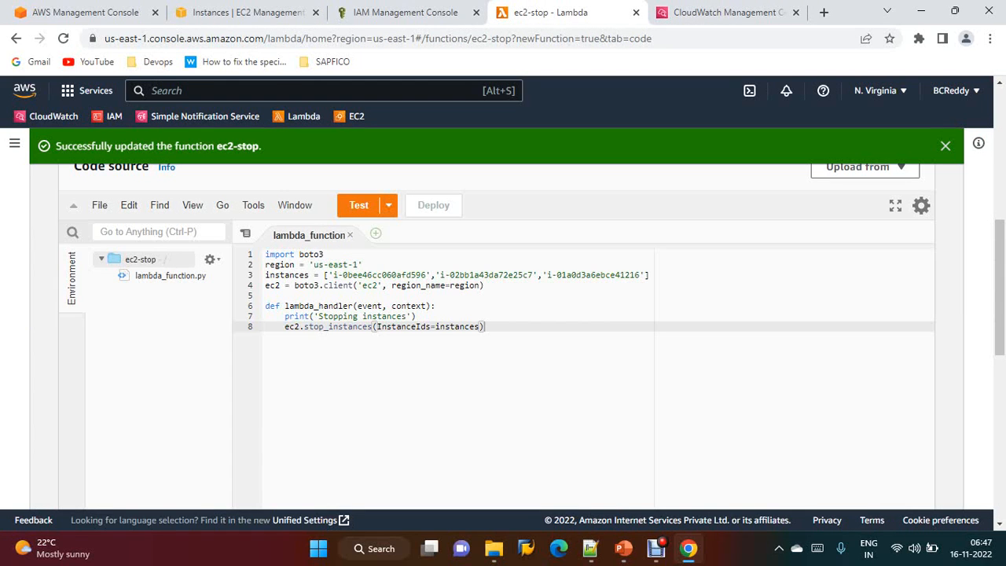
Create and save a private test event named ec2stop using the hello-world template
click(359, 205)
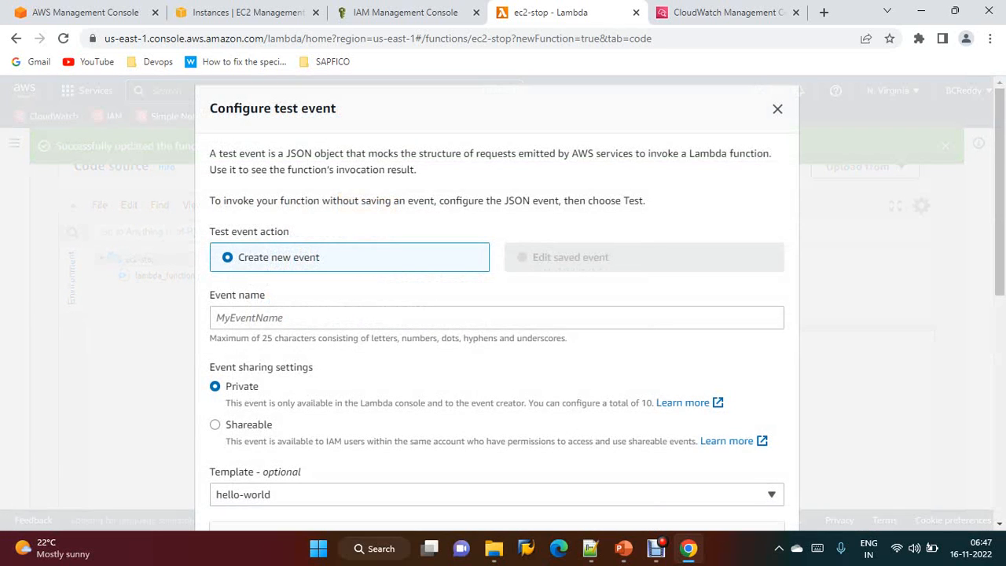
click(362, 318)
text(ec)
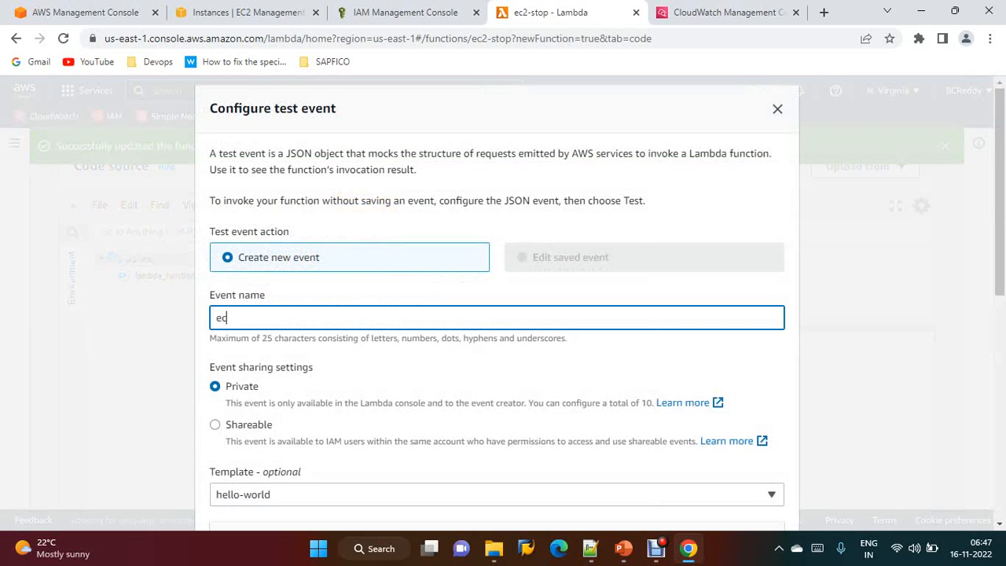
text(2stop)
scroll(497, 318, down, 1)
click(214, 351)
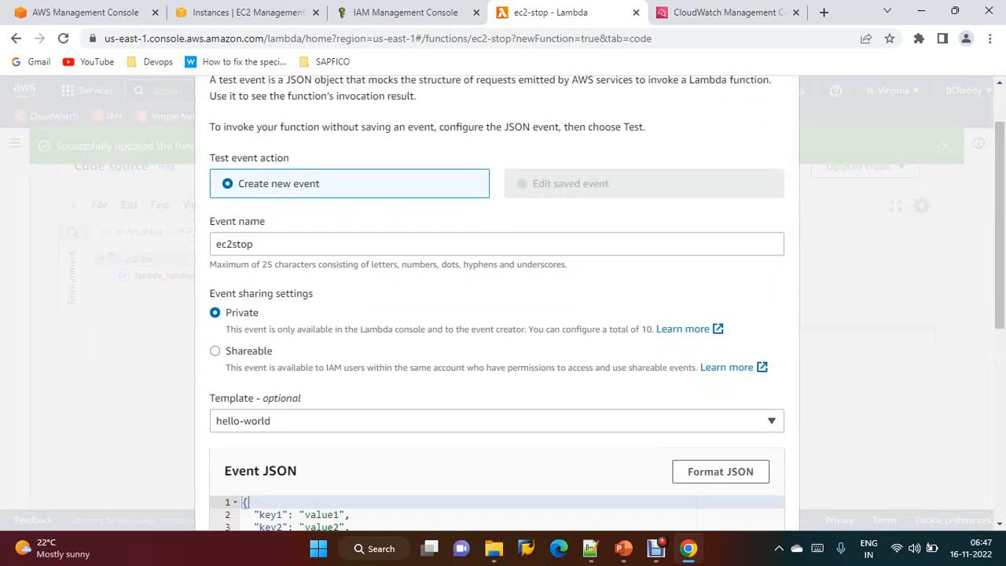
scroll(214, 350, down, 3)
scroll(496, 314, down, 3)
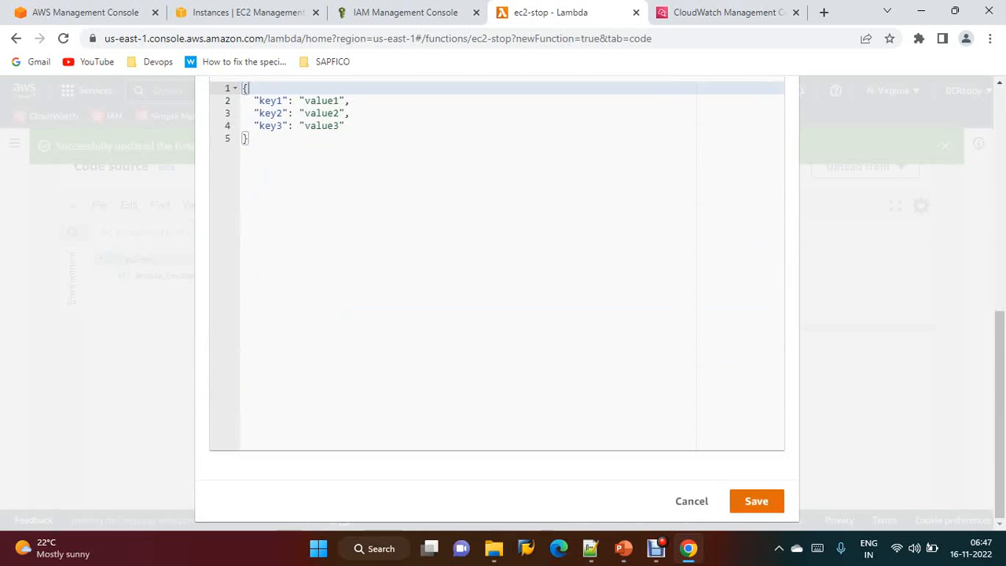
click(756, 501)
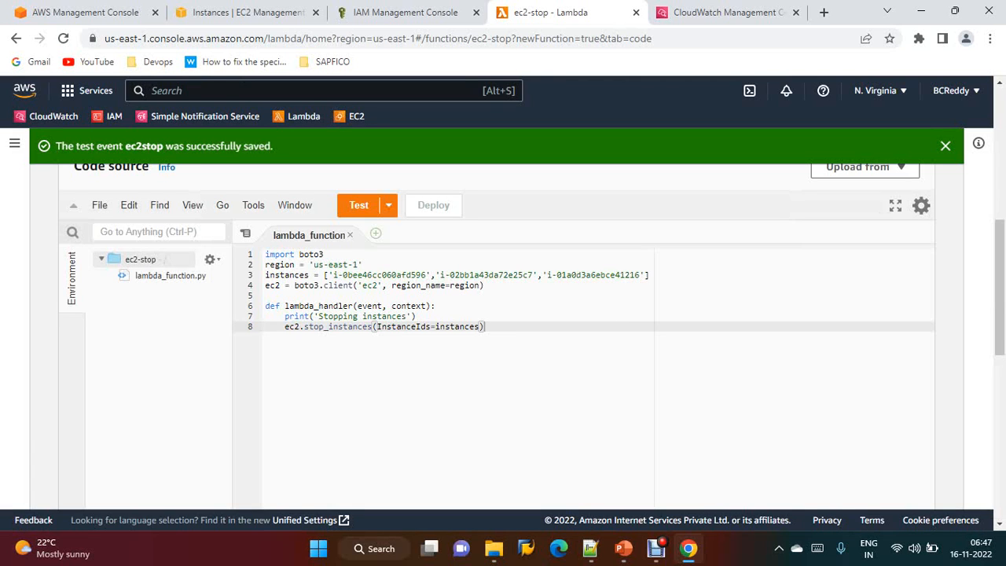
Run the ec2-stop function with the ec2stop test event
click(945, 146)
scroll(497, 318, down, 2)
scroll(496, 317, up, 2)
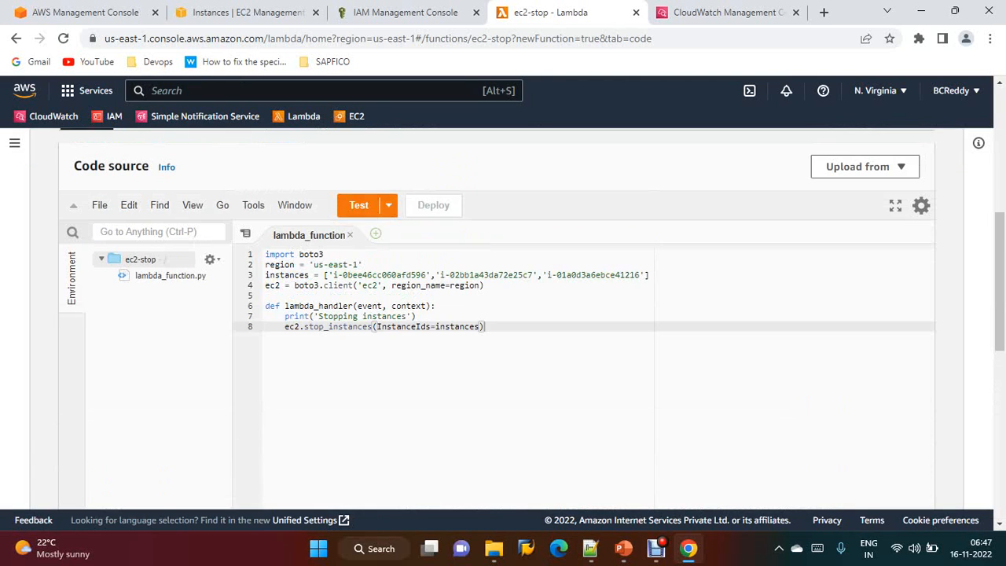
click(359, 205)
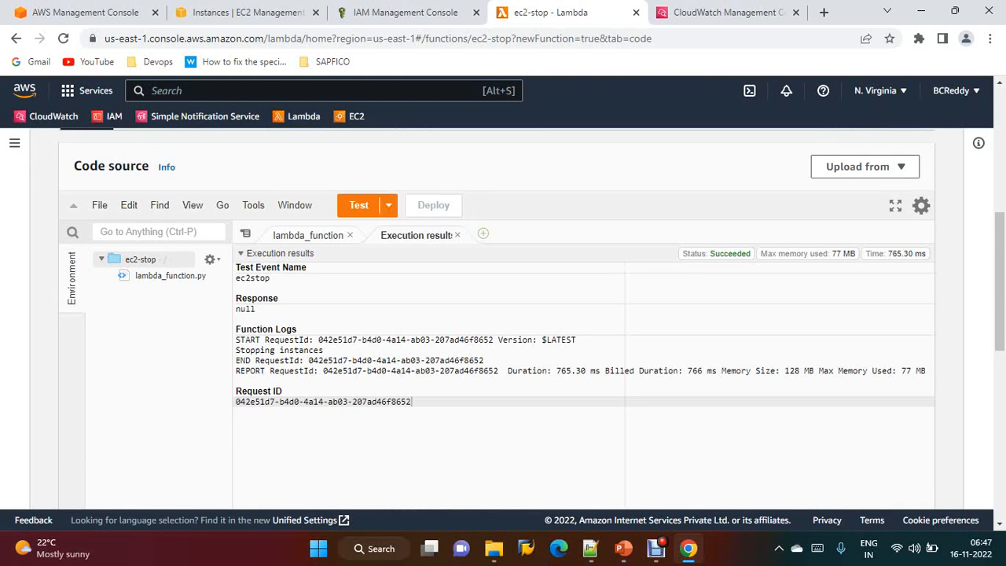
Refresh the EC2 instances list to check the instances' state after the stop function ran
click(248, 11)
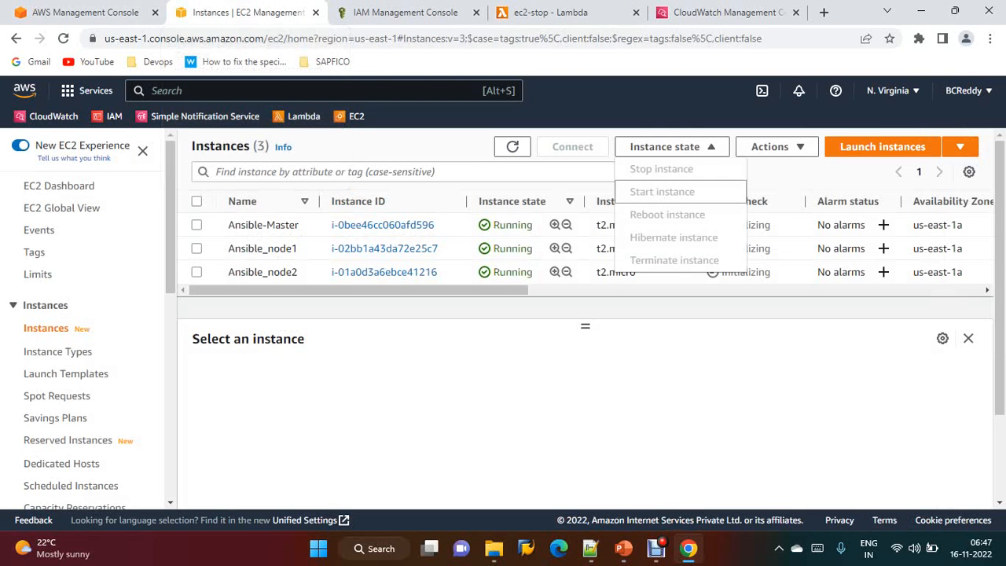
click(512, 146)
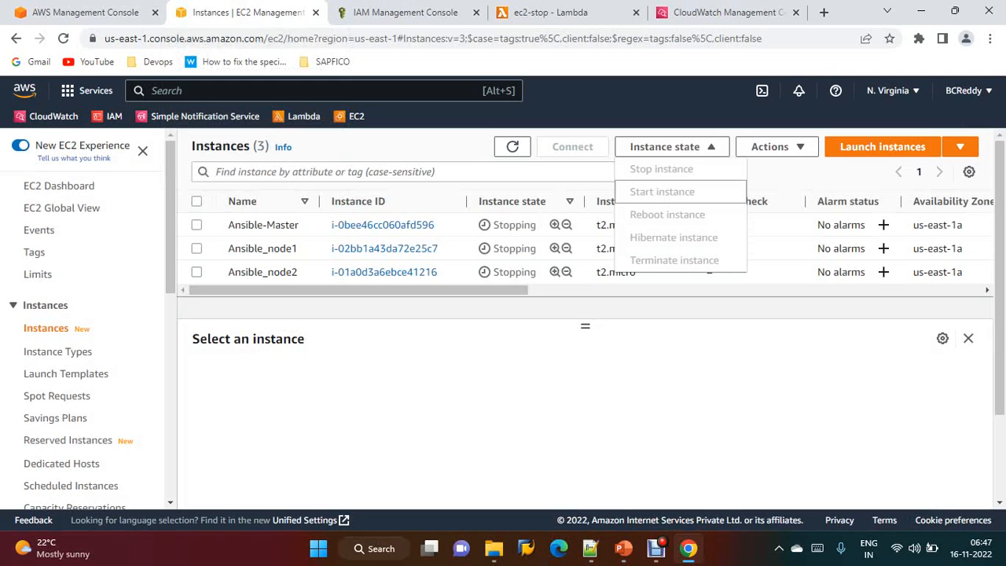
click(513, 147)
click(440, 147)
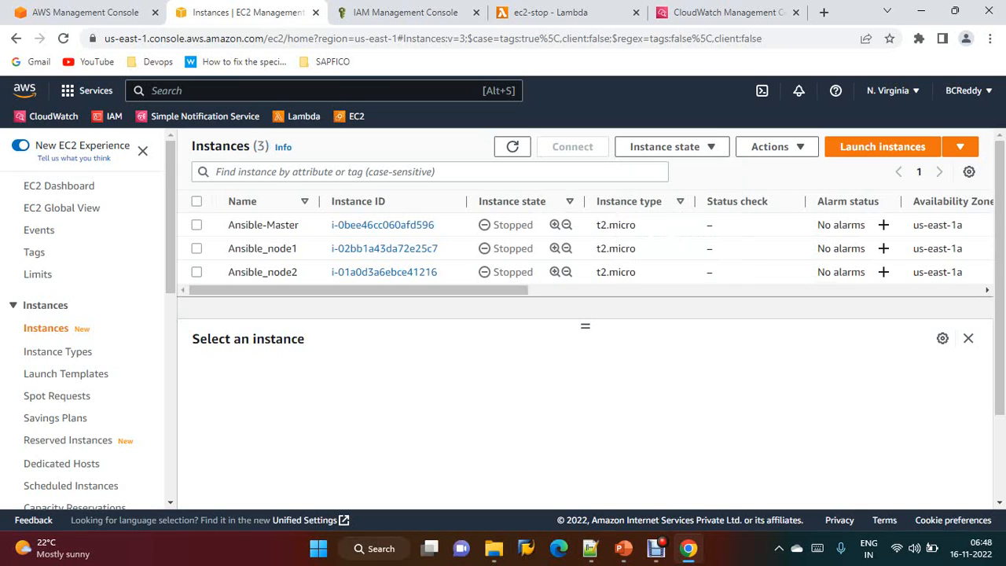
click(512, 147)
Start adding a trigger to the ec2-stop function with EventBridge (CloudWatch Events) as the source
click(554, 13)
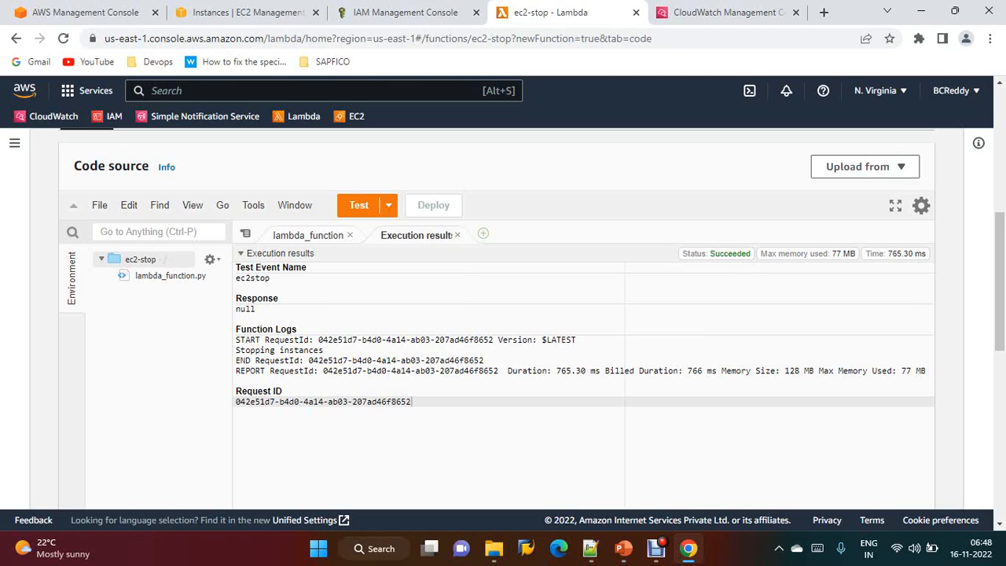
scroll(497, 314, up, 4)
scroll(497, 314, up, 3)
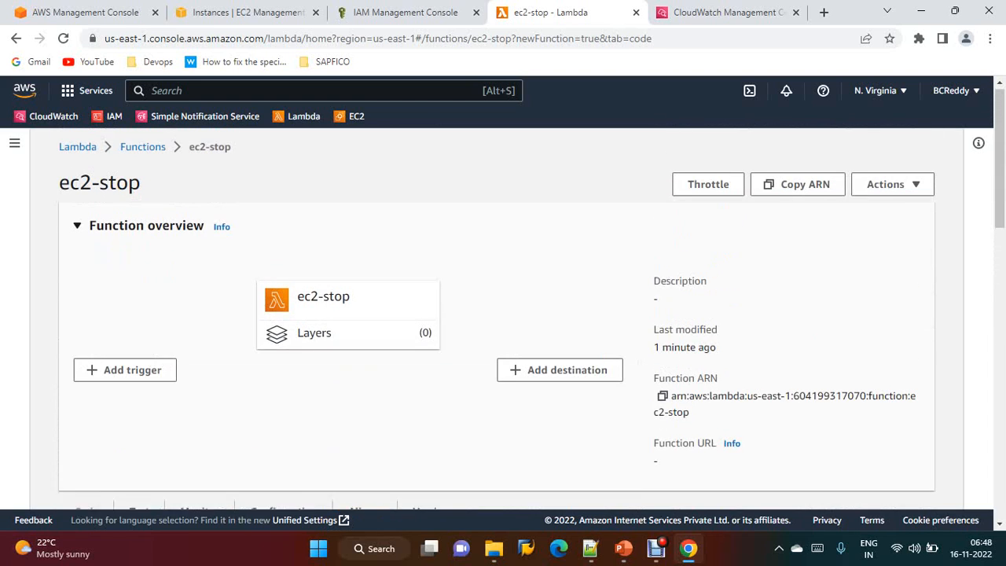
click(125, 372)
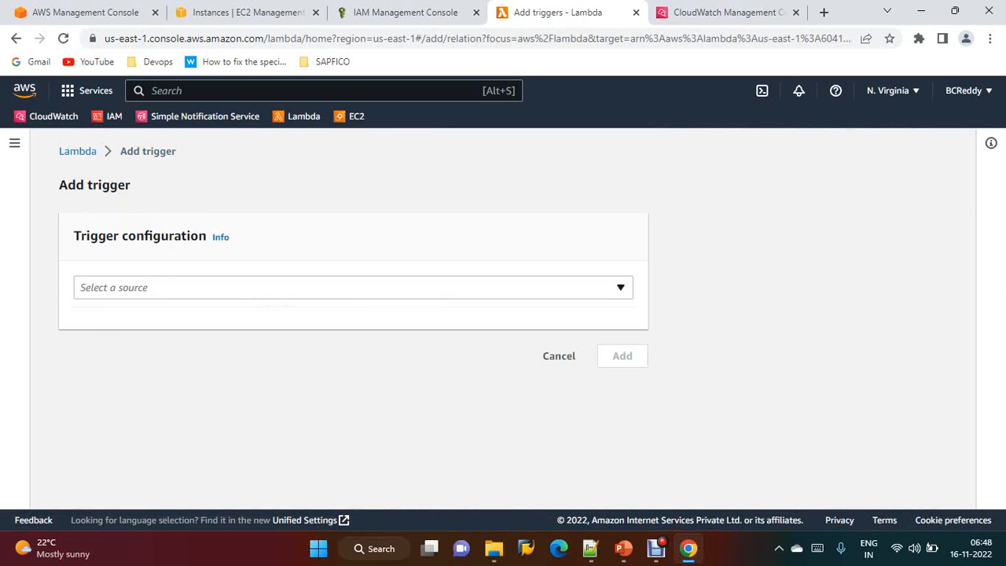
click(353, 287)
scroll(534, 401, down, 2)
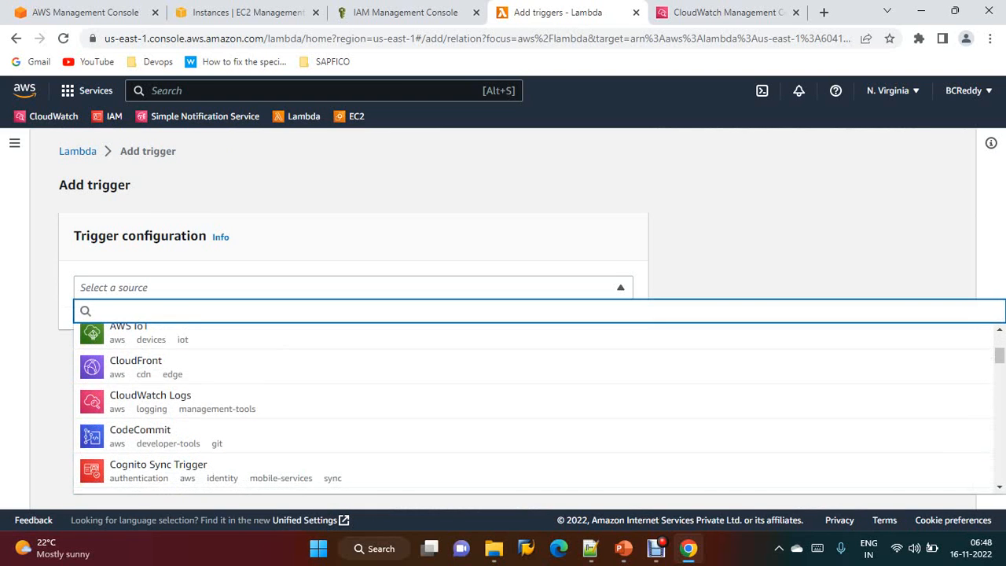
scroll(534, 401, down, 1)
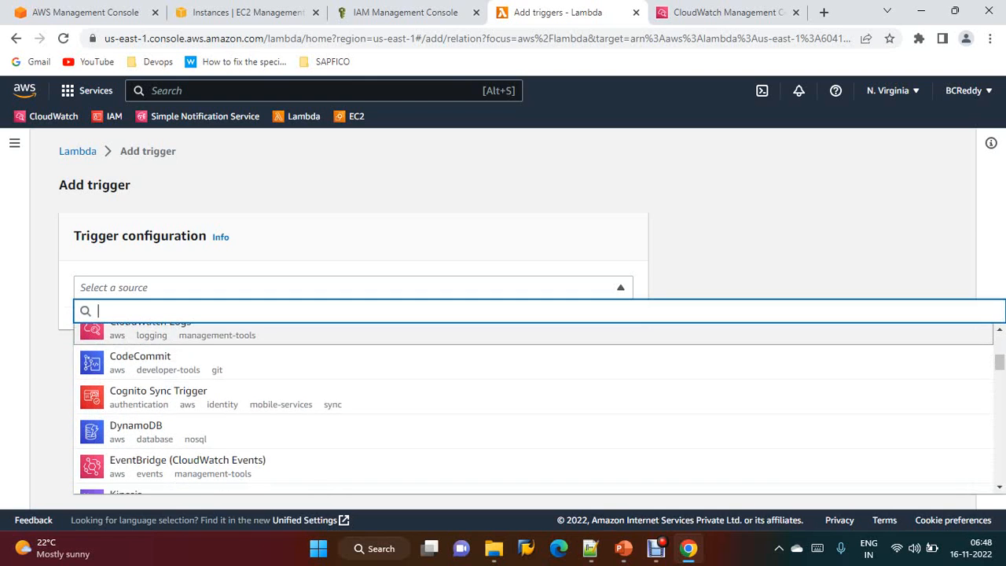
click(187, 466)
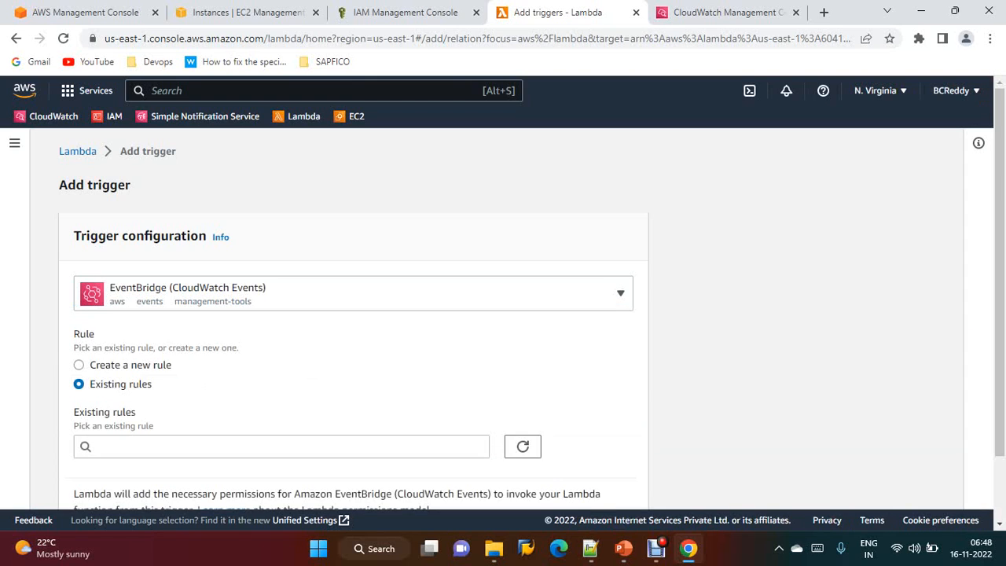
Choose to create a new rule and set its name and description to ec2-start-rule
scroll(353, 314, down, 1)
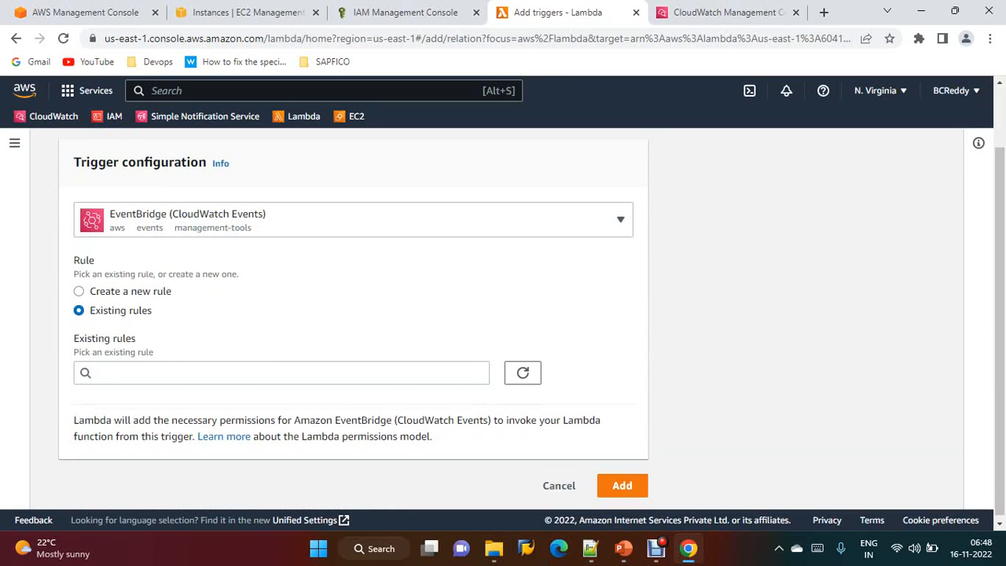
click(79, 292)
scroll(353, 314, down, 1)
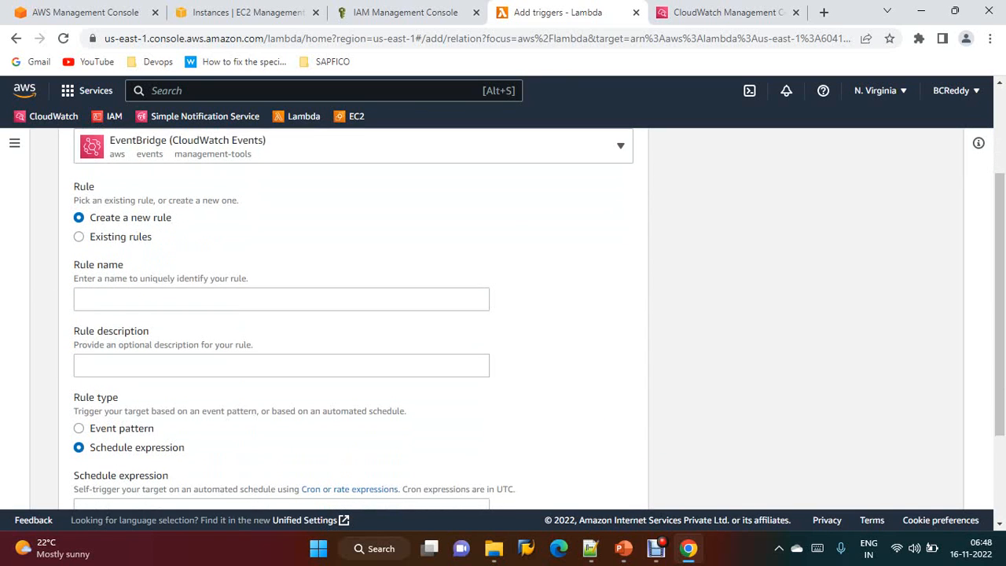
scroll(353, 314, down, 2)
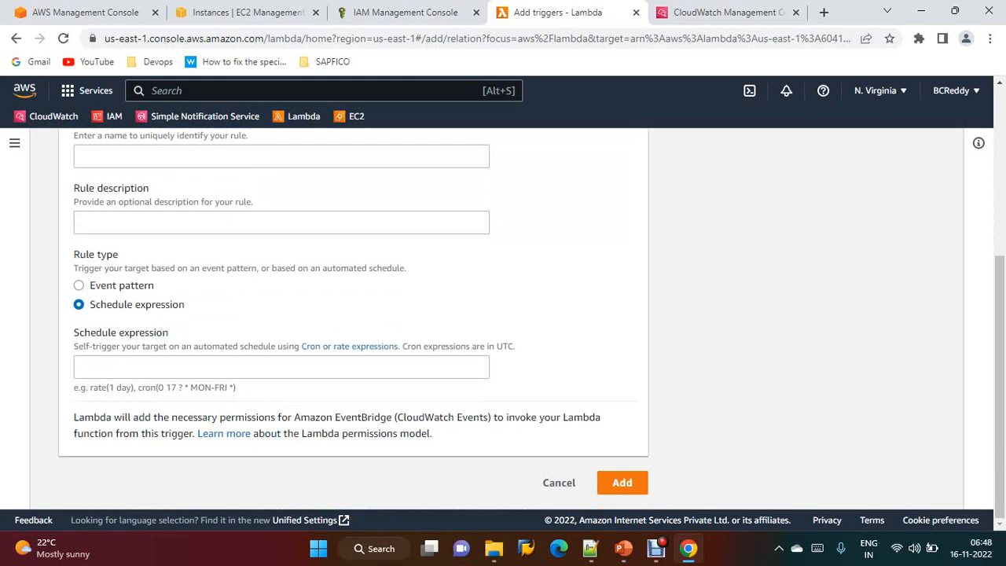
scroll(353, 314, up, 2)
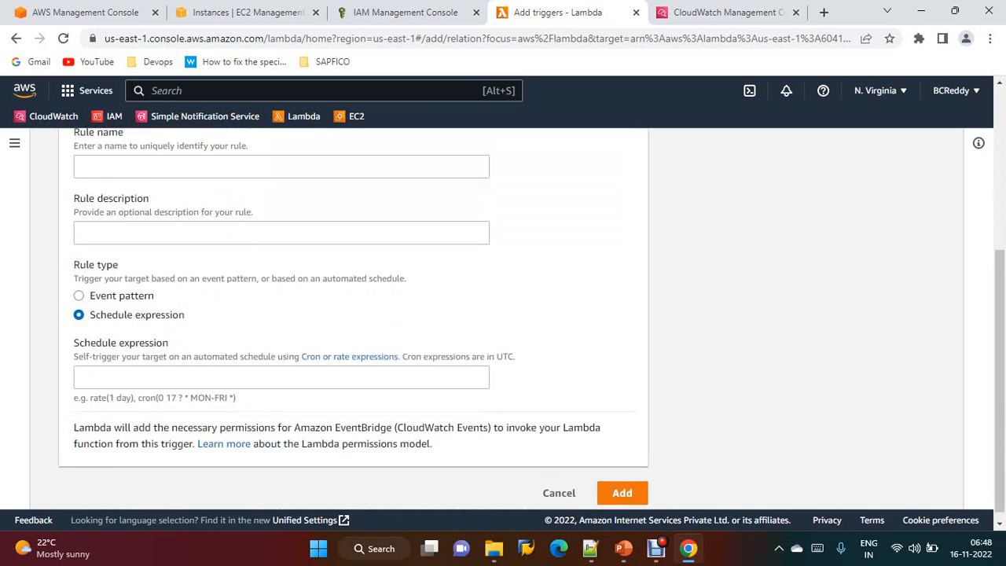
click(281, 304)
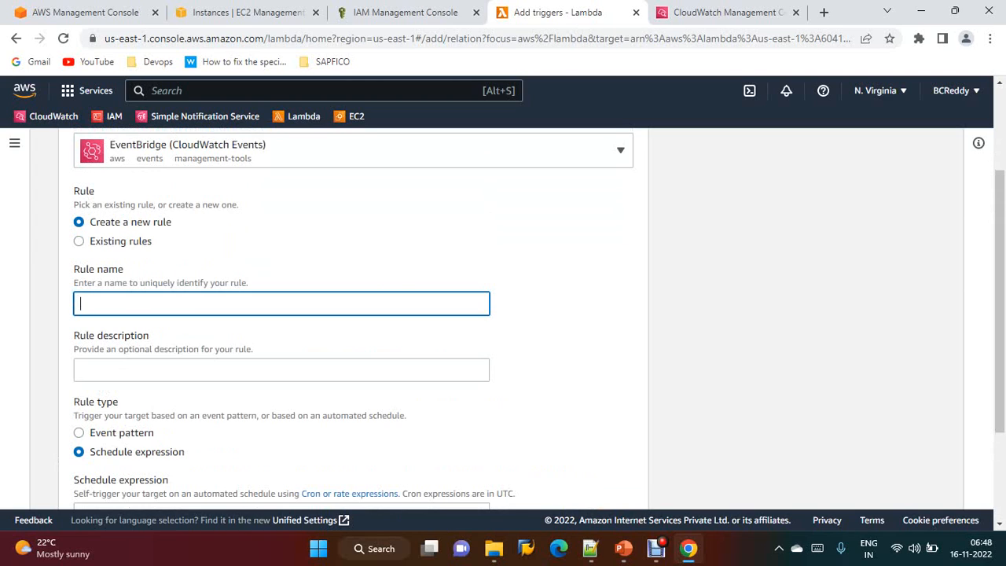
text(ec2-start-rule)
key(shift+Left)
key(shift+Left)
key(shift+Left)
key(shift+Left)
key(shift+Left)
key(shift+Left)
key(shift+Left)
key(shift+Left)
key(shift+Left)
key(shift+Left)
key(shift+Left)
key(shift+Left)
key(shift+Left)
key(shift+Left)
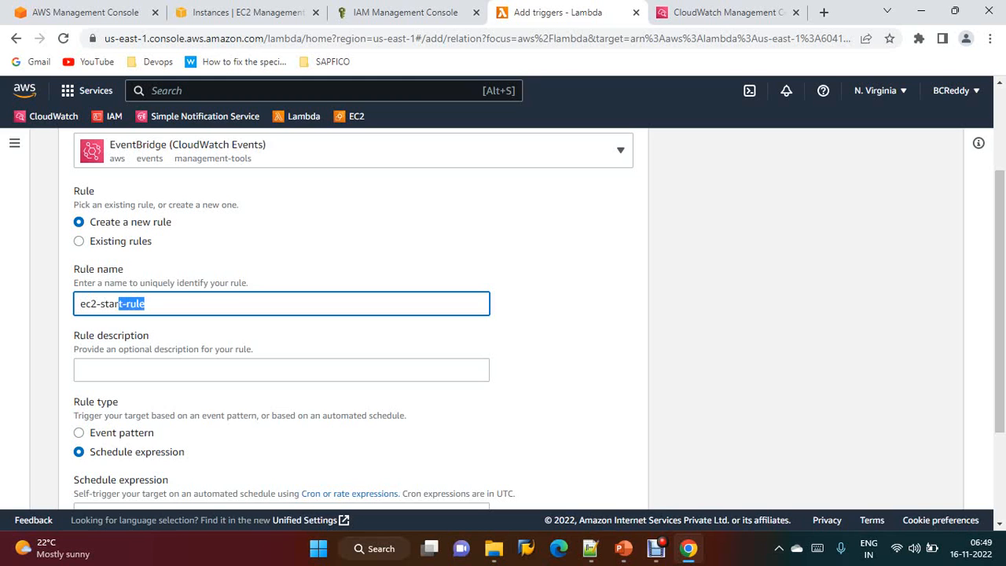
key(ctrl+c)
key(Tab)
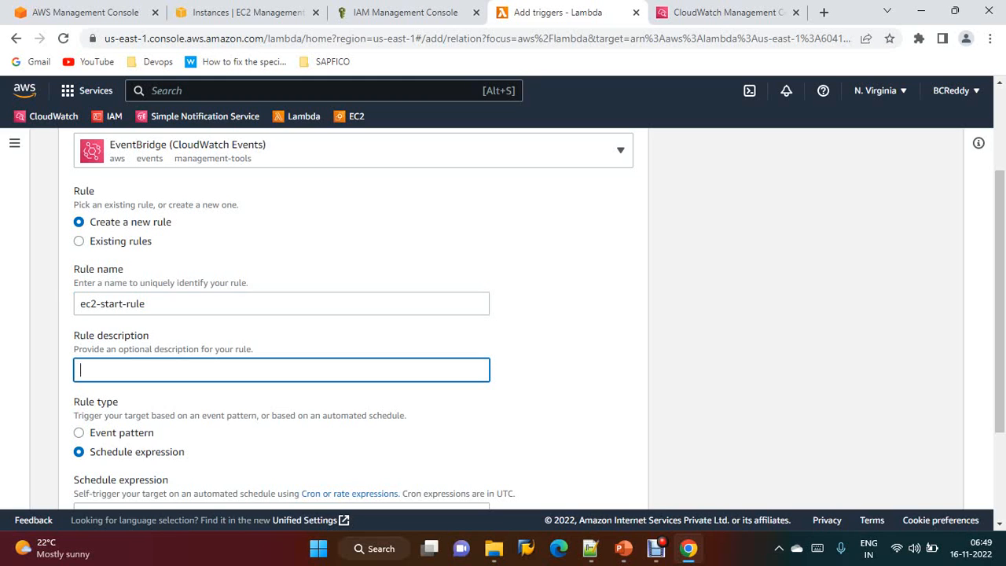
key(ctrl+v)
key(Tab)
Open a new browser tab and look up the current GMT time
scroll(354, 314, down, 2)
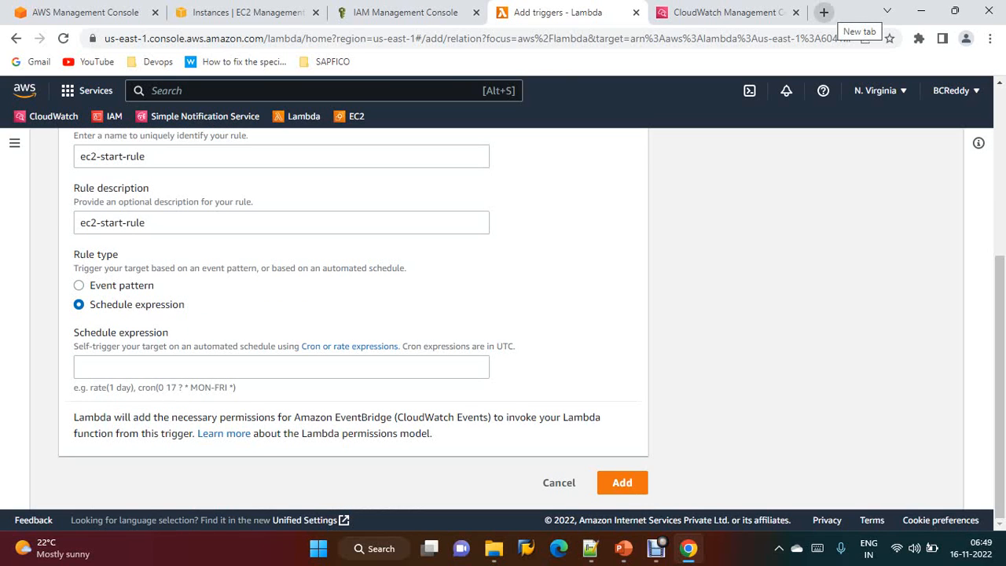
click(823, 12)
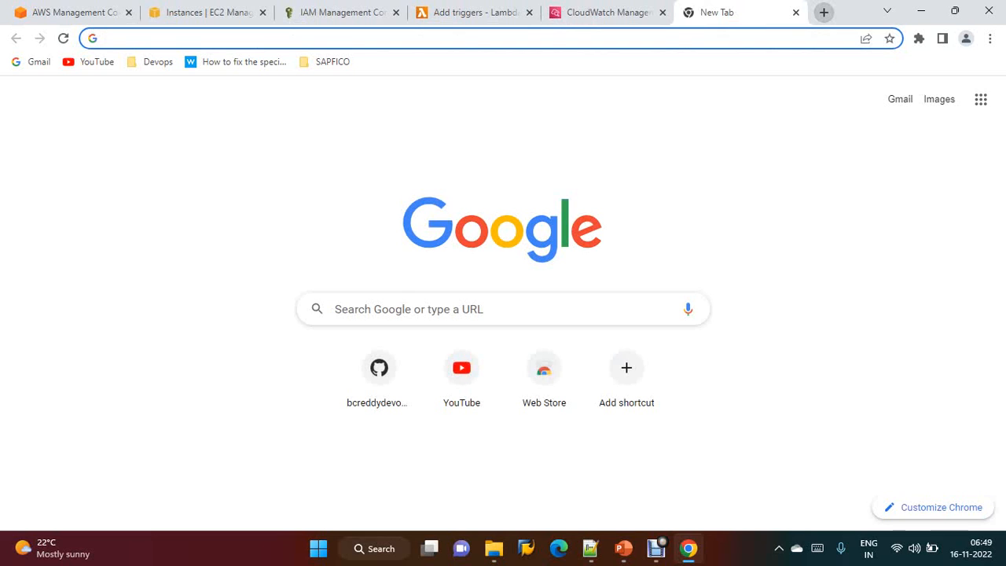
text(gmt)
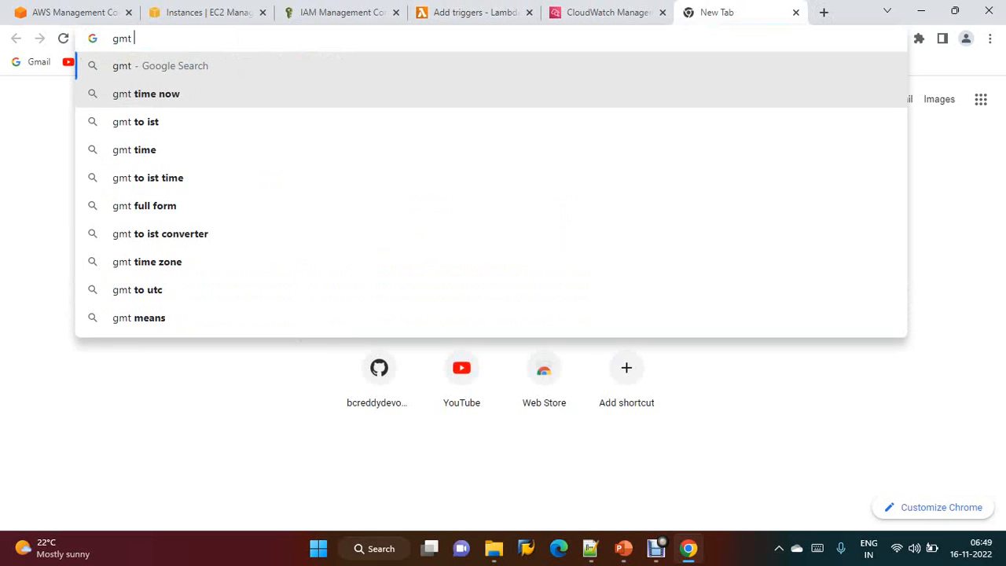
key(Down)
key(Return)
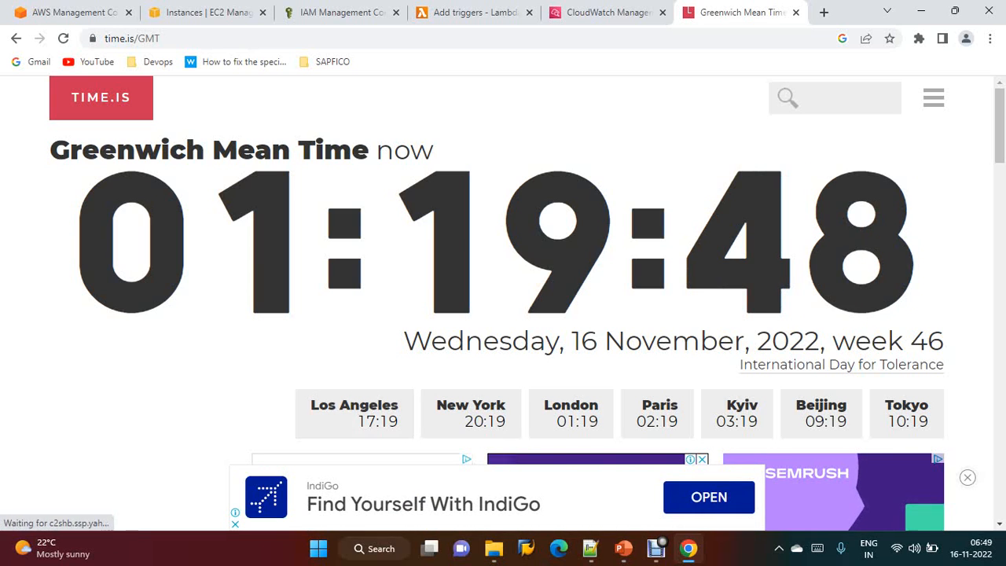
Review the cron expression notes in Notepad++
key(alt+Tab)
scroll(502, 291, up, 4)
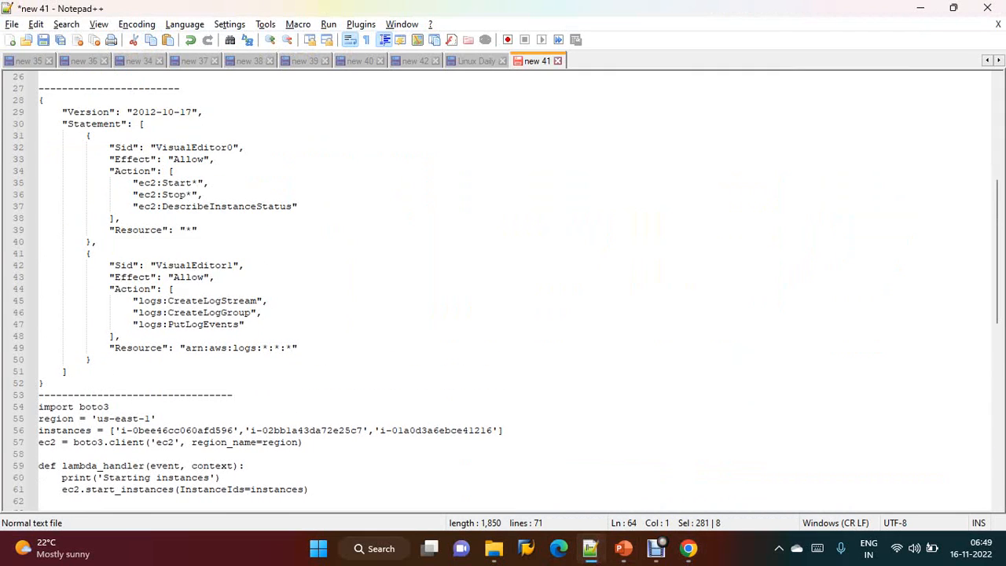
scroll(503, 291, up, 8)
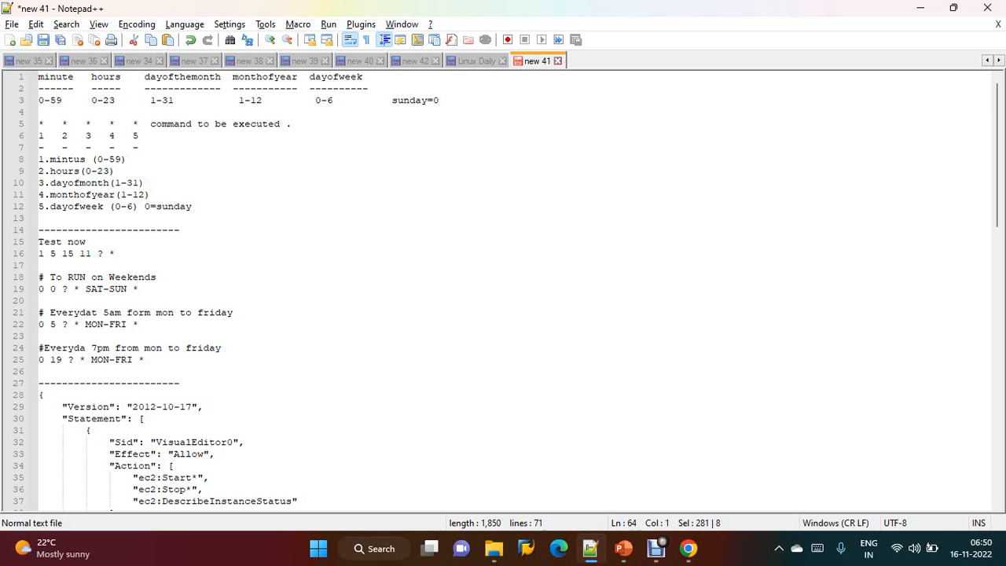
key(alt+Tab)
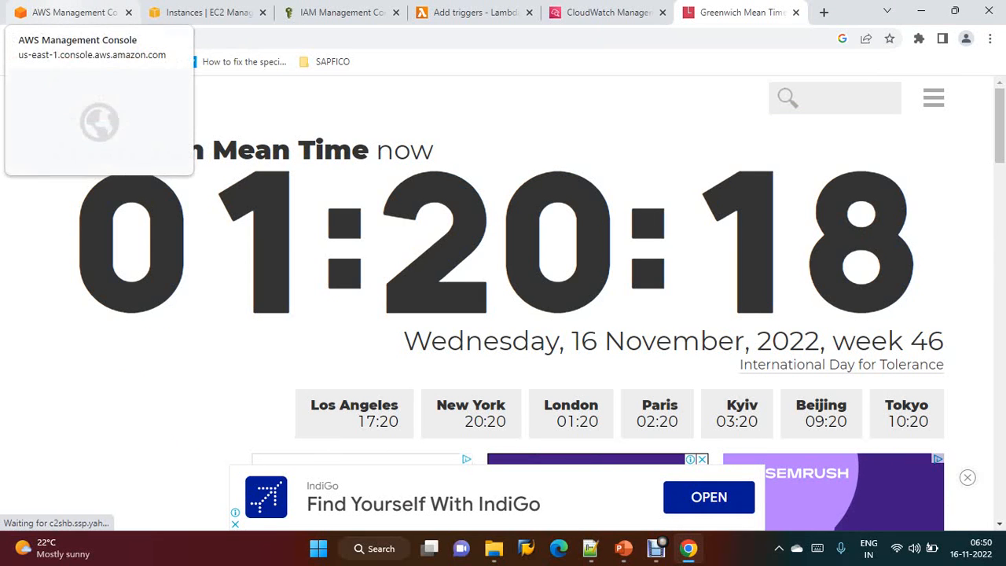
Enter the schedule expression fields 23 1 16 11 ? * for the rule, referring to the cron notes
click(472, 12)
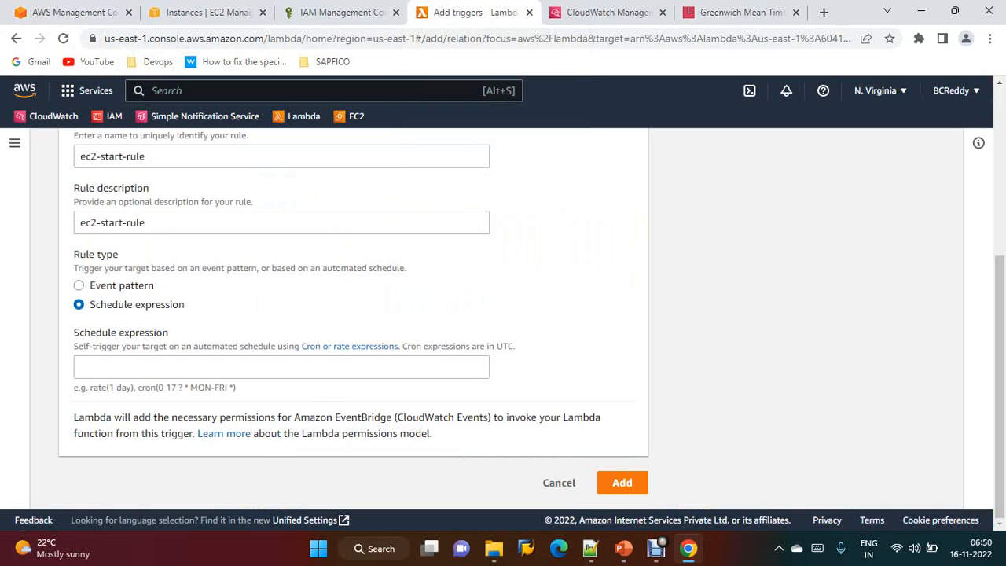
click(281, 367)
text(23)
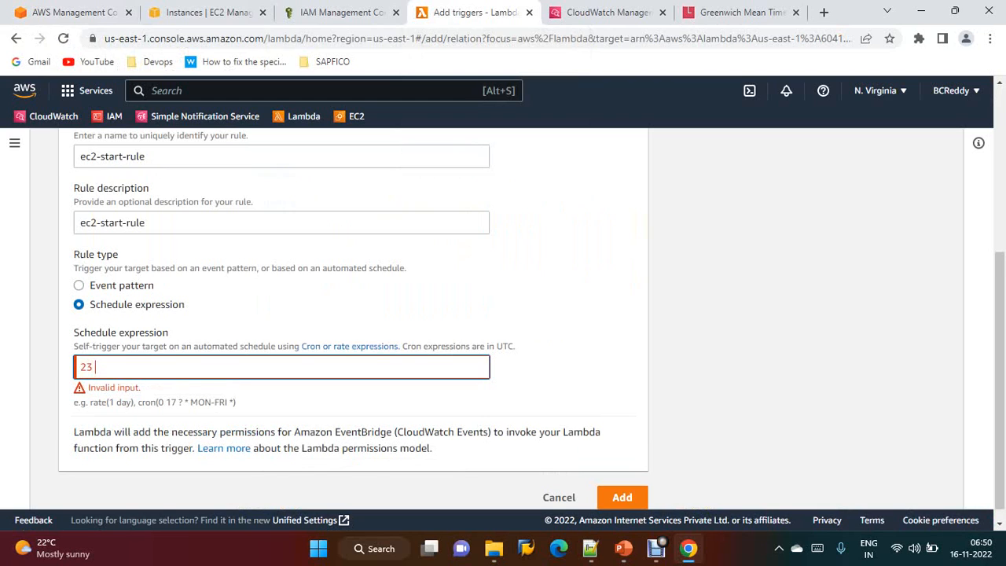
text( 1)
click(590, 547)
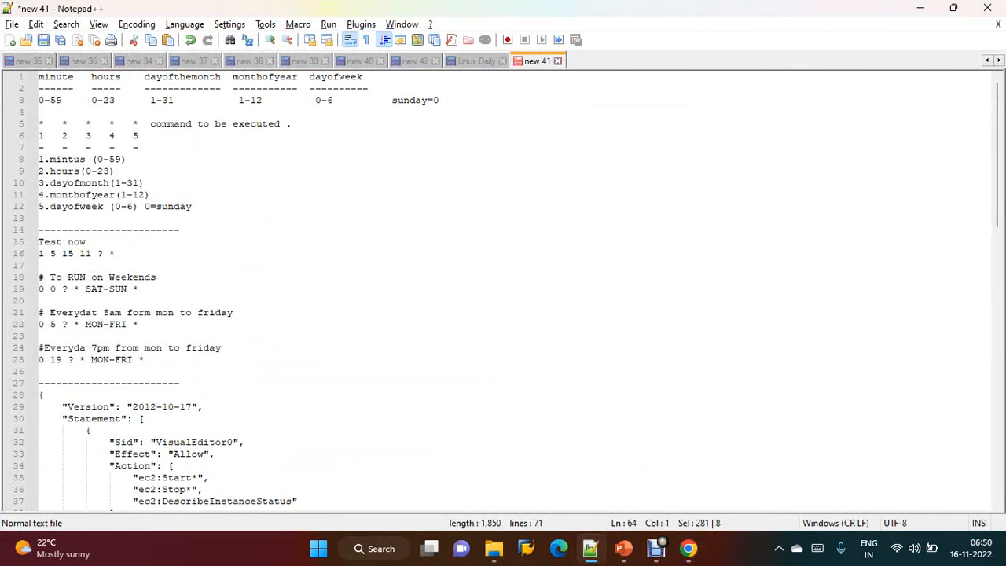
click(590, 547)
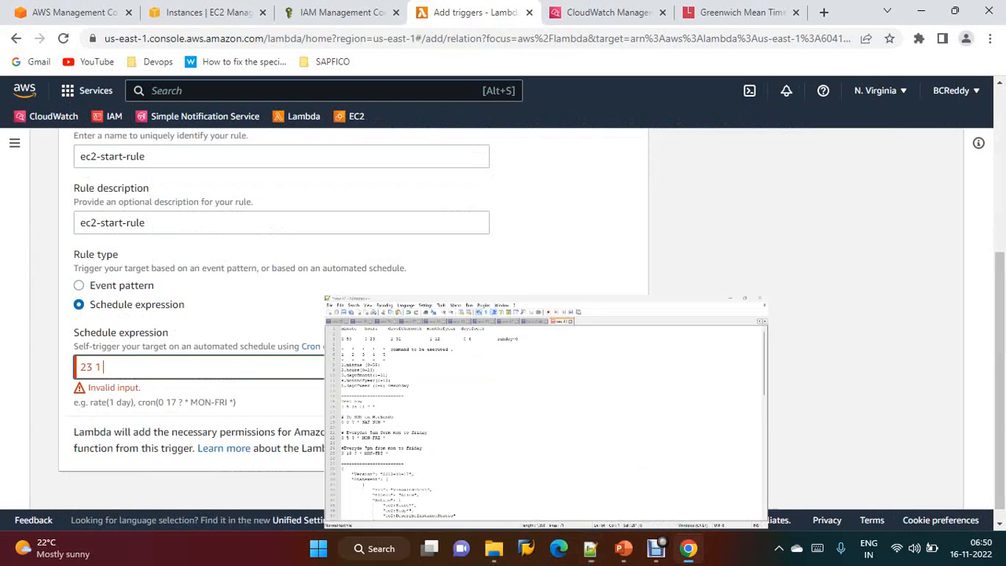
text(16)
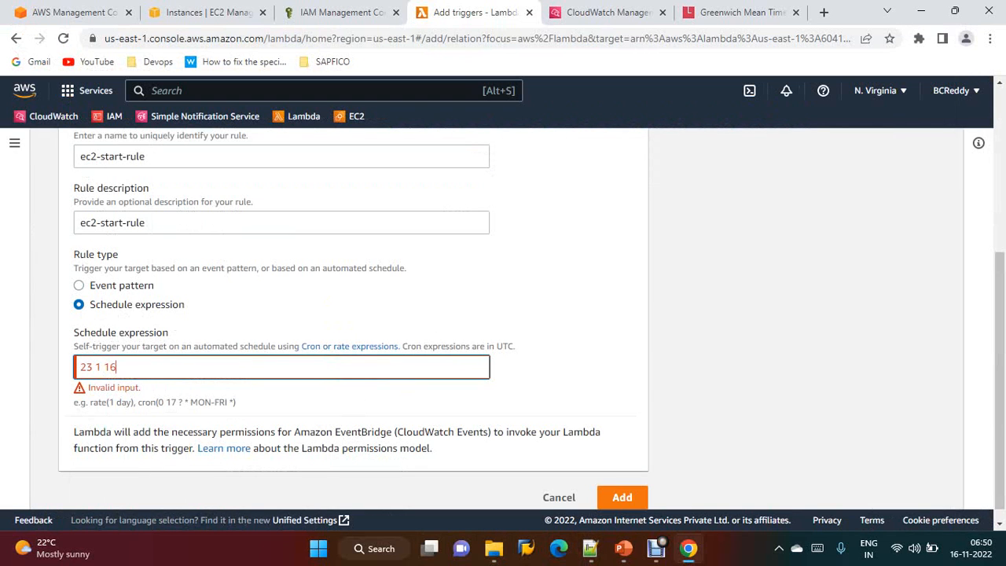
key(alt+Tab)
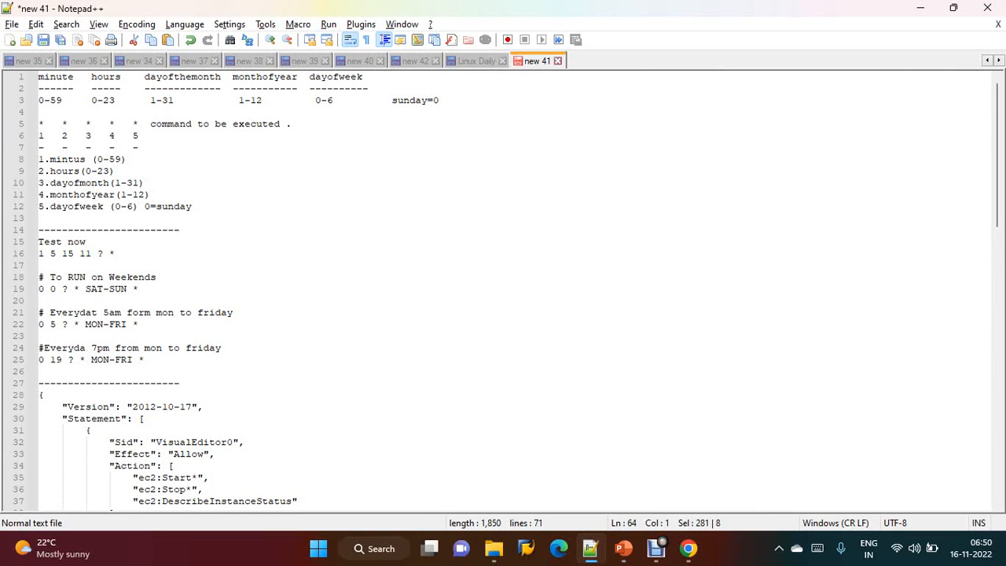
key(alt+Tab)
text(6 11)
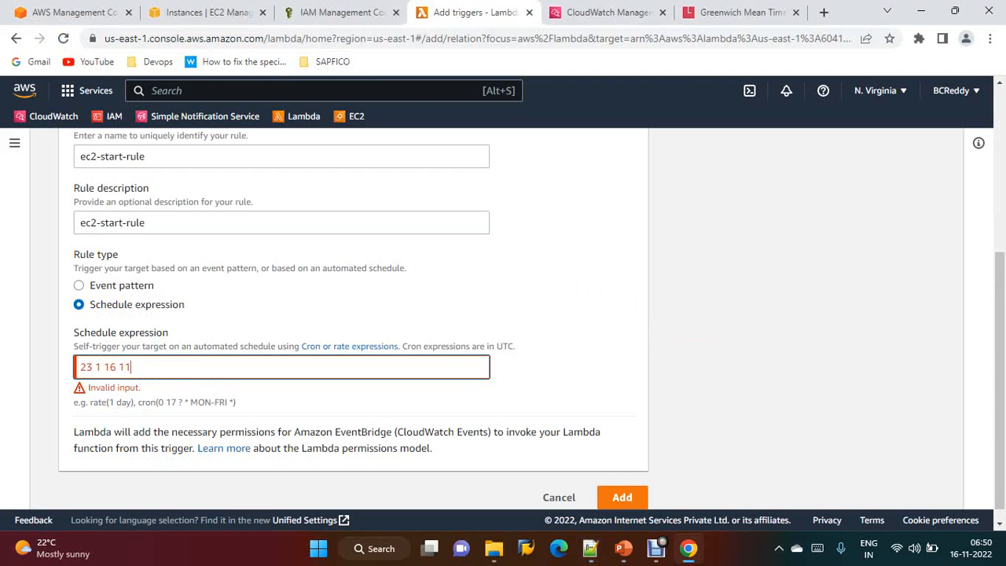
key(alt+Tab)
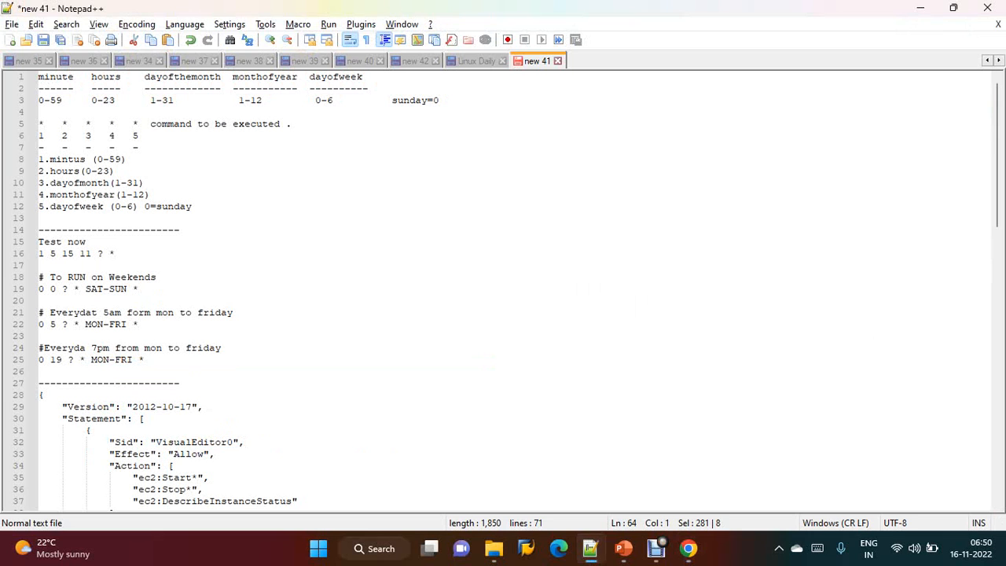
key(alt+Tab)
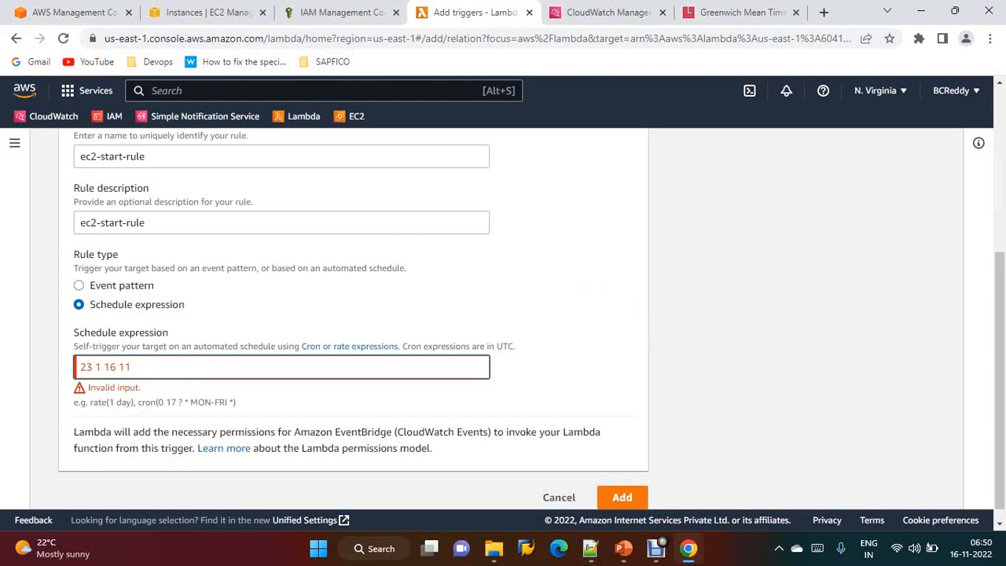
key(alt+Tab)
key(alt+Tab)
text(? *)
key(alt+Tab)
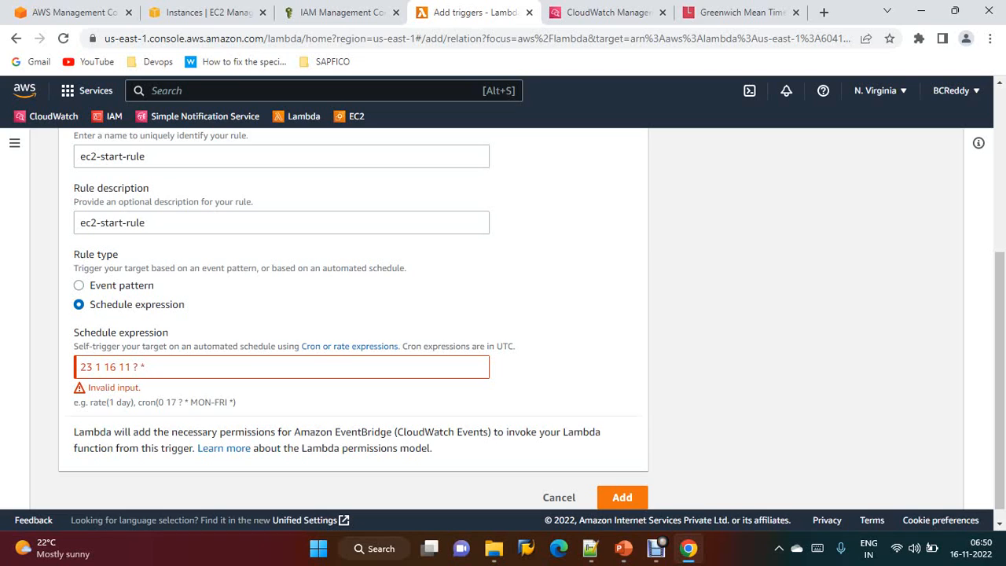
Wrap the fields so the schedule expression reads cron(23 1 16 11 ? *)
click(81, 367)
text(cro)
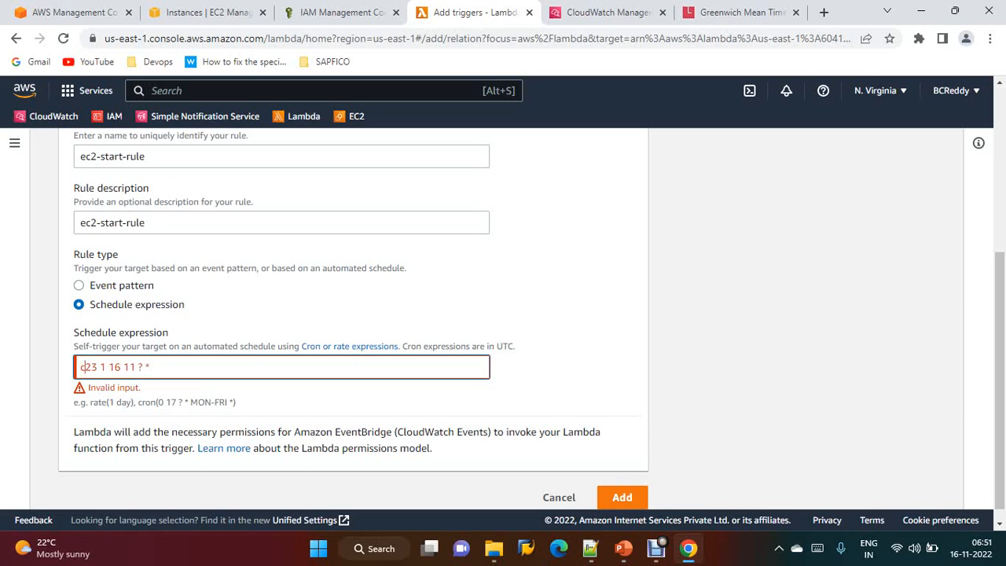
text(n()
key(Right)
key(Right)
key(Right)
key(Right)
key(Right)
key(Right)
key(Right)
key(Right)
key(Right)
key(Right)
key(Right)
key(Right)
text())
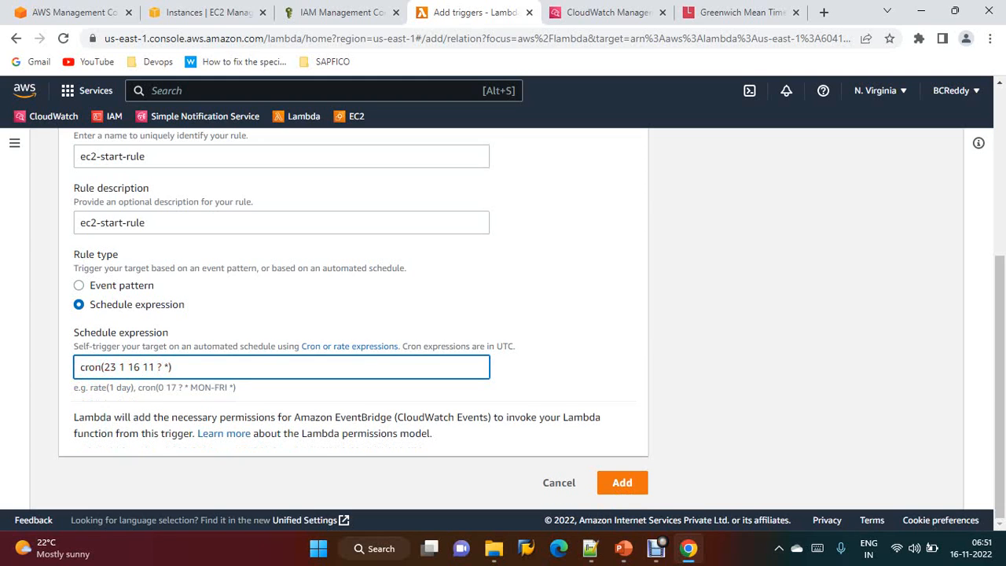
click(562, 369)
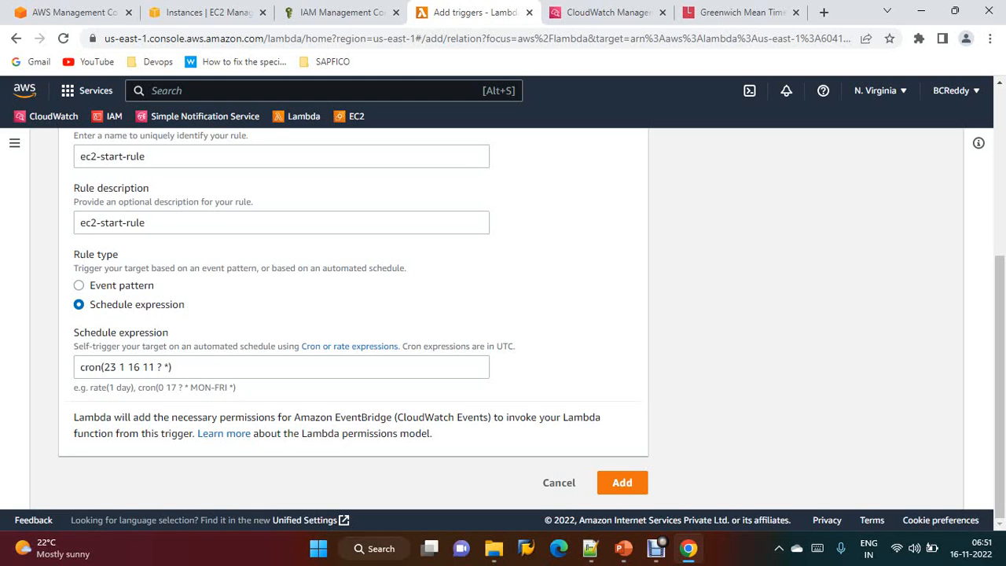
Compare against the current GMT time and add the EventBridge trigger
click(743, 12)
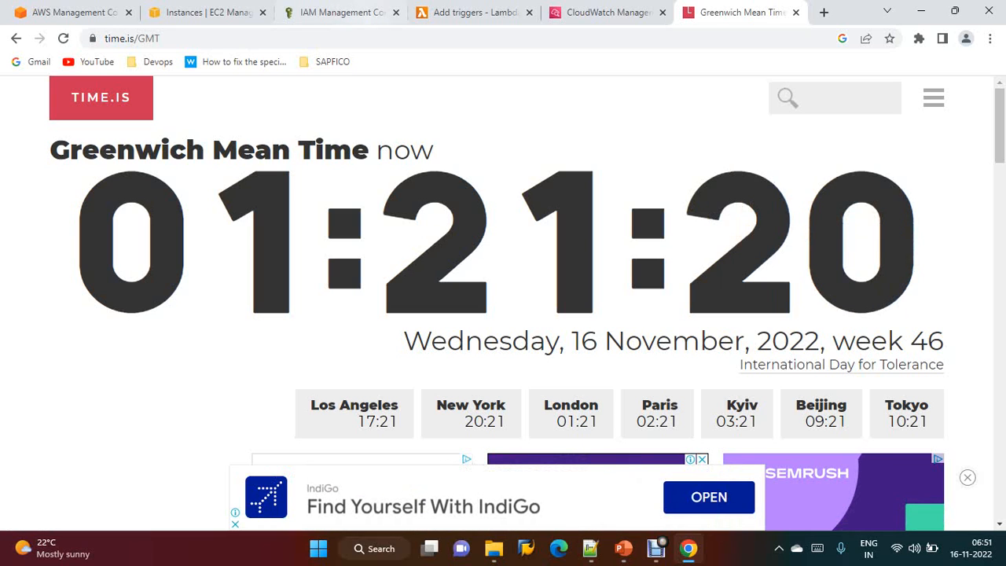
click(471, 12)
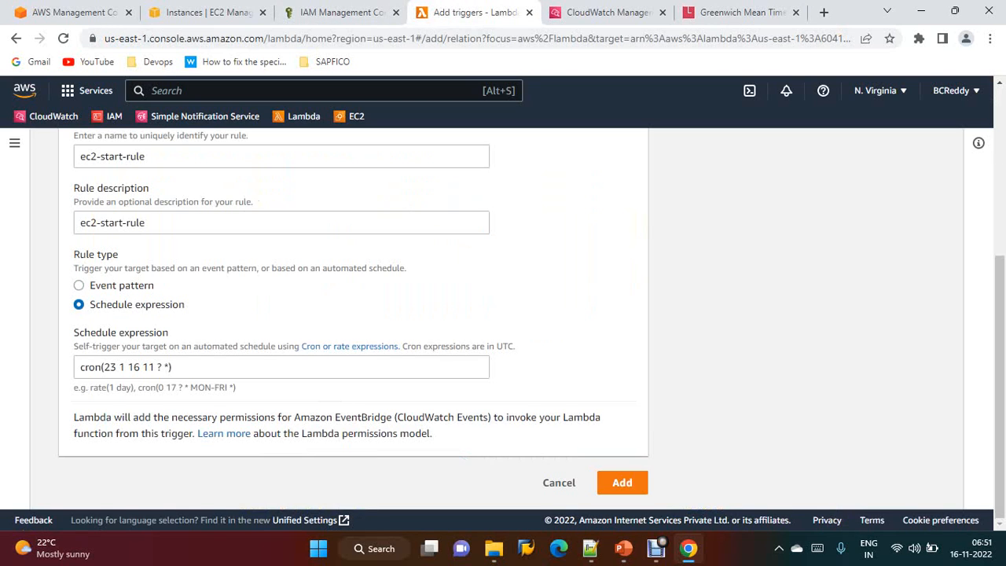
click(621, 483)
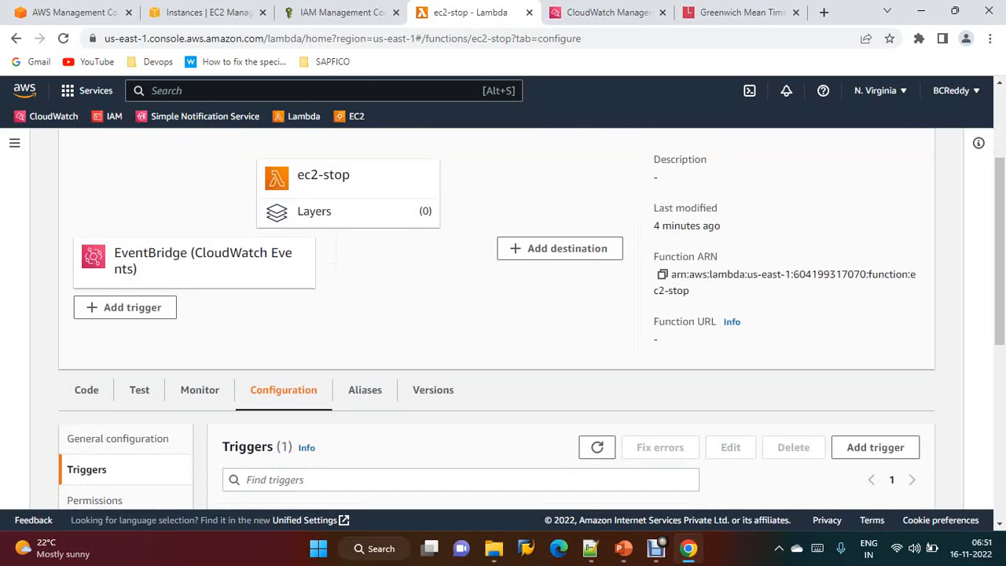
scroll(502, 318, down, 2)
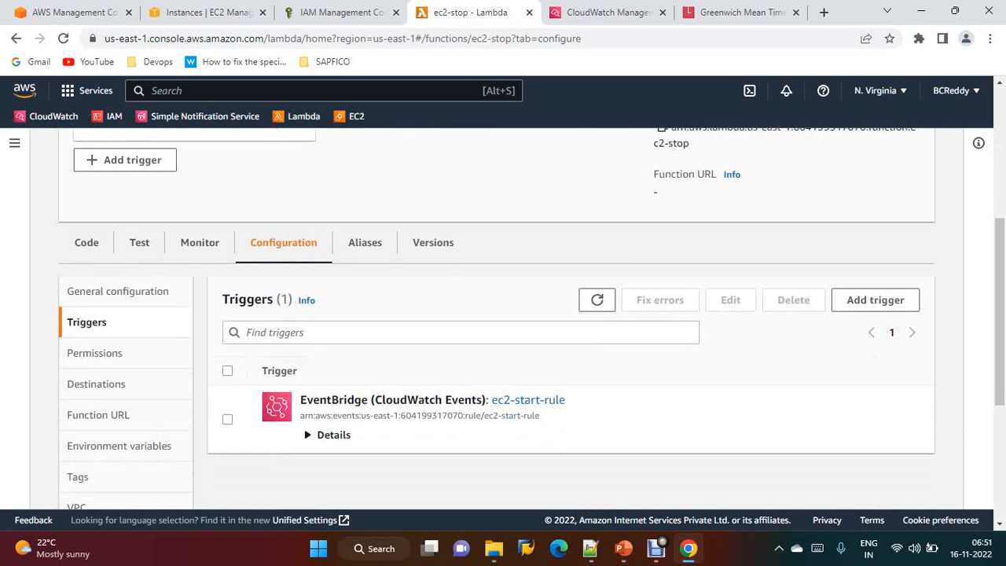
click(874, 300)
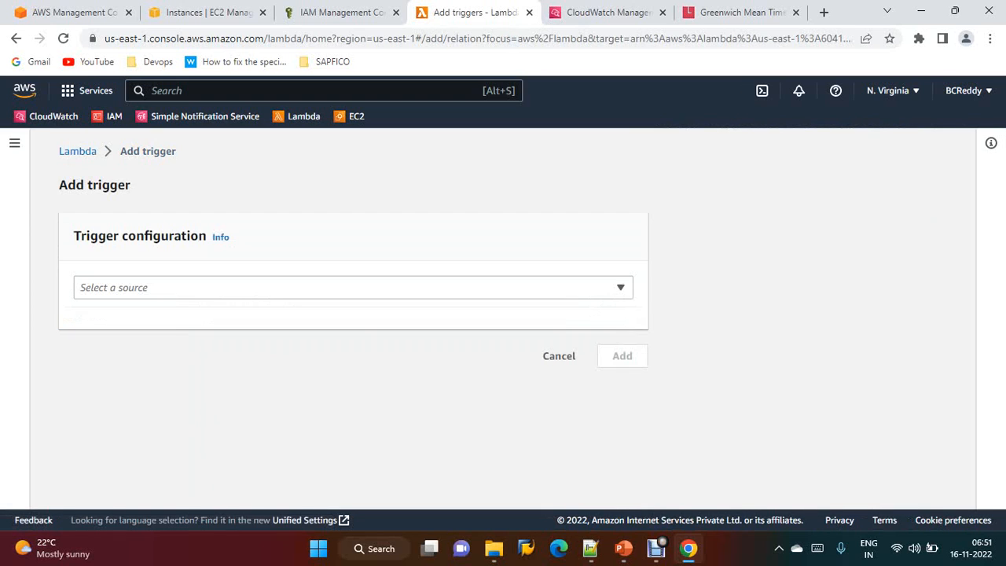
click(620, 287)
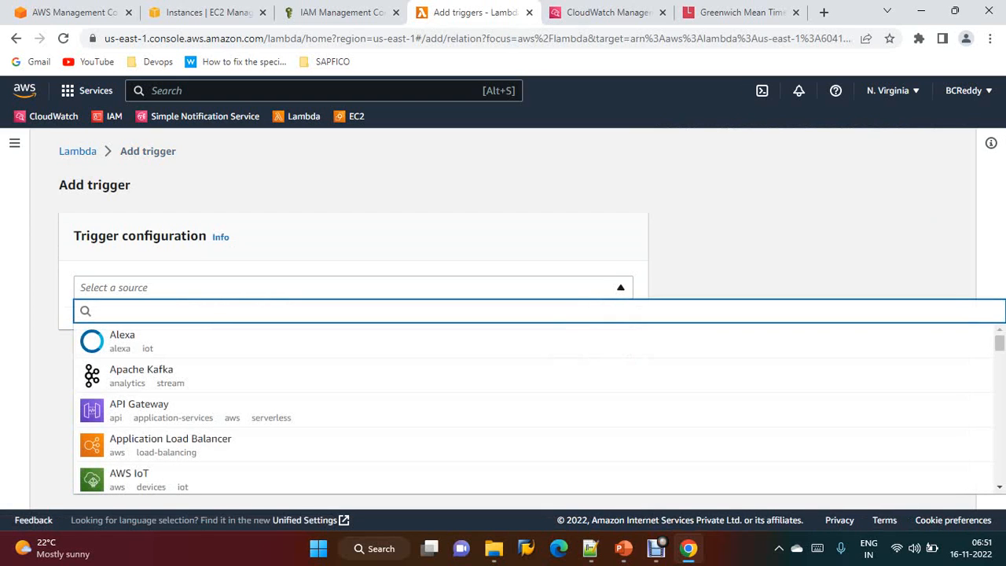
click(77, 151)
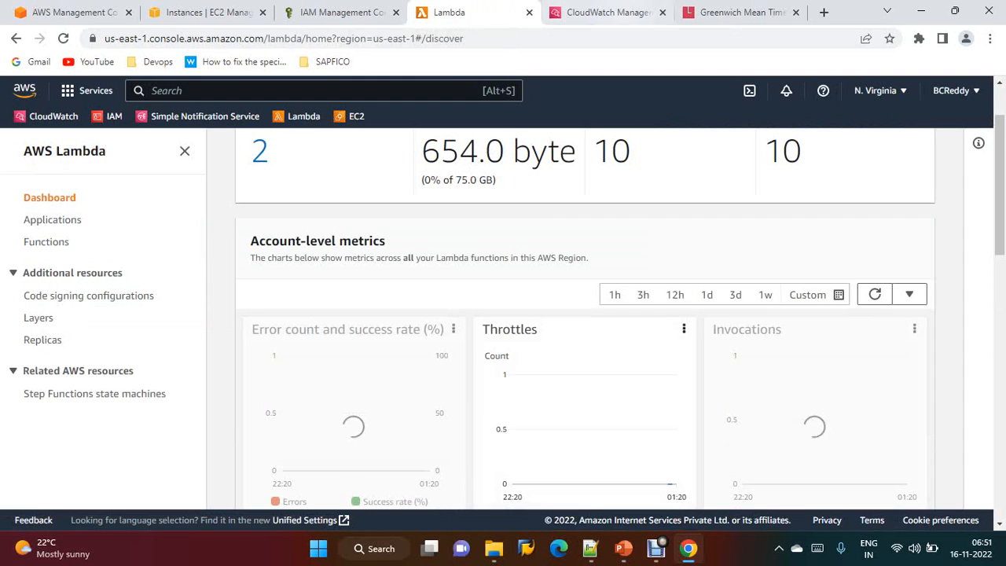
Open ec2-start-rule in the CloudWatch Events rules and review its schedule and target
click(605, 12)
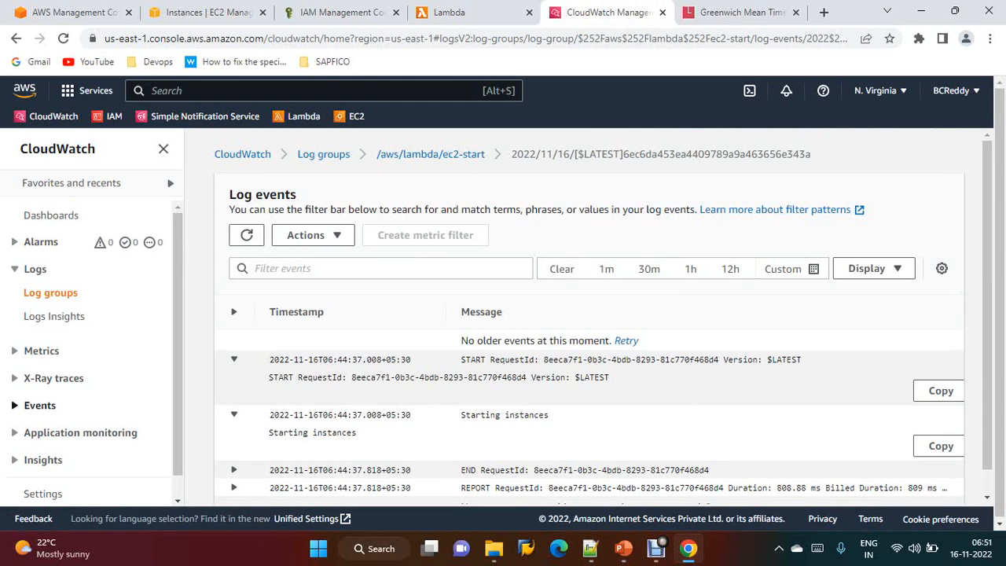
click(40, 406)
click(36, 429)
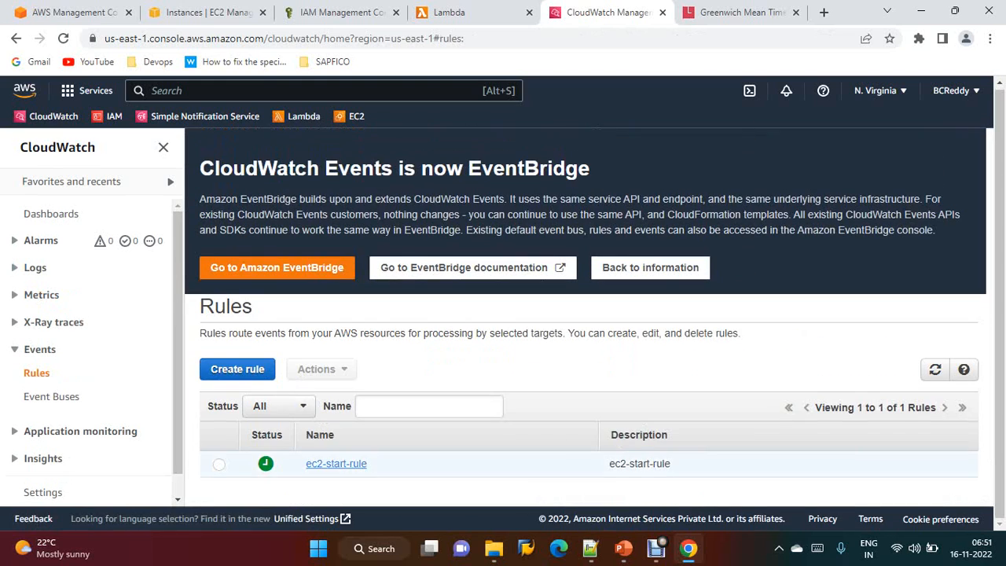
click(336, 465)
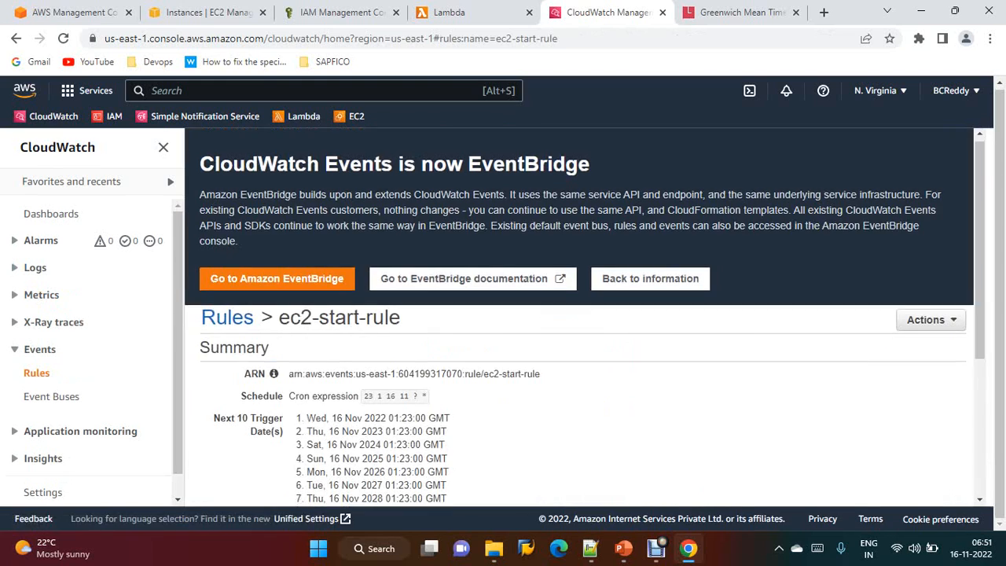
scroll(585, 315, down, 3)
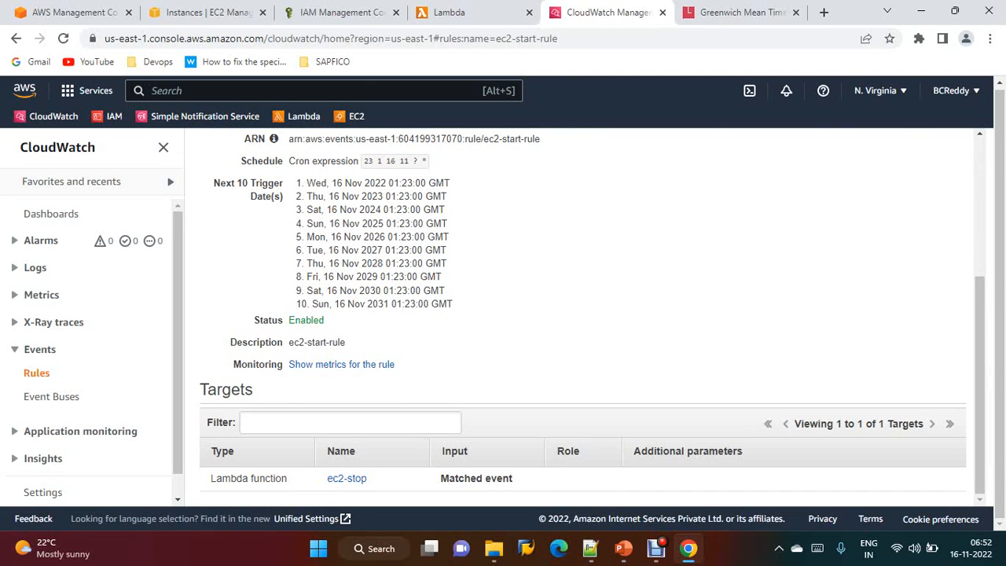
scroll(584, 314, up, 3)
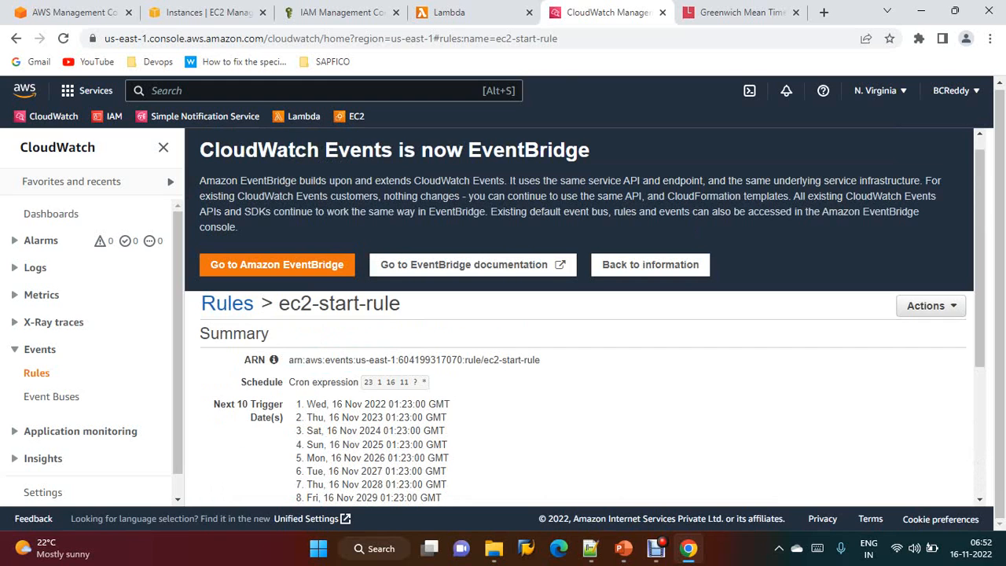
Edit ec2-start-rule so its Lambda target is the ec2-start function, and update the rule
click(930, 306)
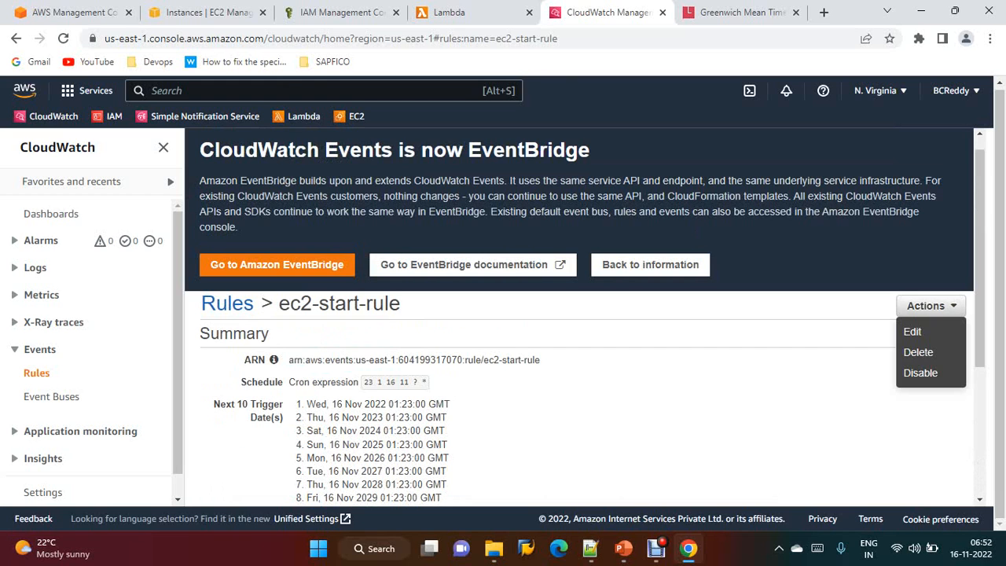
click(912, 331)
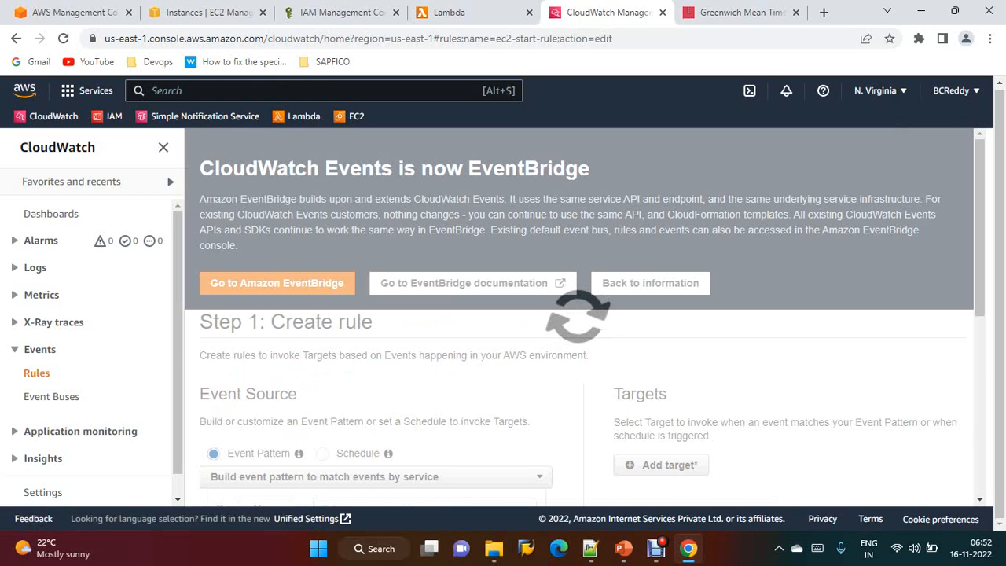
scroll(584, 314, down, 2)
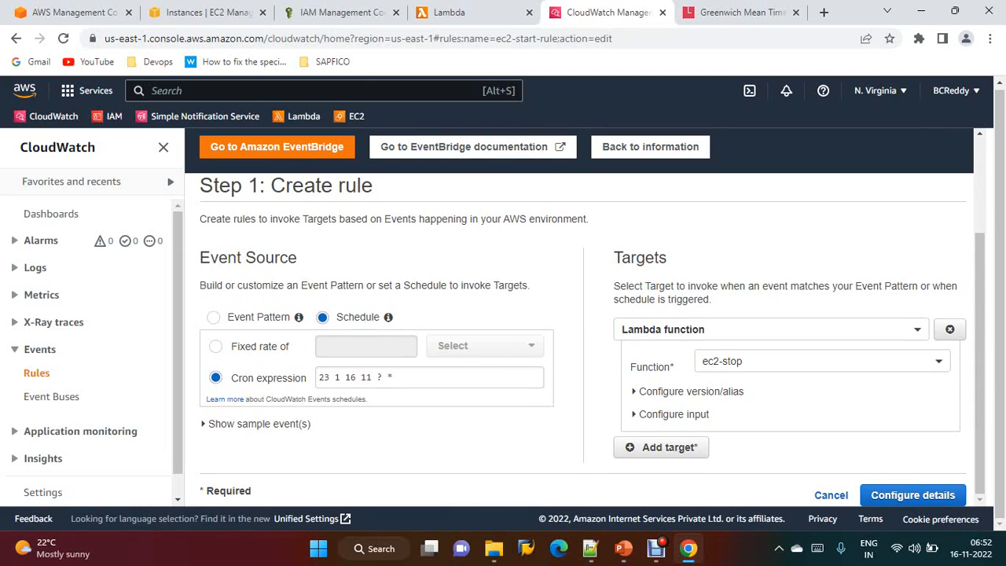
click(822, 361)
click(727, 401)
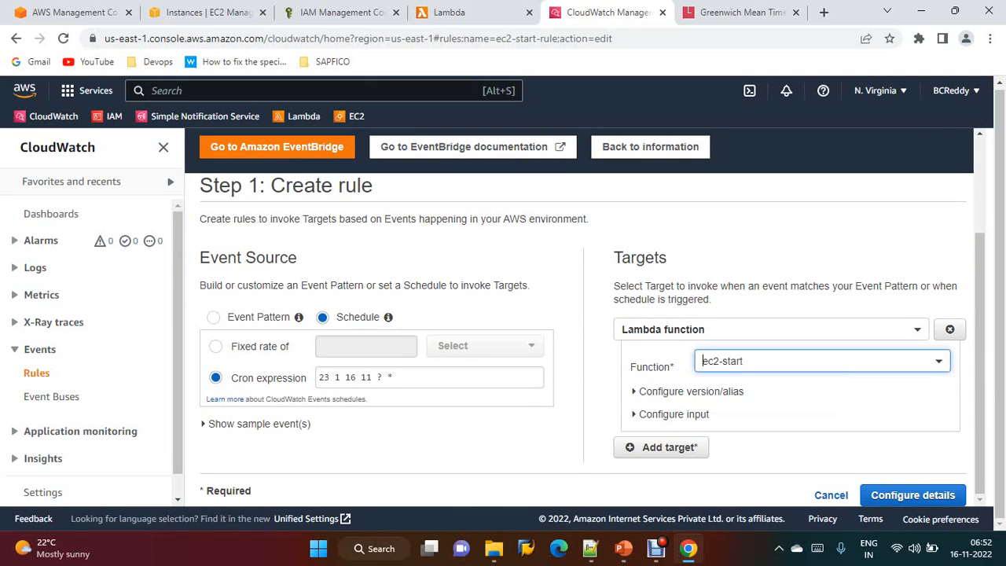
click(913, 495)
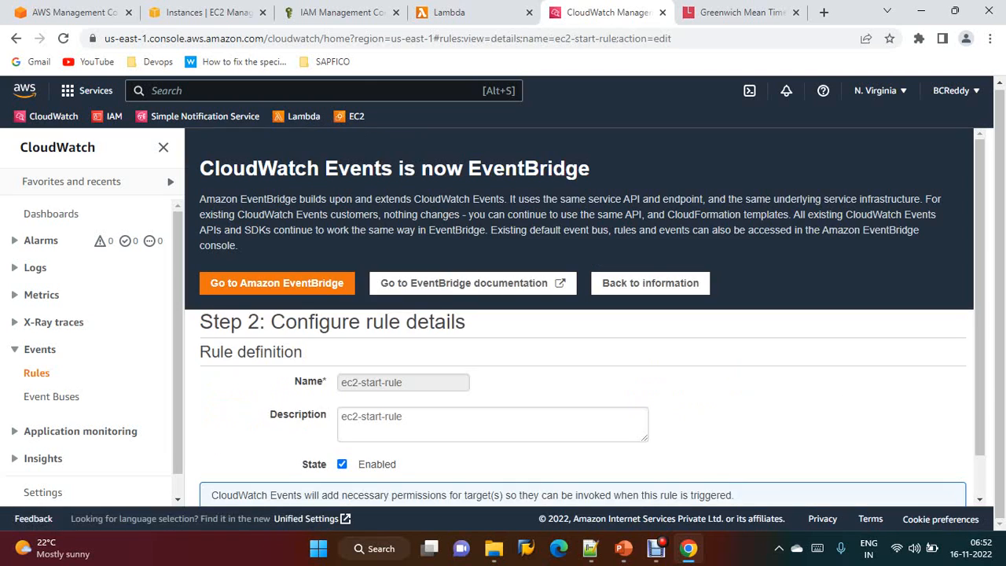
scroll(912, 472, down, 1)
click(926, 495)
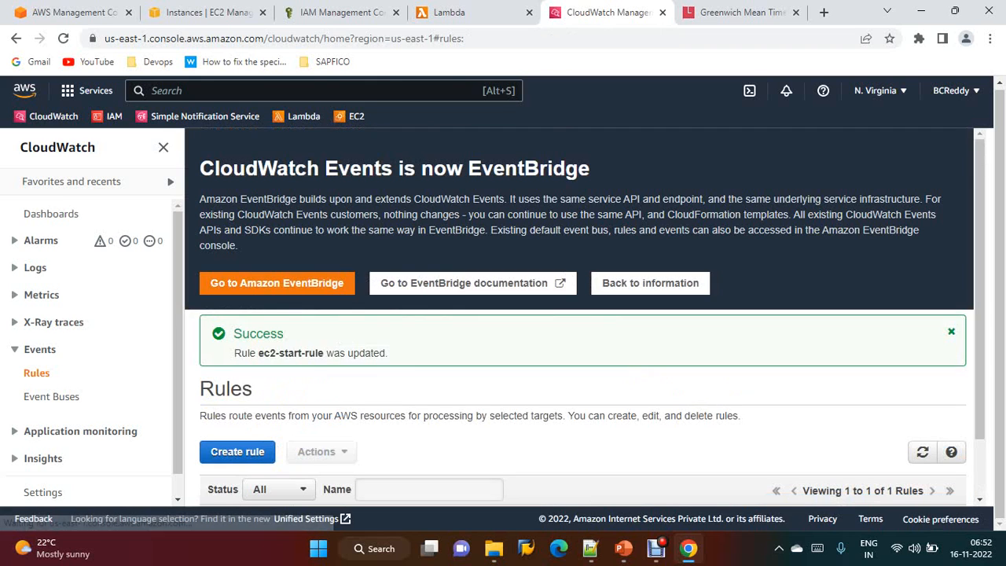
Refresh the EC2 instances list and check the current GMT time
scroll(581, 314, down, 1)
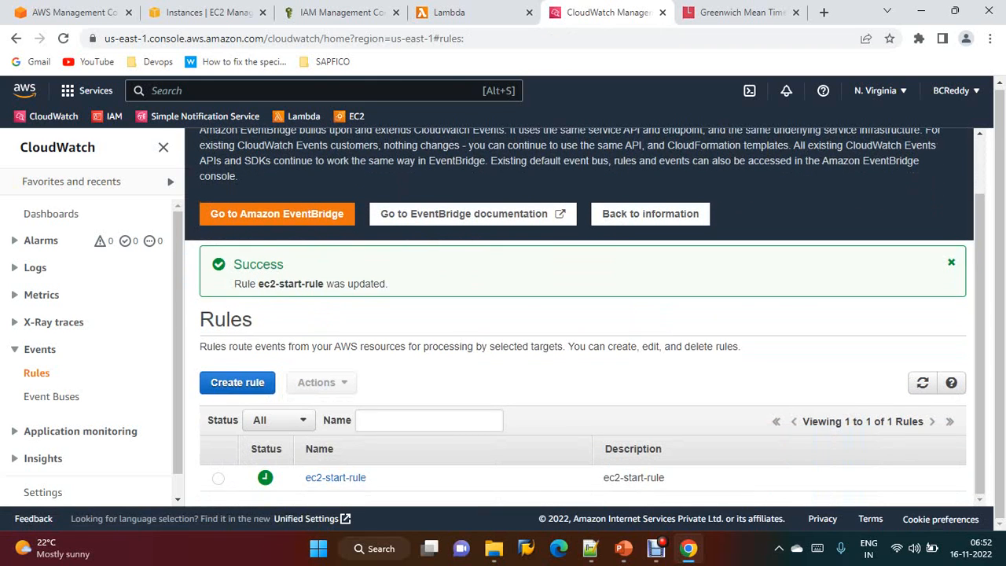
click(208, 11)
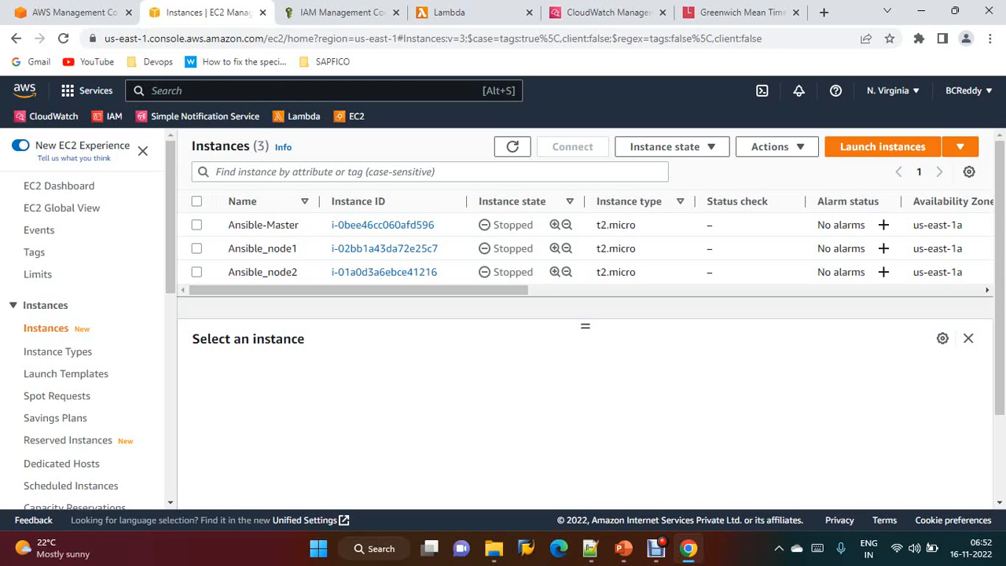
click(513, 146)
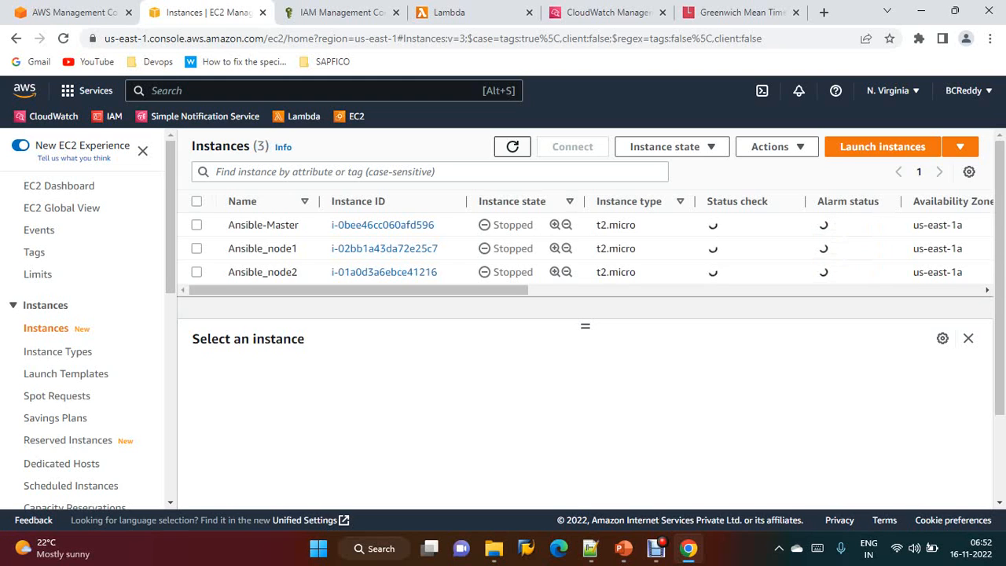
click(743, 12)
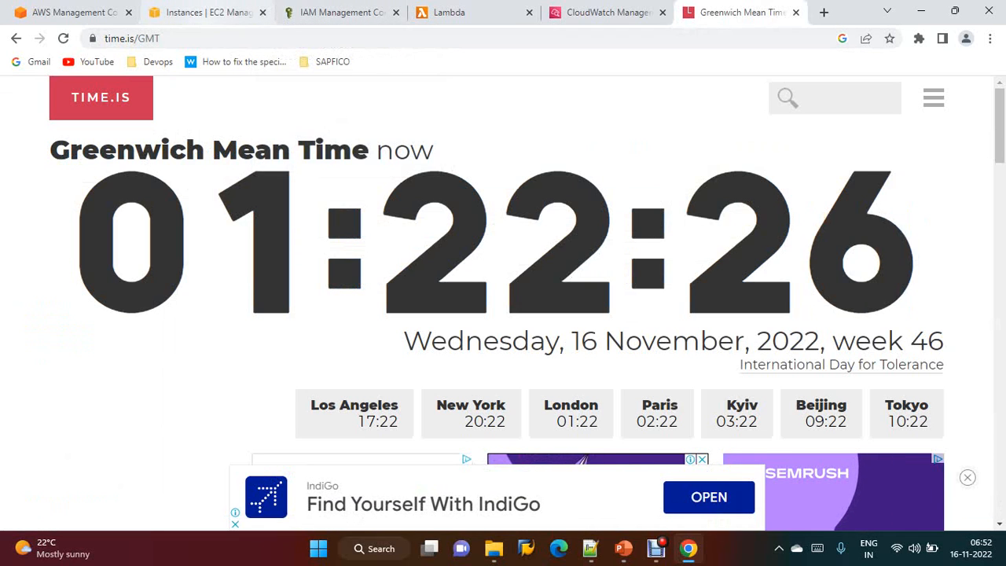
Open a new browser tab showing the time.is page for UCT
click(208, 12)
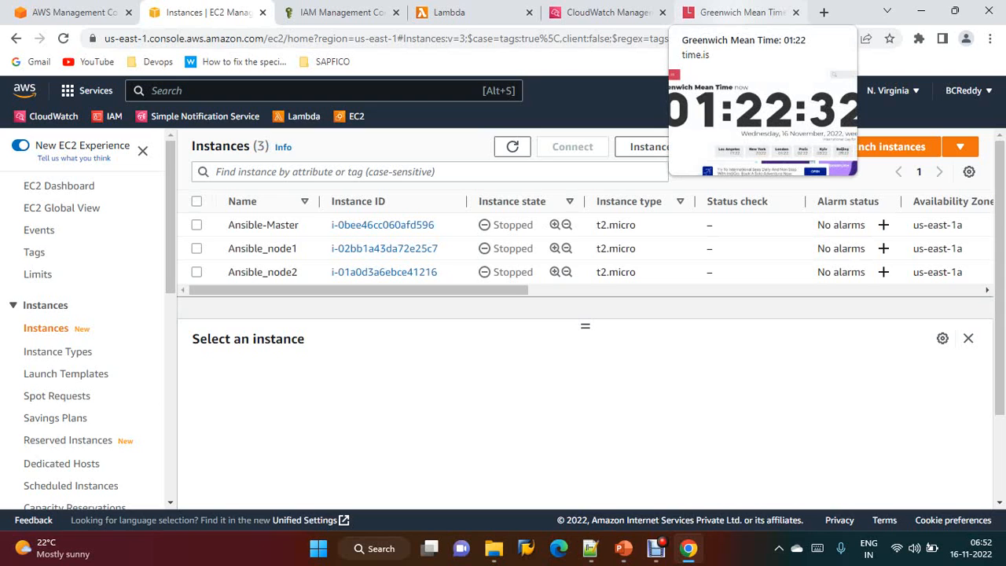
click(738, 12)
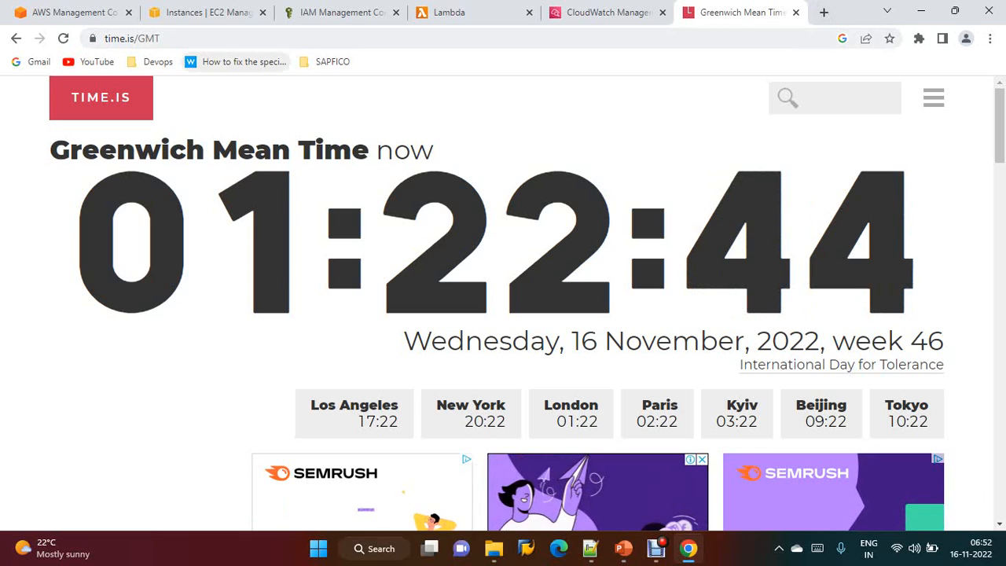
key(ctrl+l)
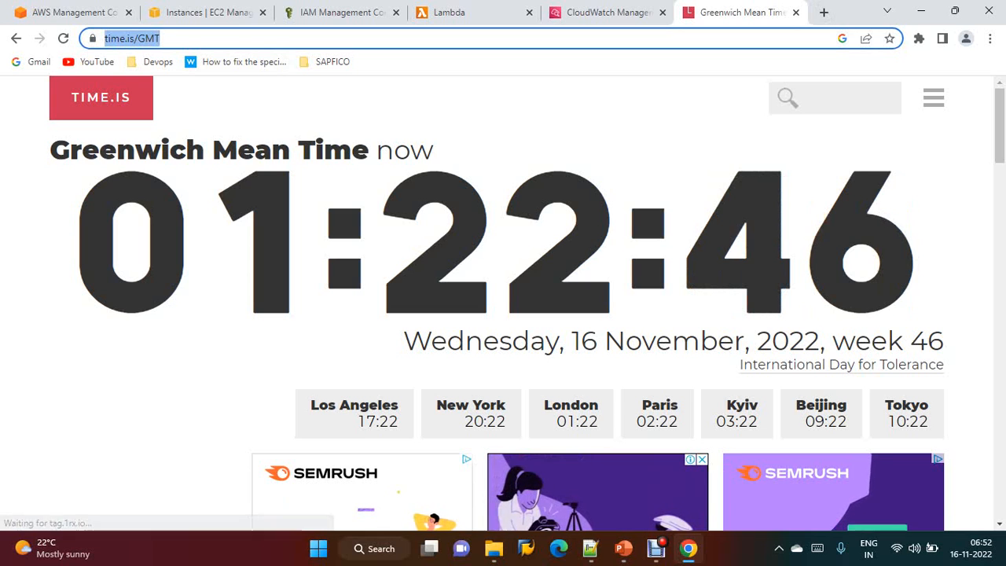
key(ctrl+c)
key(ctrl+t)
key(ctrl+v)
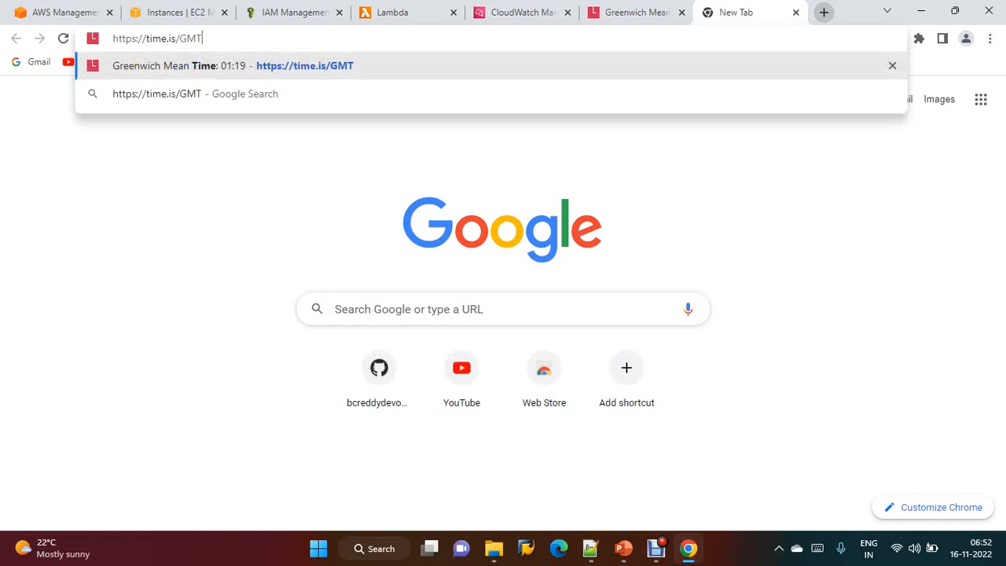
key(BackSpace)
key(BackSpace)
key(BackSpace)
text(U)
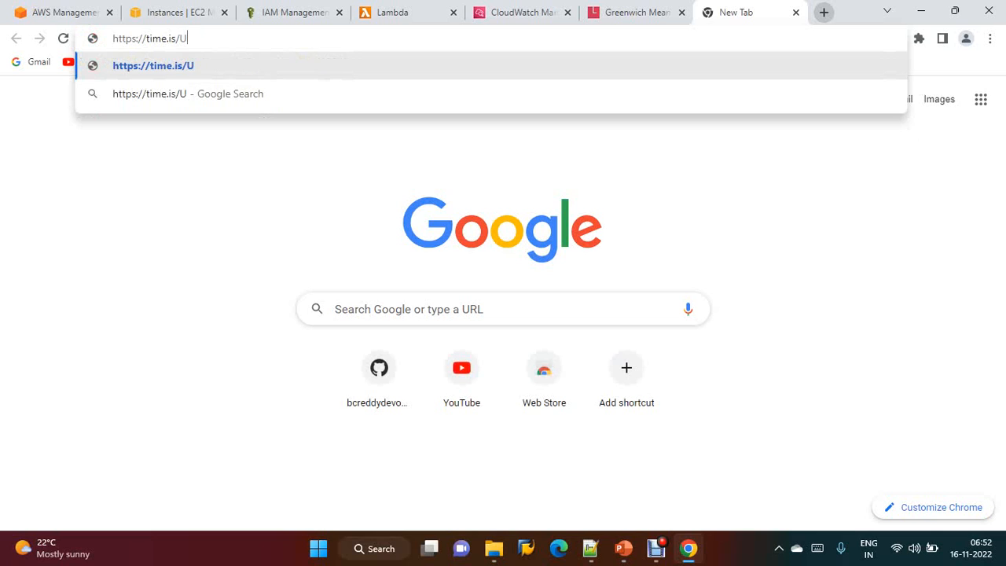
text(CY)
key(BackSpace)
text(T)
key(Return)
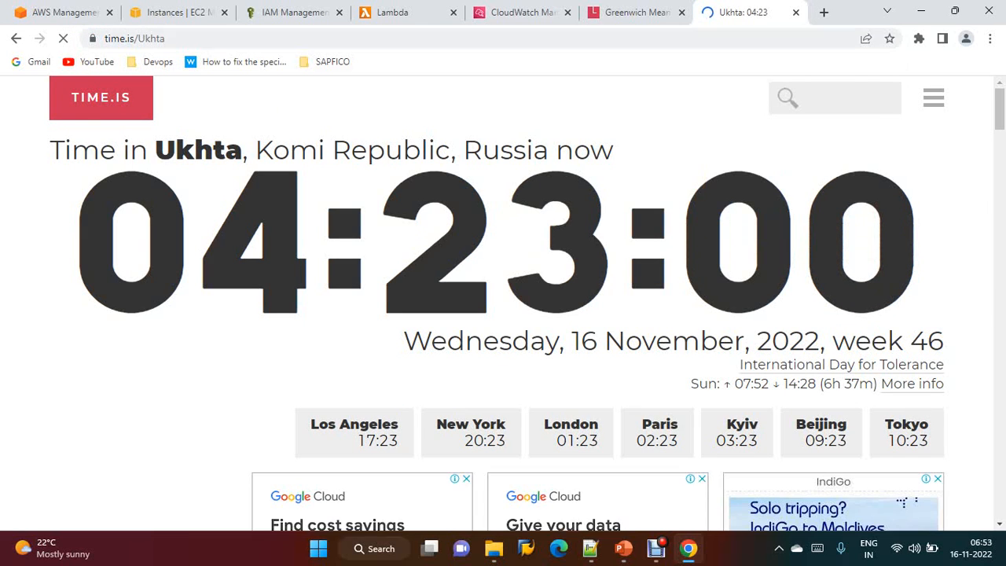
Search the web for the current UTC time and open the time.is UTC page
key(ctrl+l)
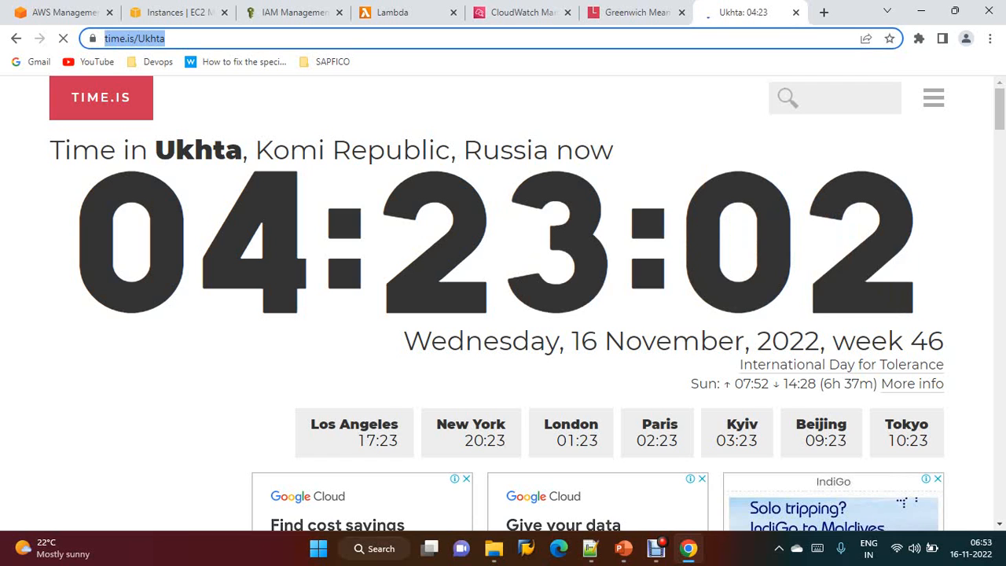
text(uct n)
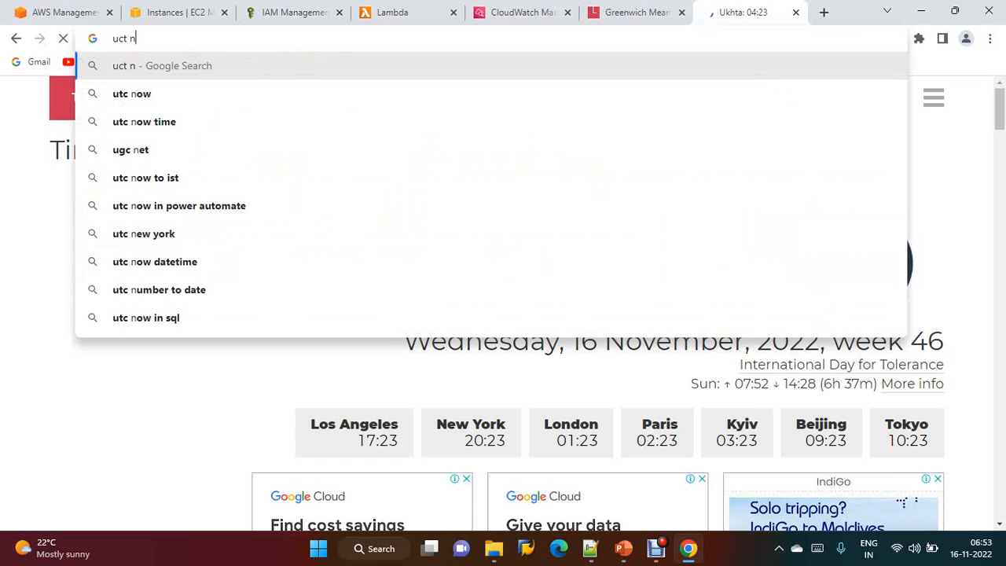
key(Down)
key(Down)
key(Return)
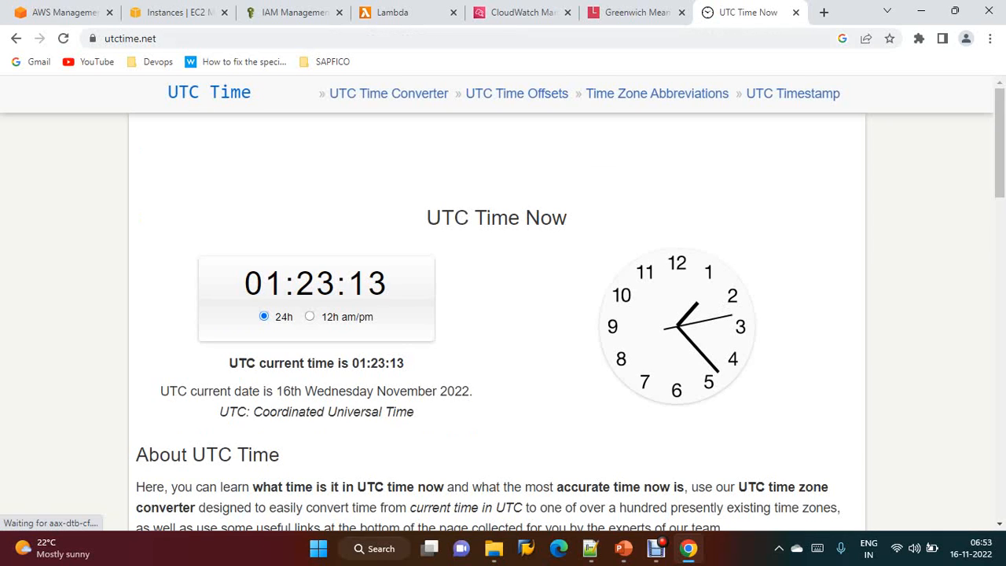
click(16, 39)
scroll(497, 314, down, 3)
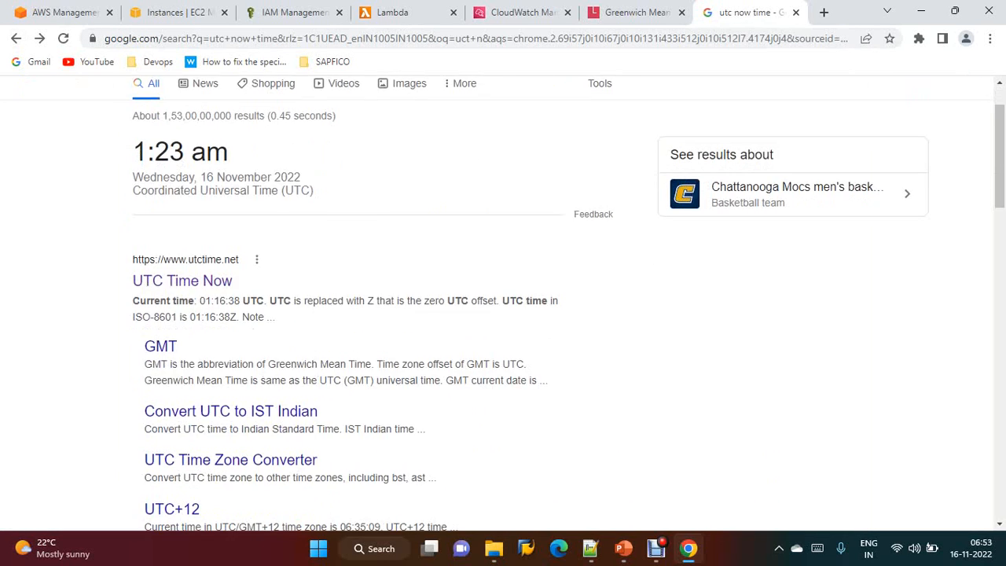
scroll(192, 229, down, 5)
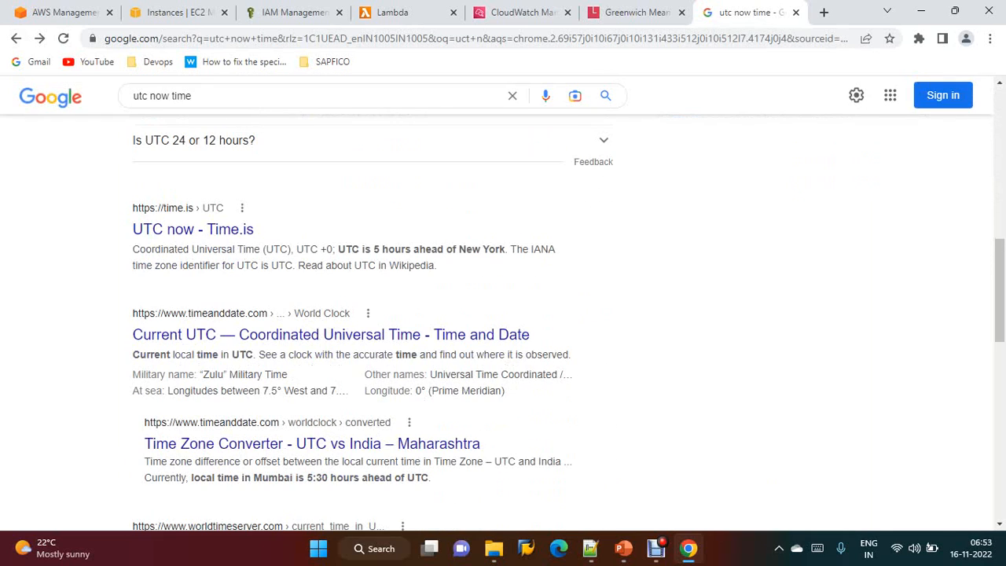
click(192, 229)
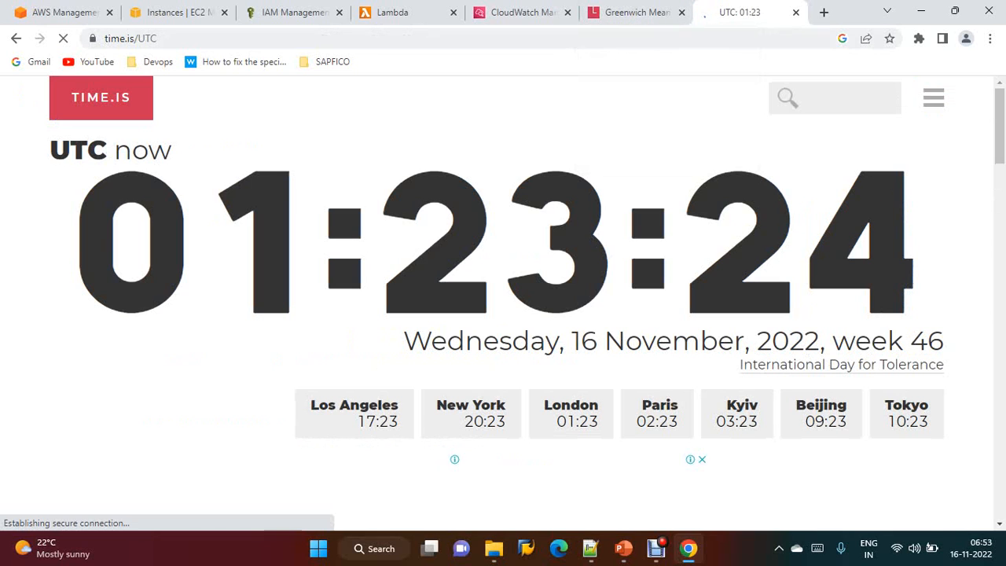
Refresh the EC2 instances list repeatedly to watch the instances' state change
click(179, 12)
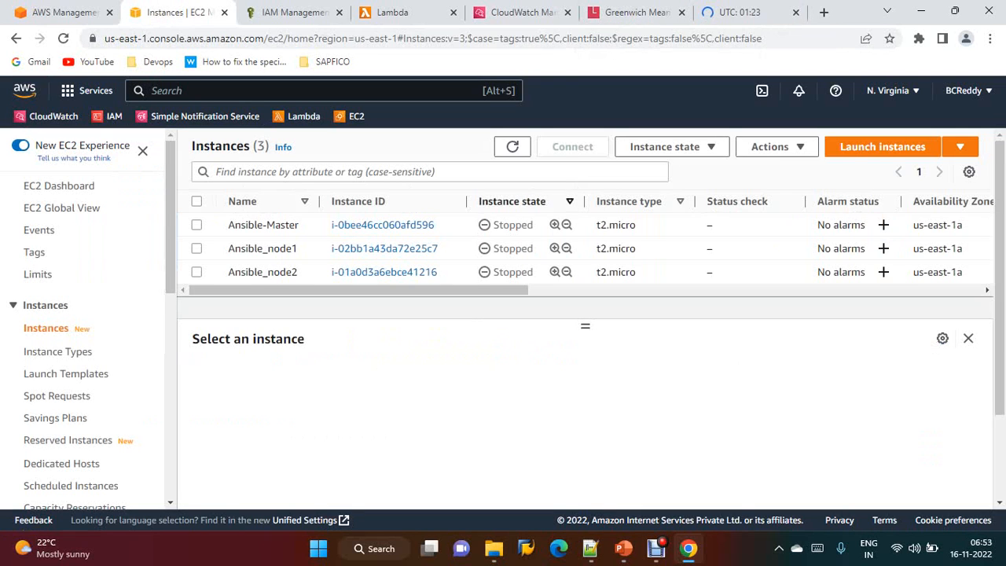
click(512, 146)
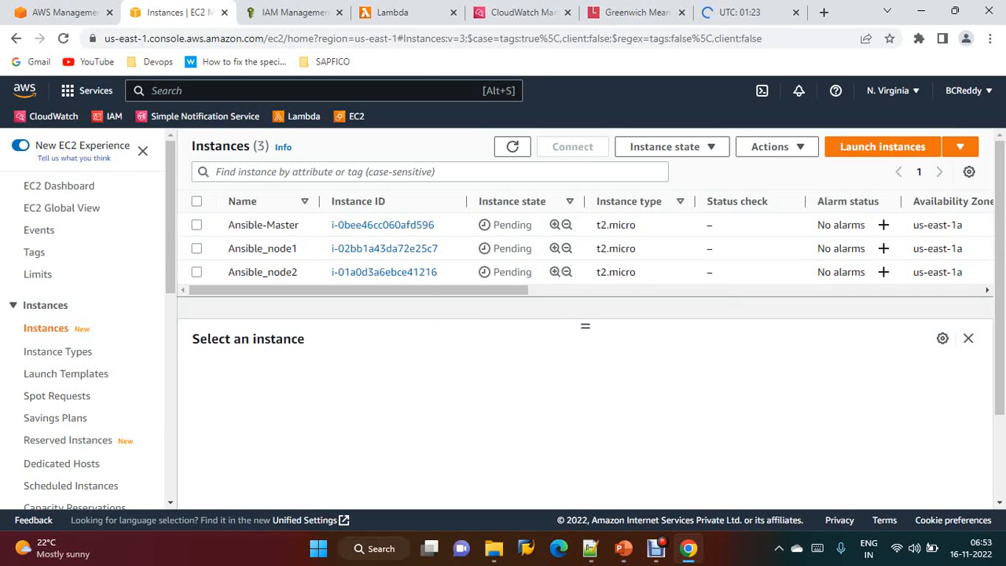
click(512, 147)
click(512, 147)
click(513, 147)
click(512, 147)
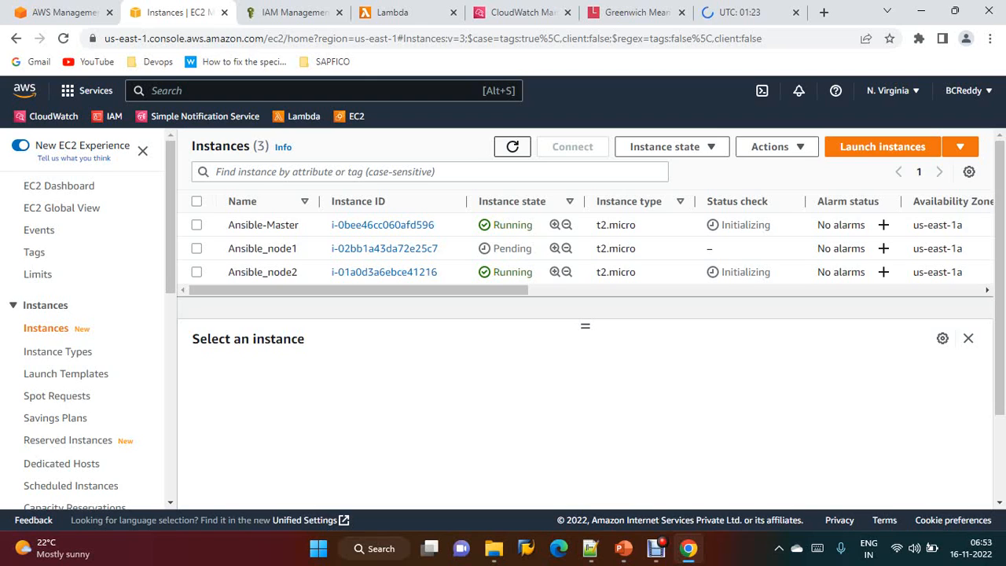
click(513, 147)
click(512, 147)
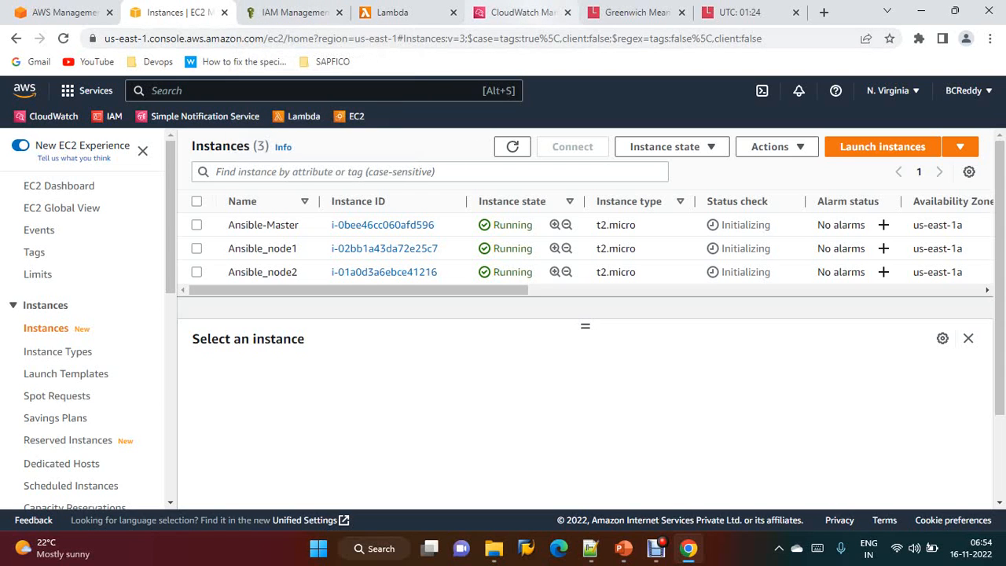
click(523, 12)
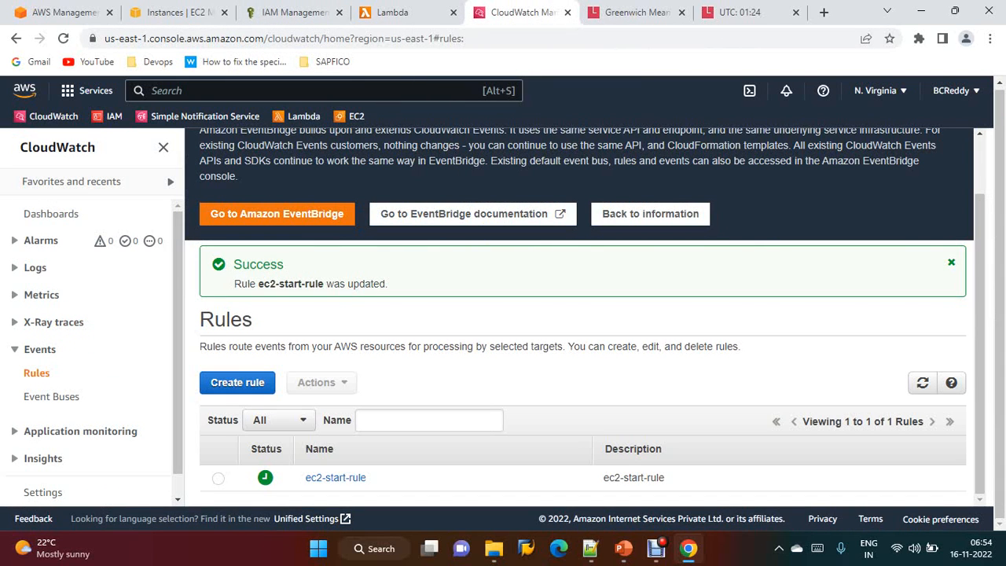
click(238, 382)
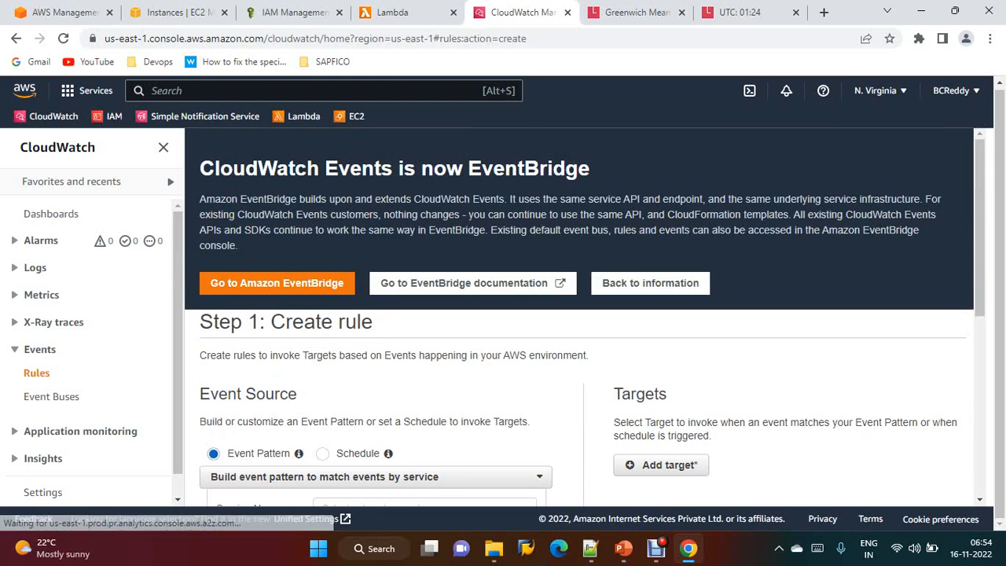
scroll(585, 335, down, 2)
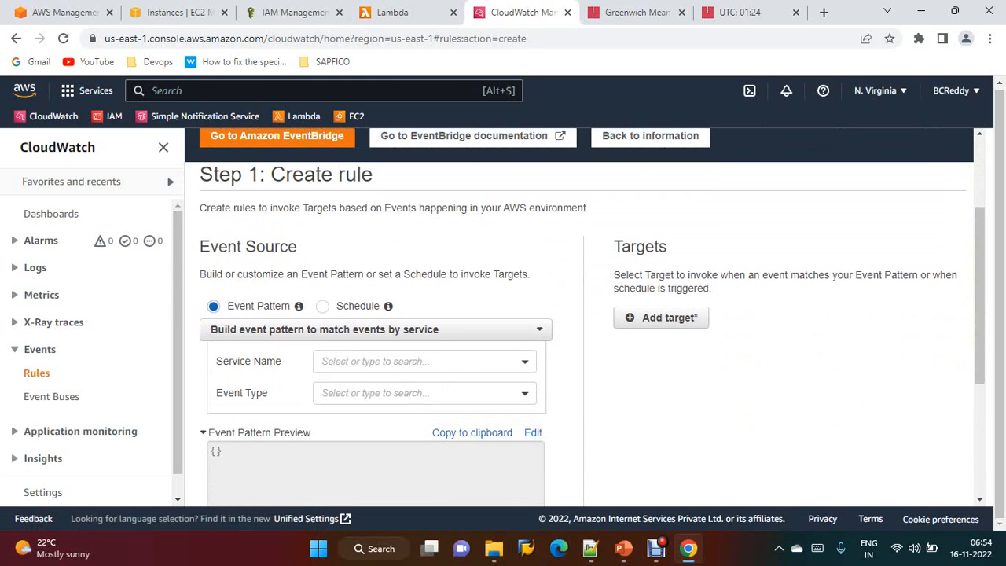
click(323, 307)
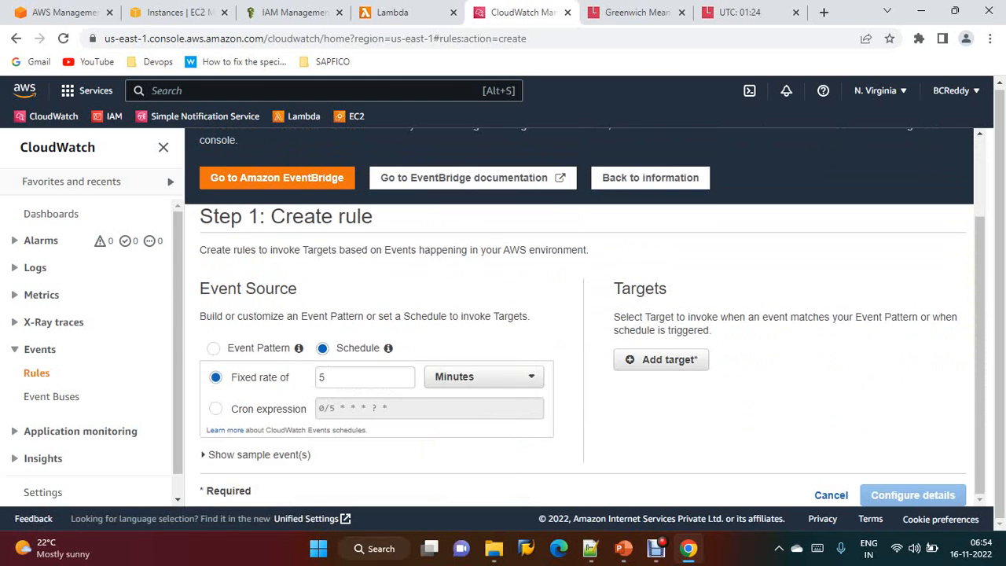
click(214, 348)
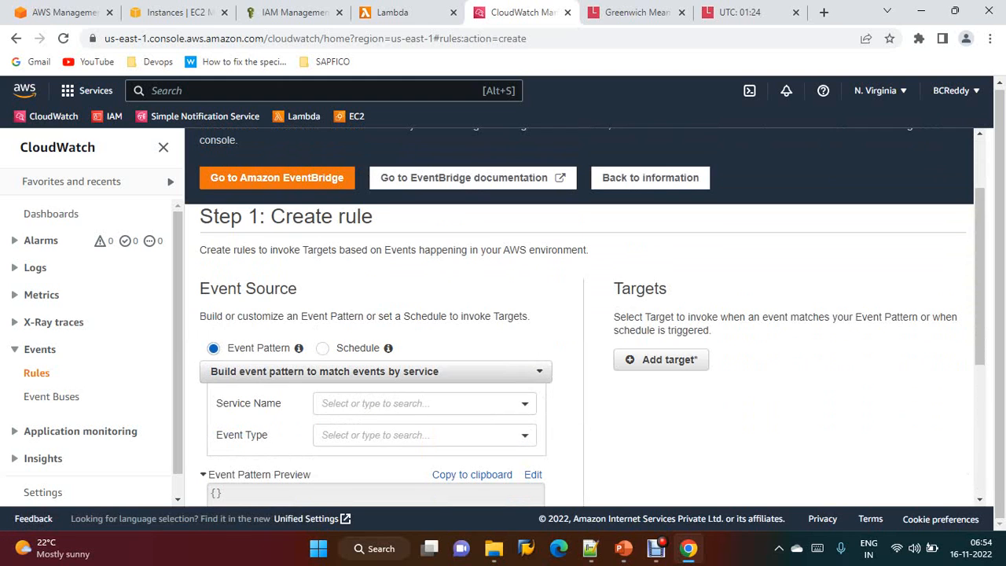
scroll(584, 314, down, 3)
scroll(583, 315, down, 1)
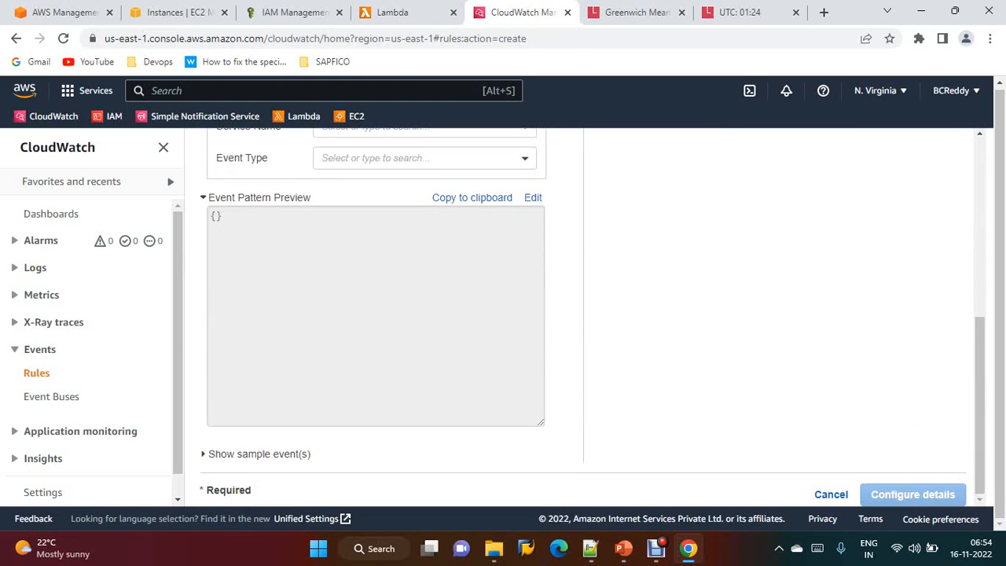
click(831, 494)
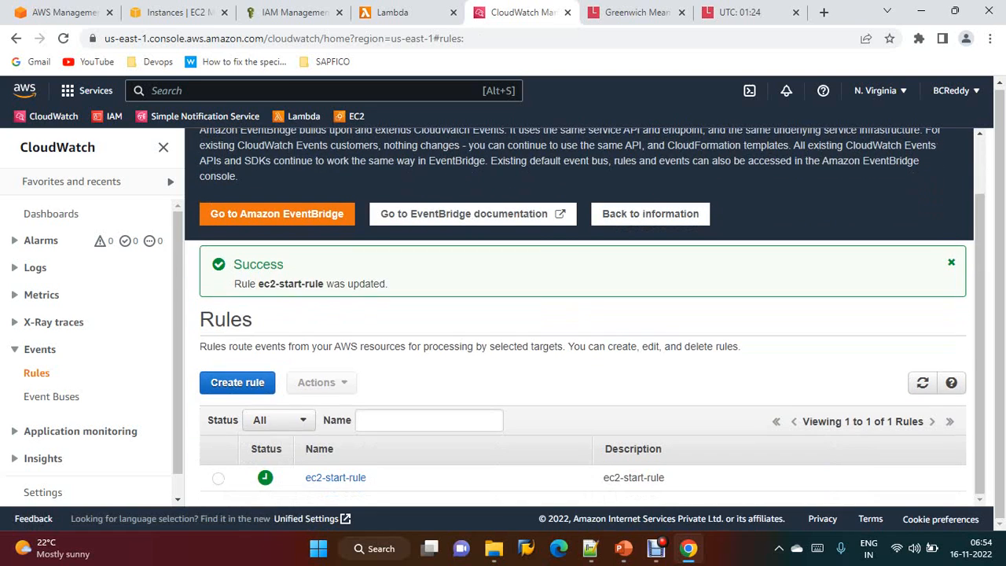
Open ec2-start-rule and copy its schedule's cron expression
click(336, 477)
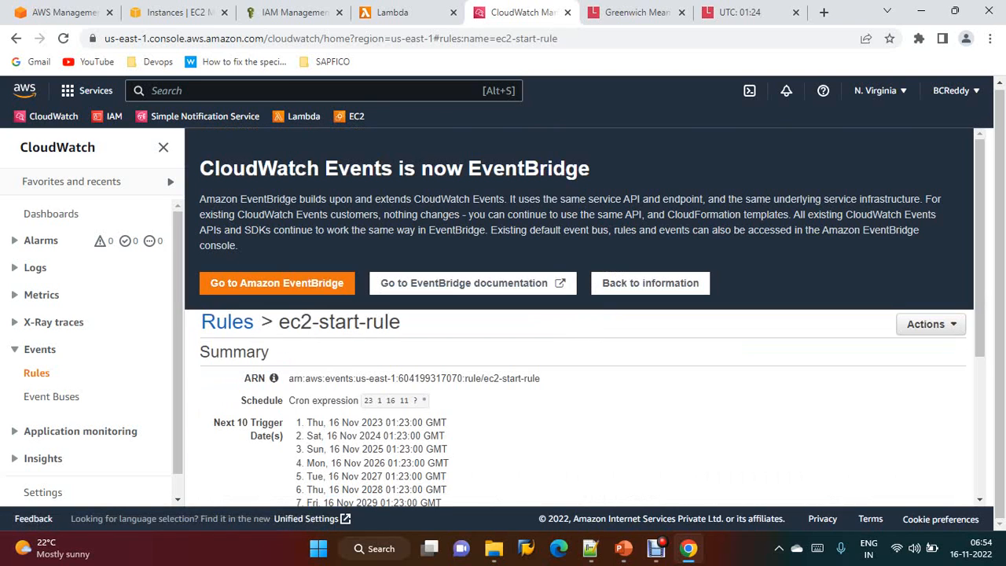
drag(427, 400, 363, 399)
key(ctrl+c)
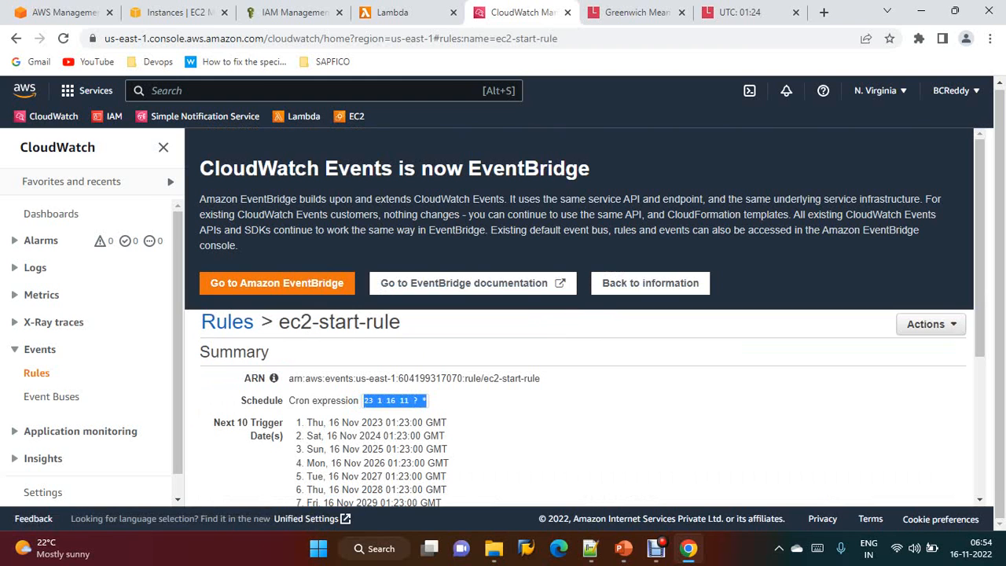
click(740, 12)
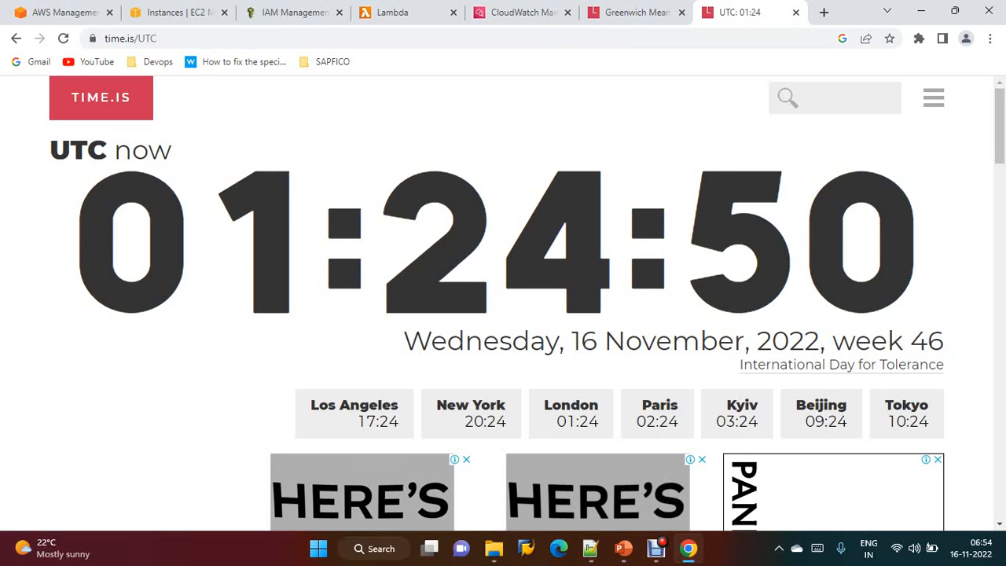
click(292, 13)
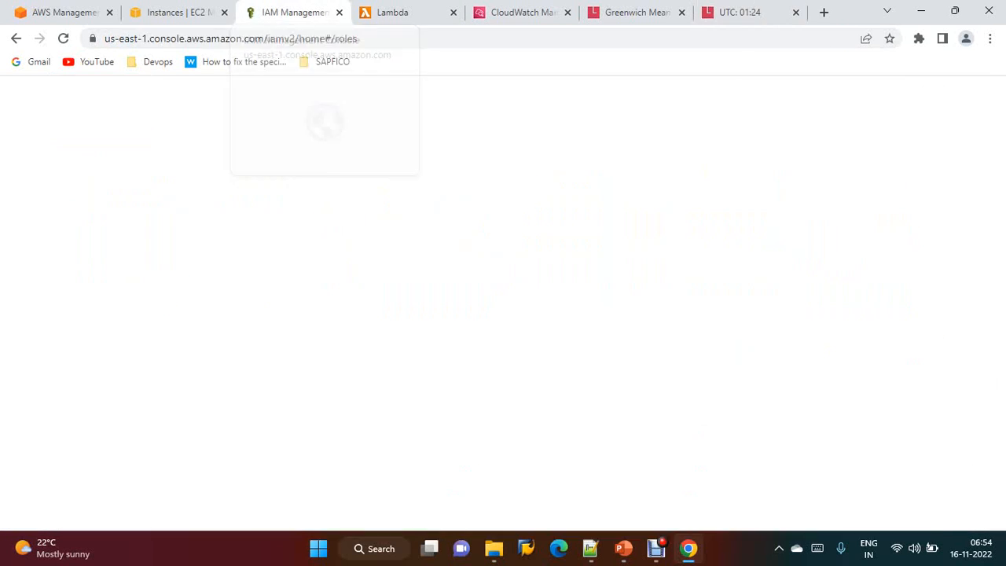
click(185, 12)
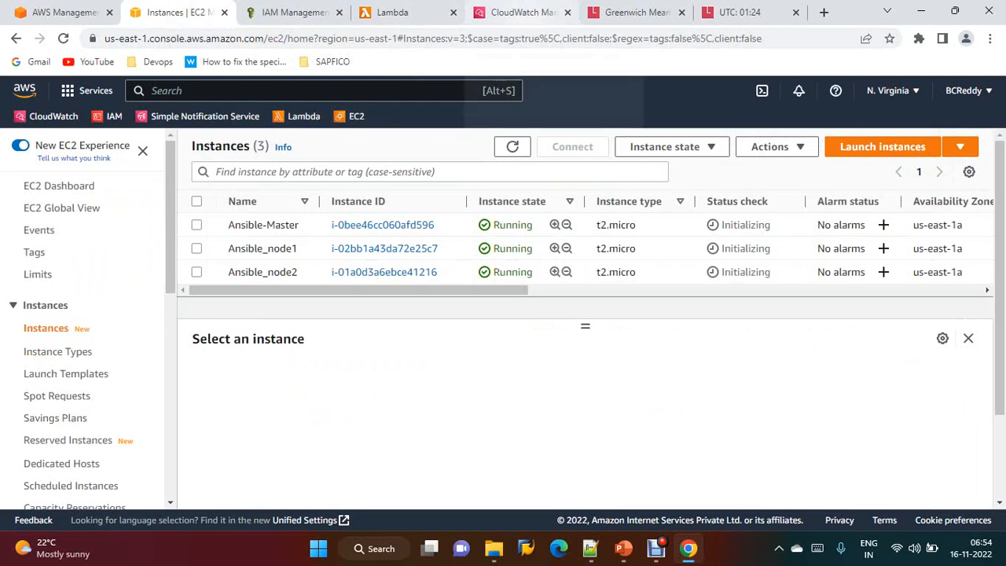
click(519, 12)
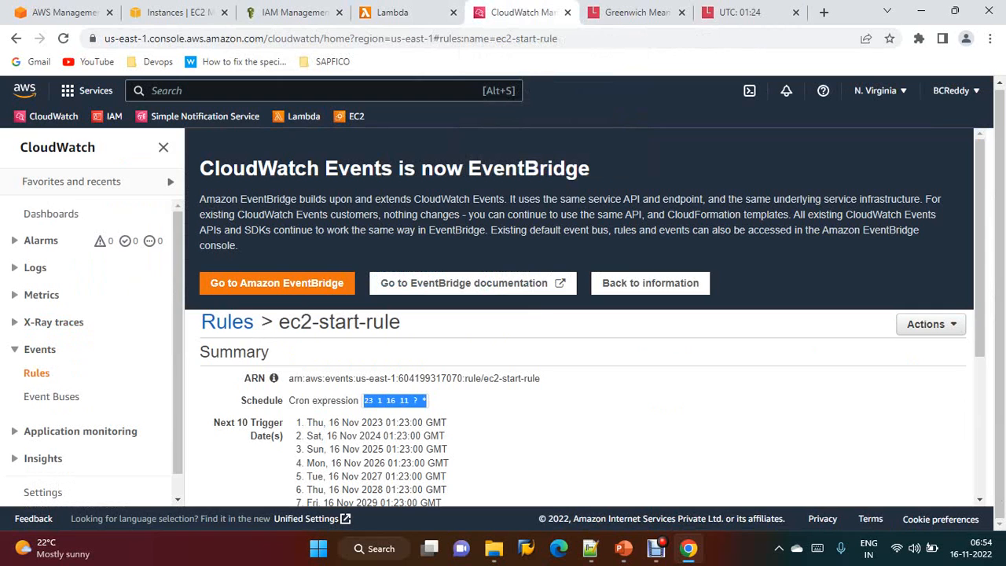
Start a new scheduled rule and set its cron expression to 27 1 16 11 ? *
click(226, 322)
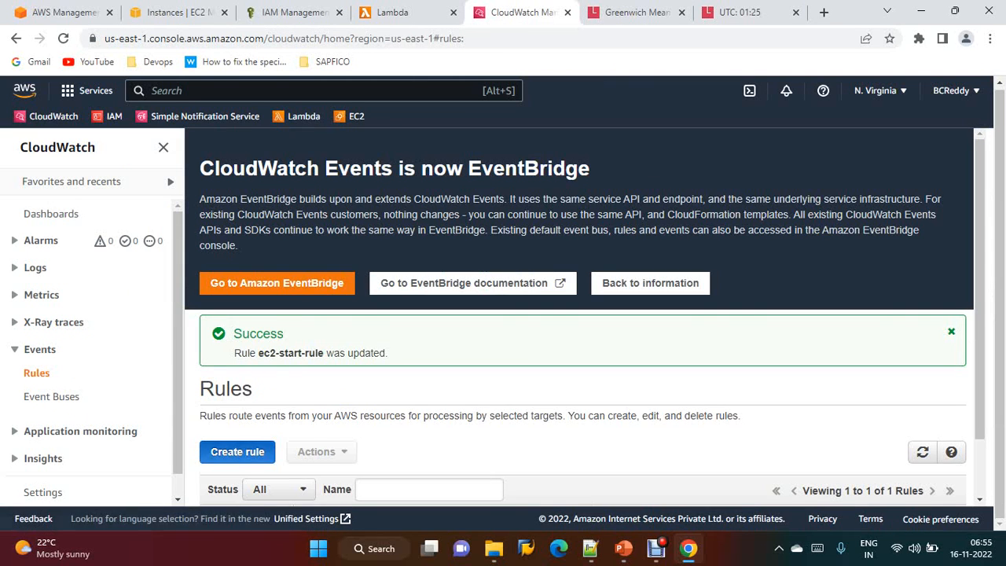
click(236, 452)
scroll(586, 314, down, 3)
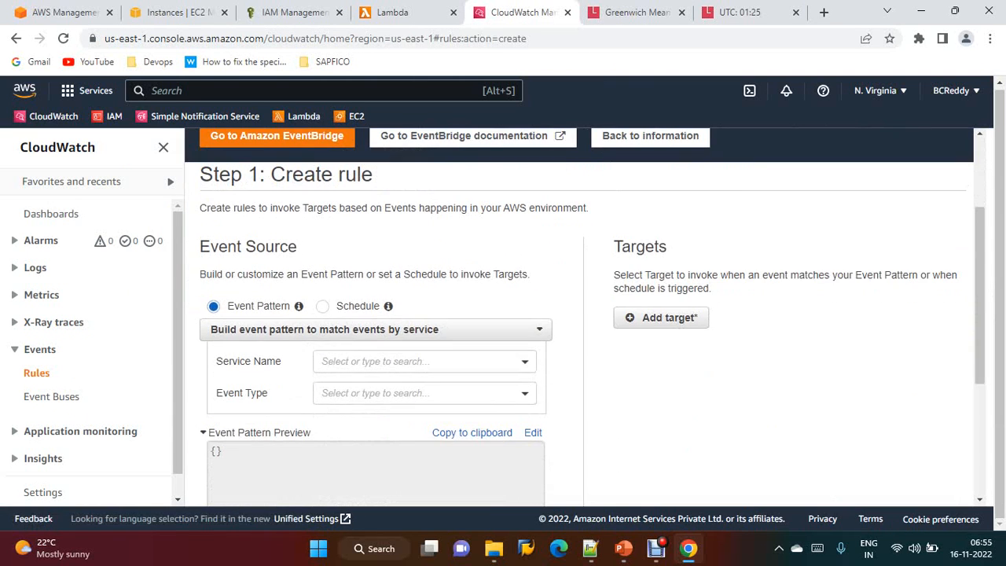
click(358, 306)
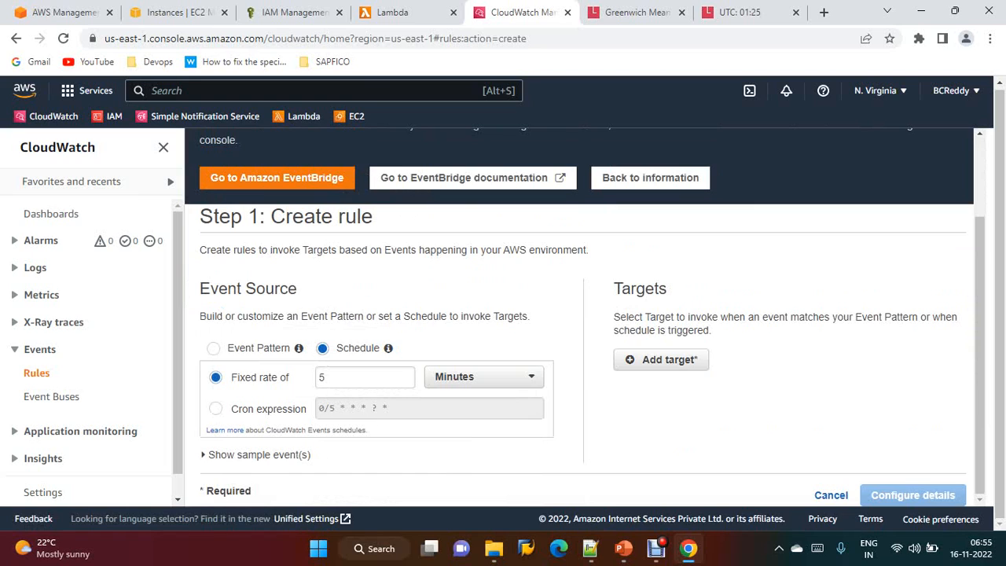
click(216, 409)
click(320, 408)
key(ctrl+a)
key(ctrl+v)
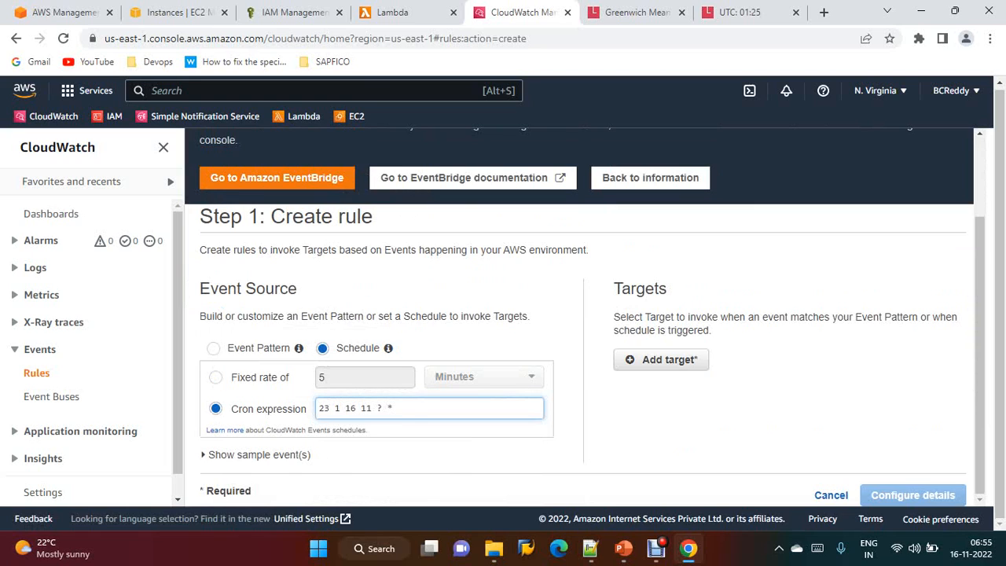
click(329, 408)
key(BackSpace)
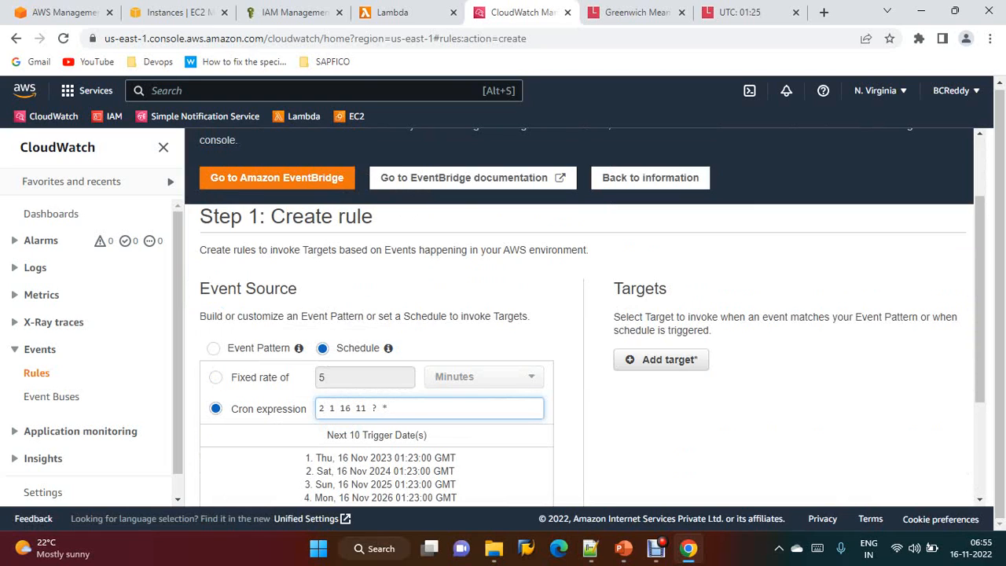
text(7)
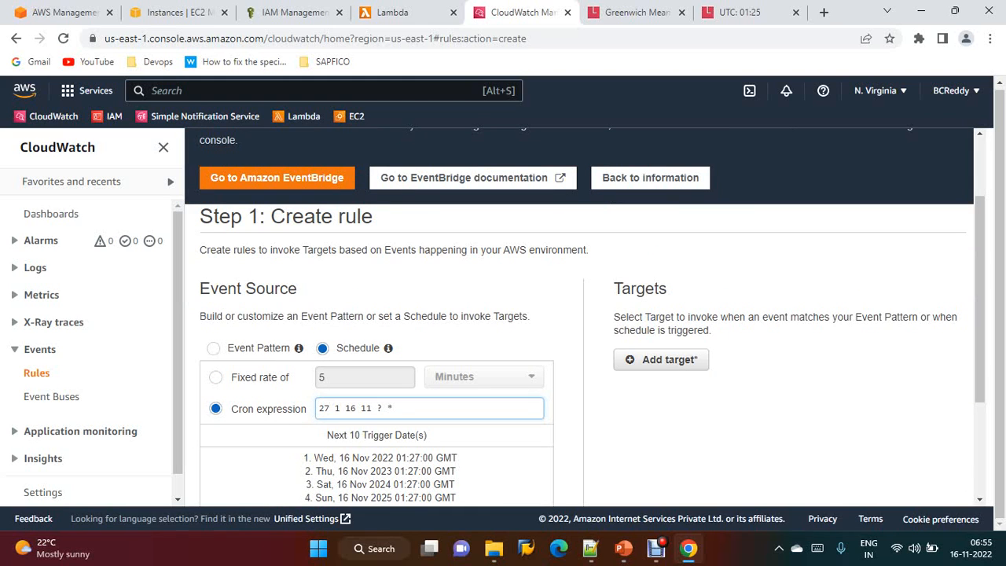
Add a Lambda function target for the rule and choose the ec2-stop function
scroll(585, 314, down, 1)
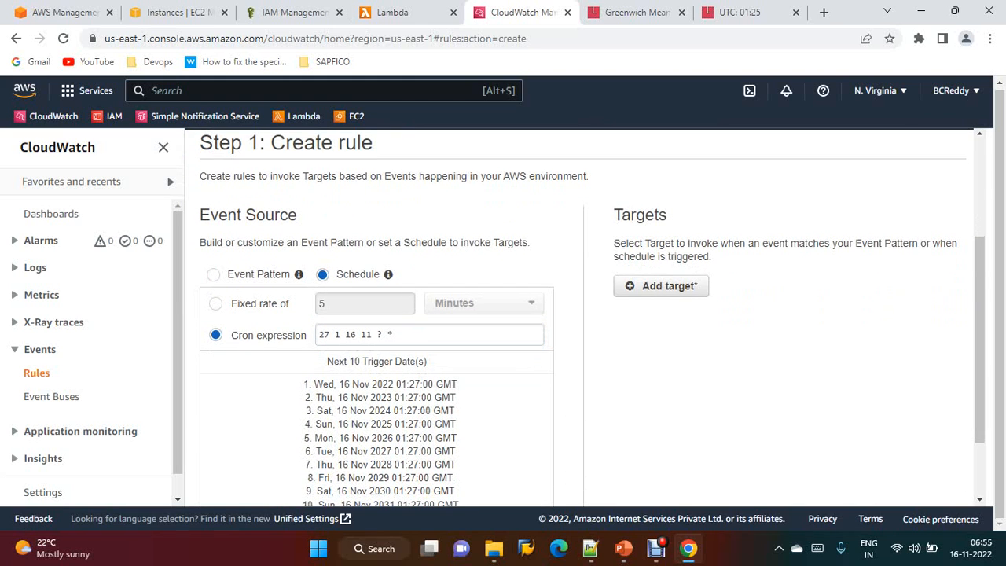
scroll(585, 315, down, 1)
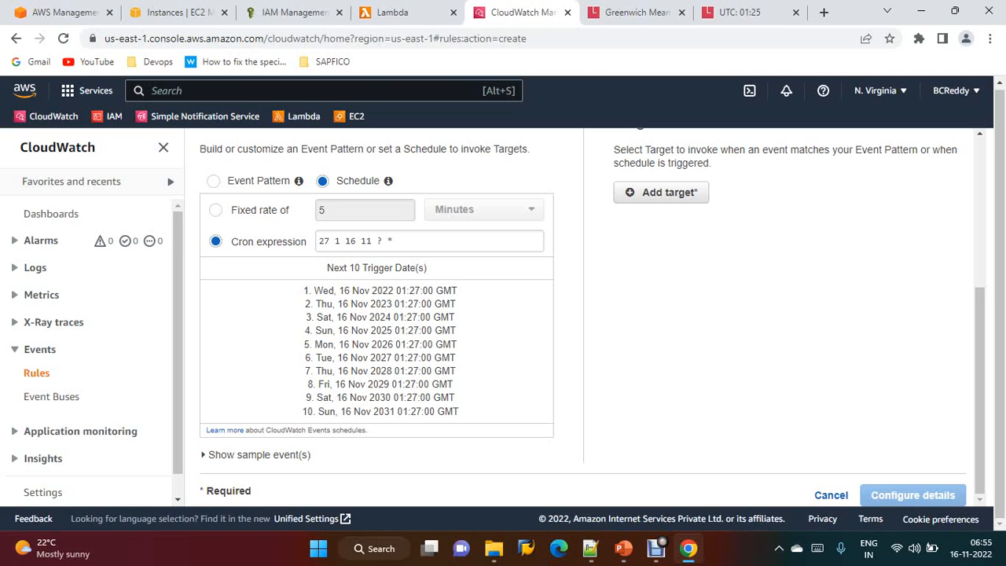
click(661, 191)
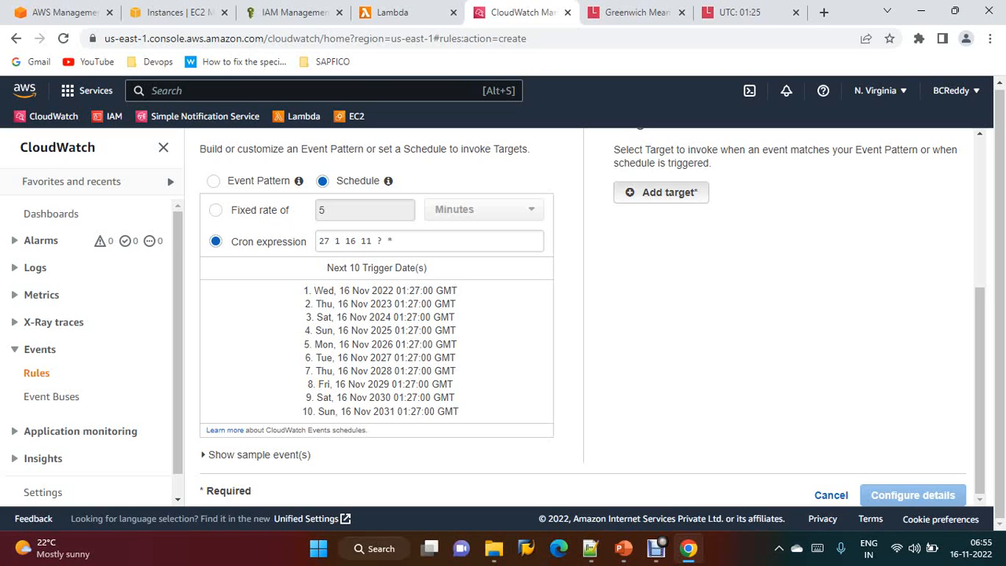
click(821, 225)
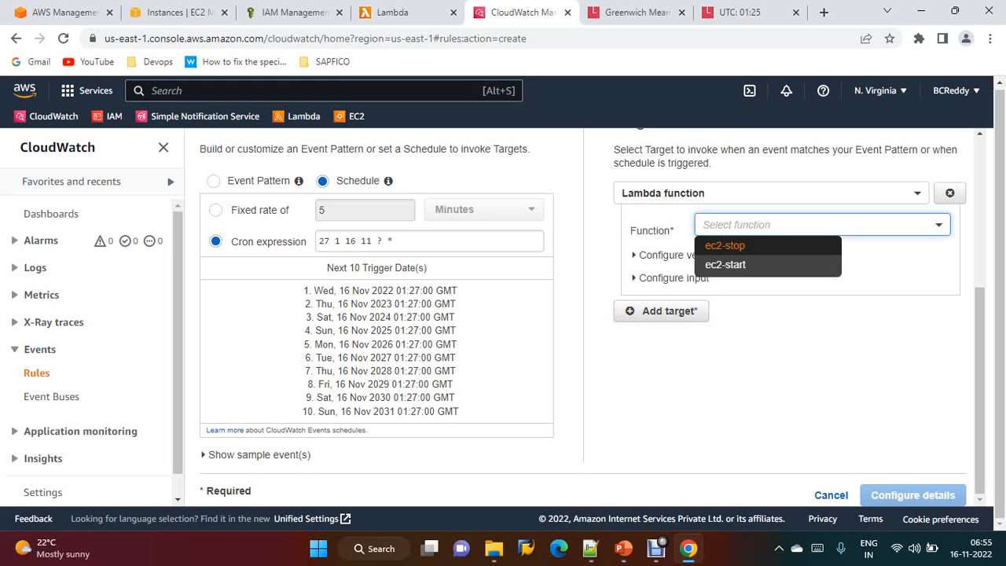
click(726, 245)
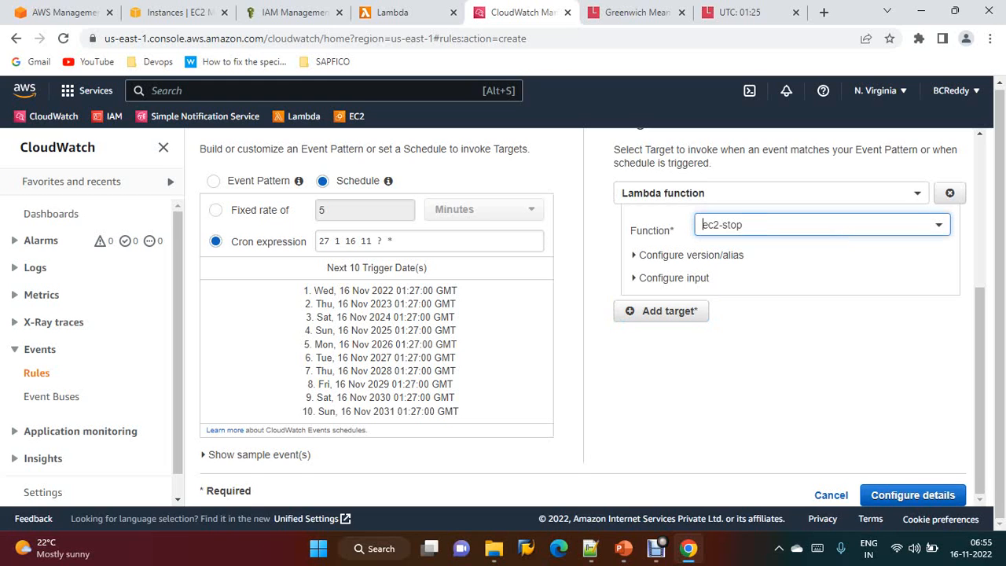
Configure the rule details with the name ec2stoprule and create the rule
click(912, 495)
click(403, 382)
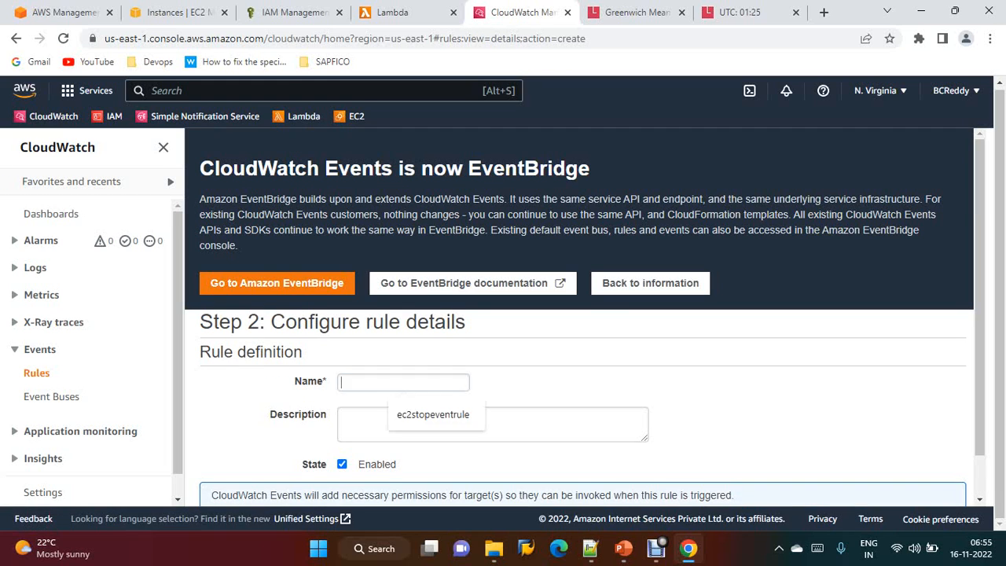
text(ec)
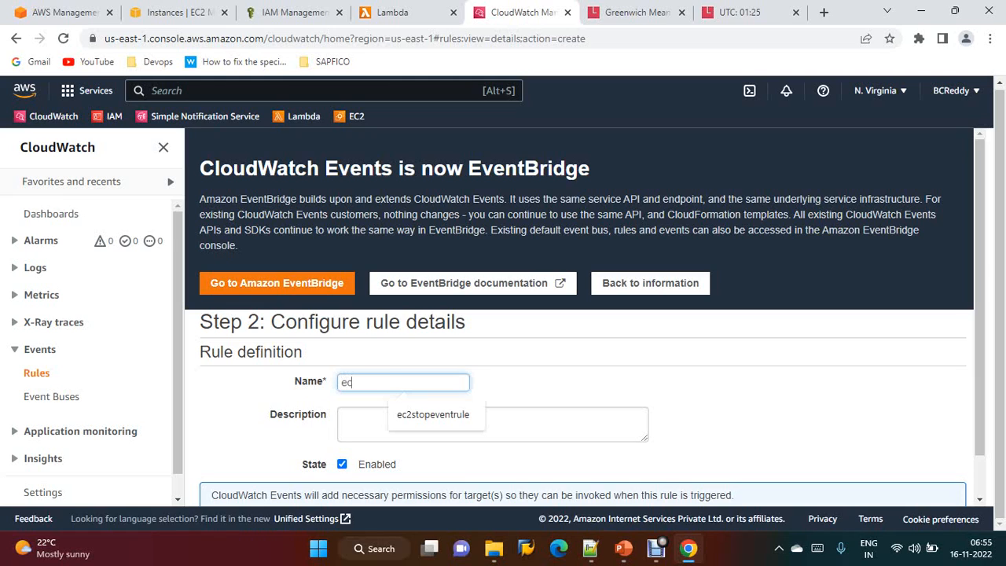
text(2stoprule)
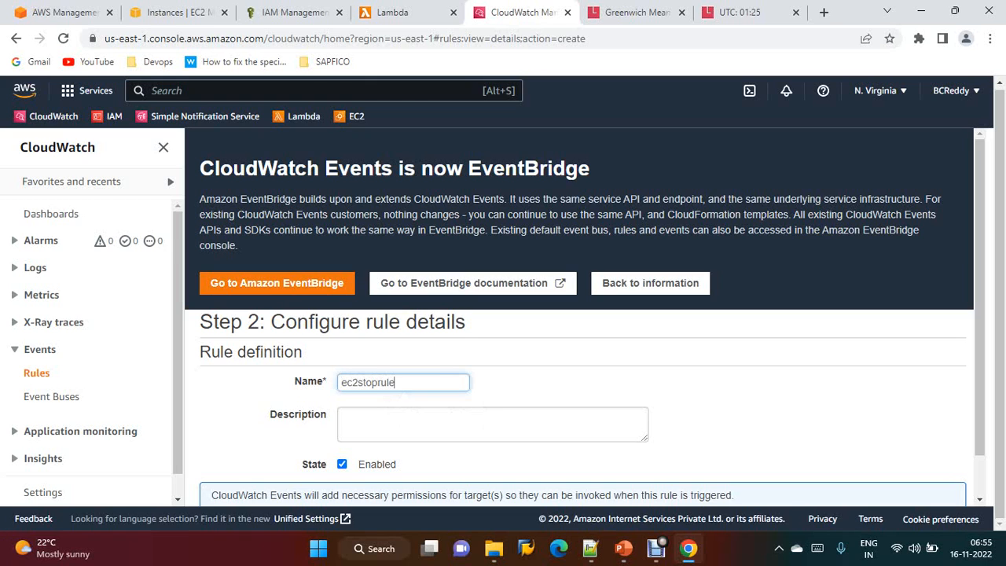
scroll(579, 321, down, 1)
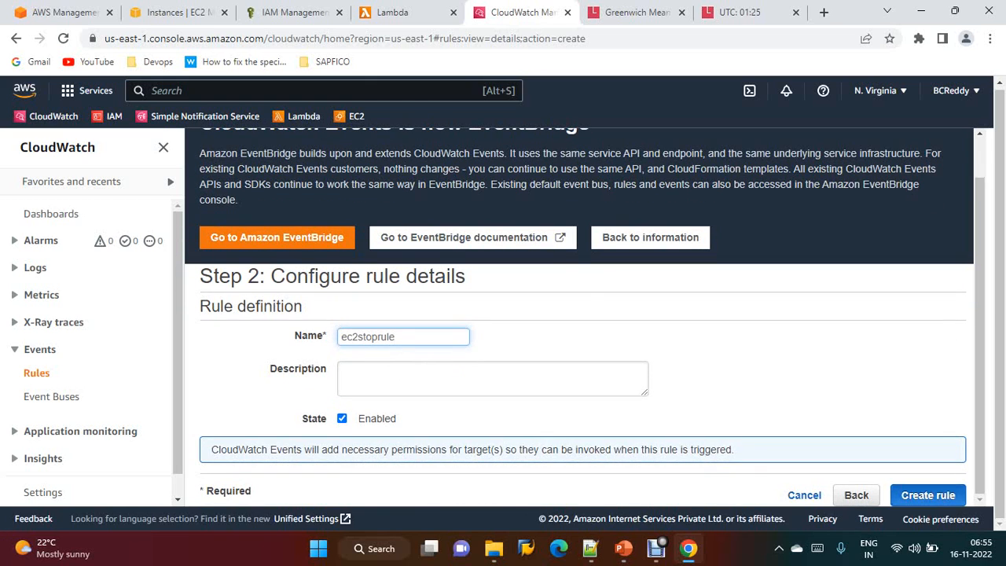
click(927, 494)
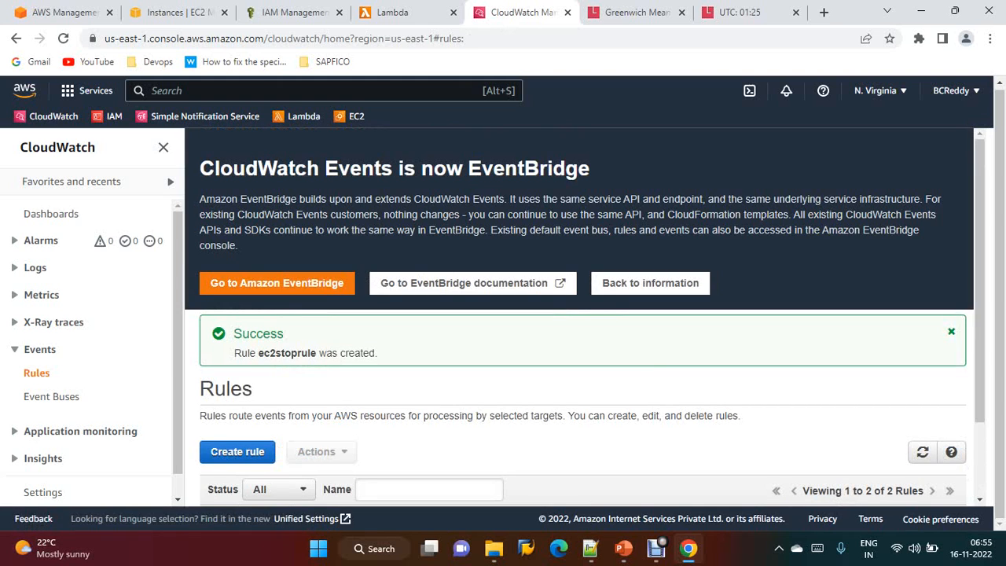
Check the current UTC time and refresh the EC2 instances list
click(739, 12)
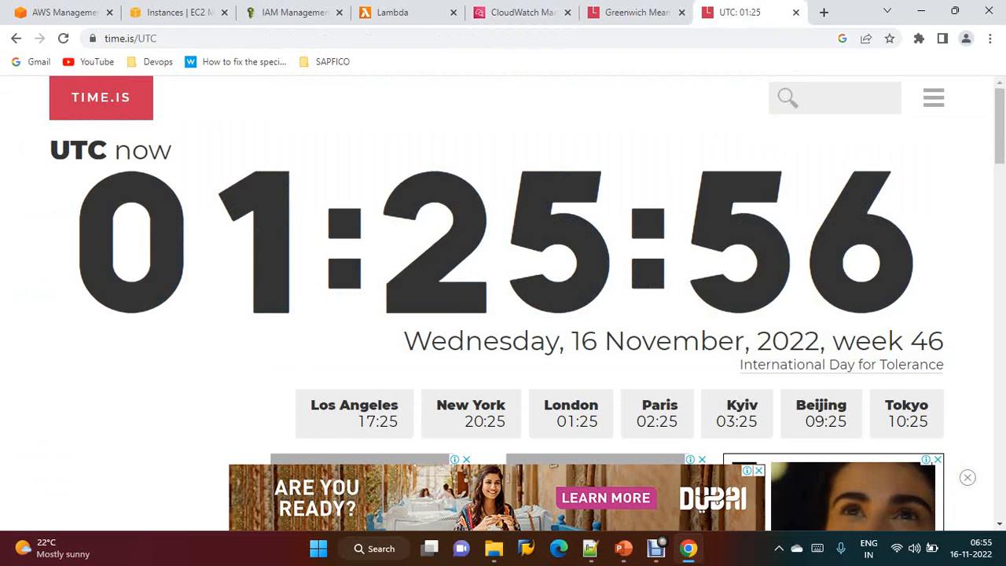
click(167, 12)
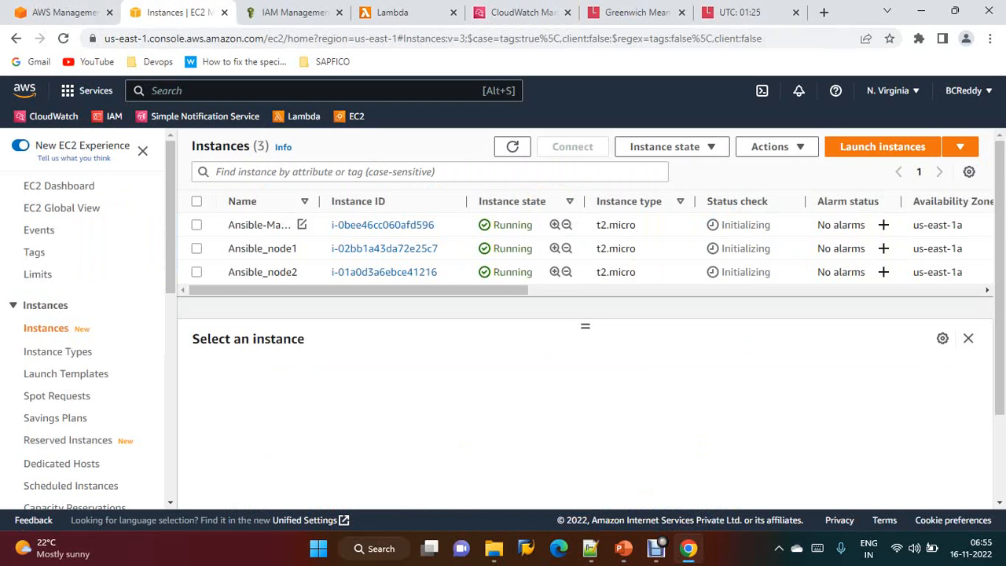
click(512, 147)
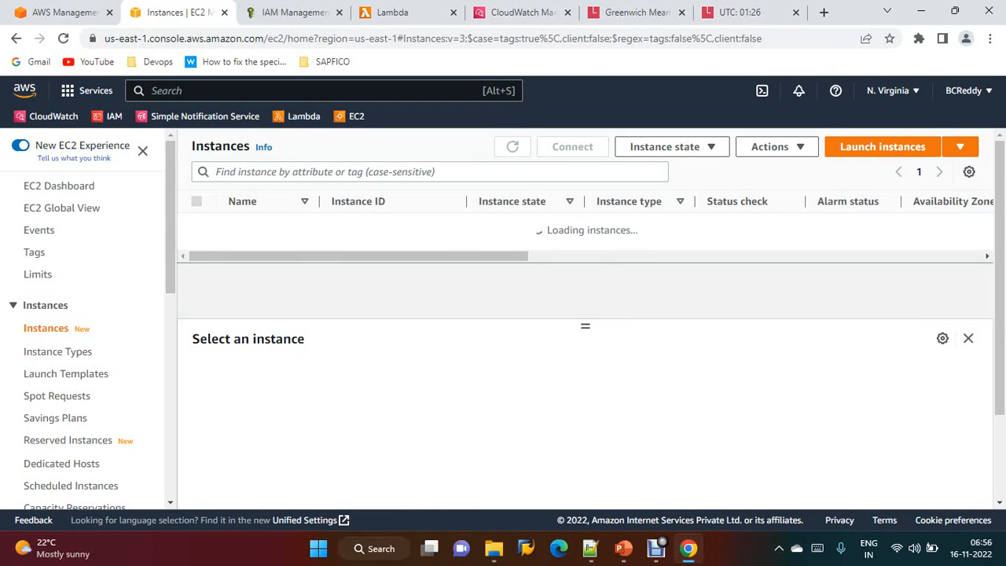
click(513, 147)
Switch to Notepad++ and select the weekday 5am cron expression 0 5 ? * MON-FRI *
click(590, 547)
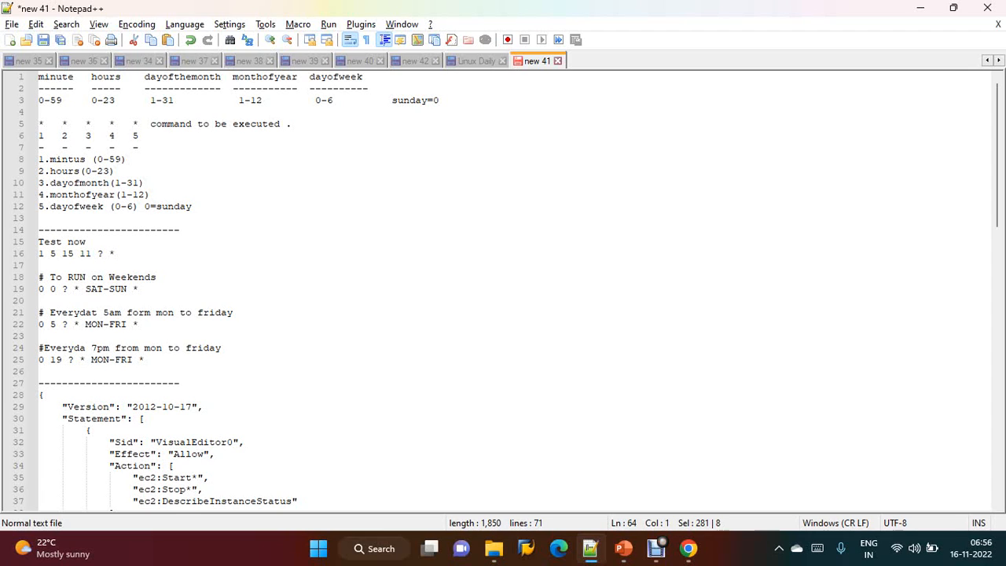
drag(39, 324, 139, 324)
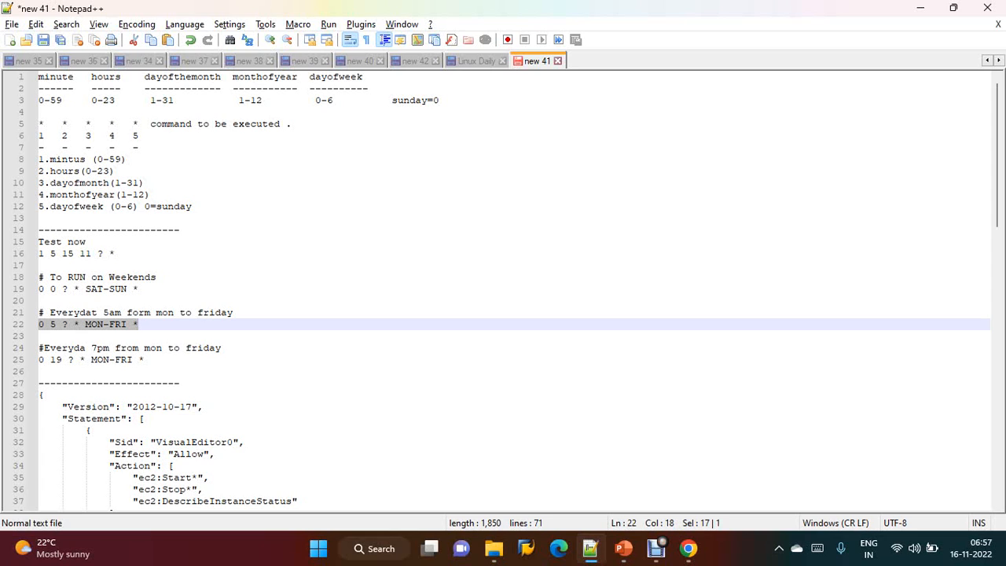
Return to the browser, compare the UTC clock, and refresh the EC2 instances list several times
mouse_move(688, 548)
click(623, 467)
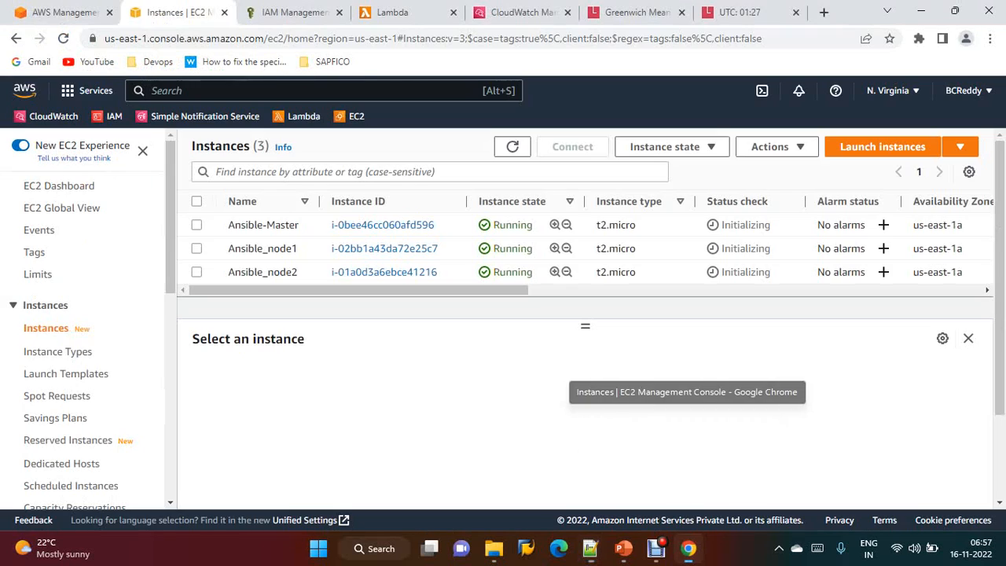
click(739, 12)
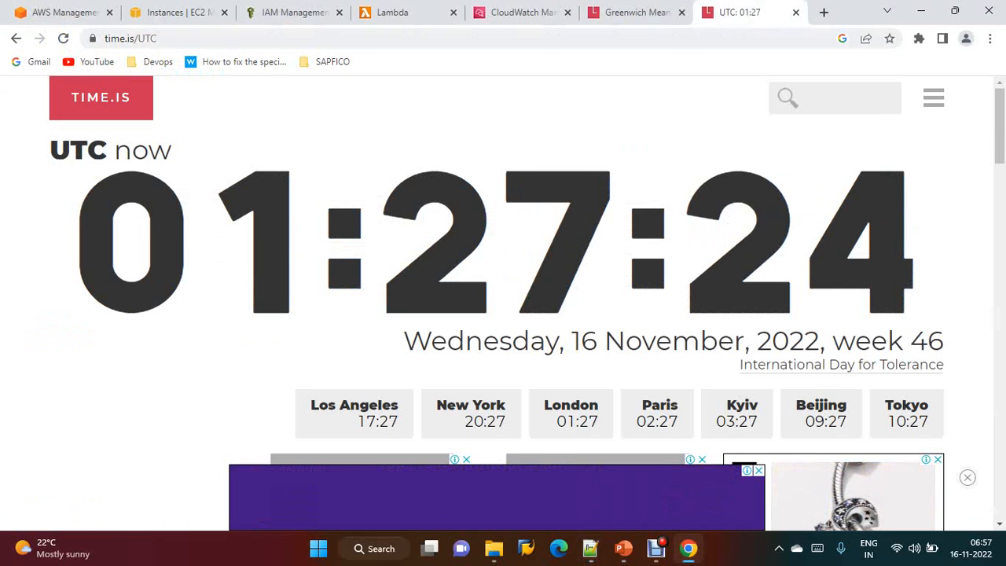
click(170, 12)
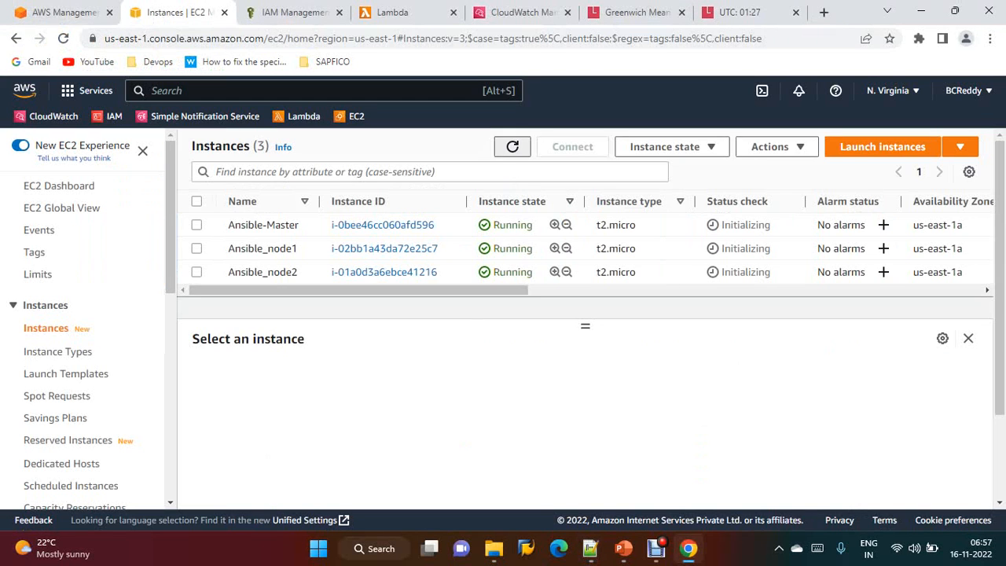
click(512, 147)
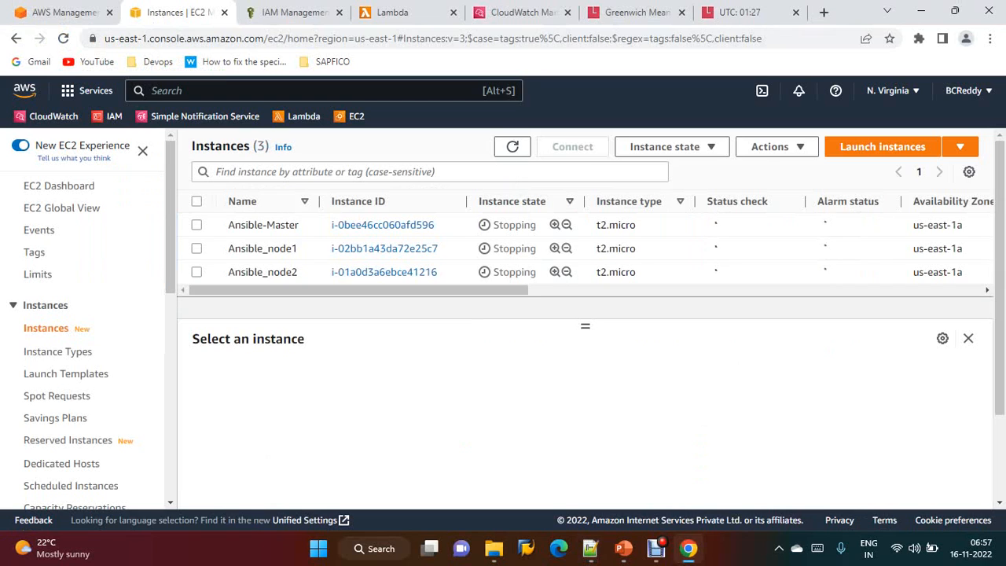
click(512, 147)
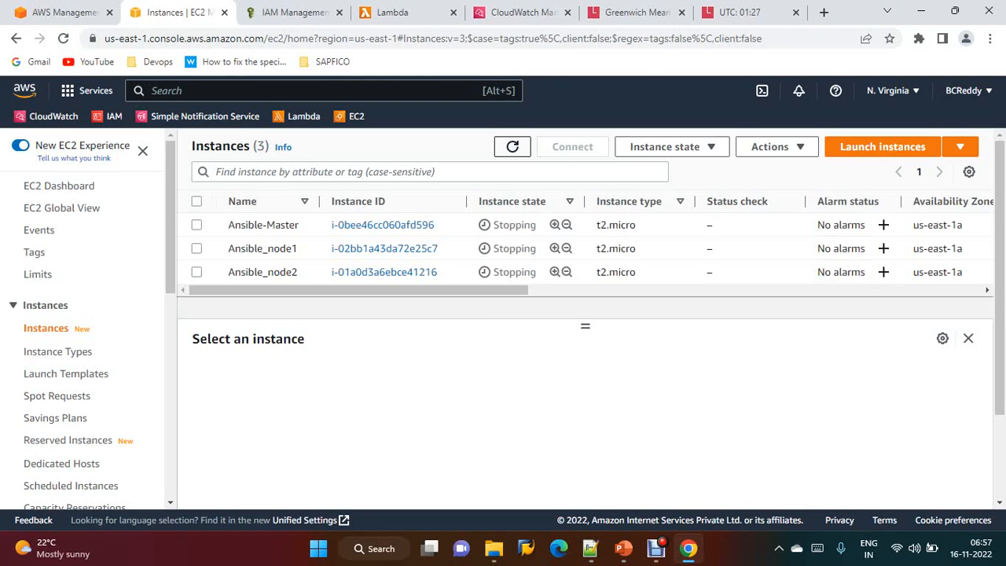
click(513, 147)
Open the ec2-start Lambda function and review its EventBridge trigger in the configuration
click(392, 12)
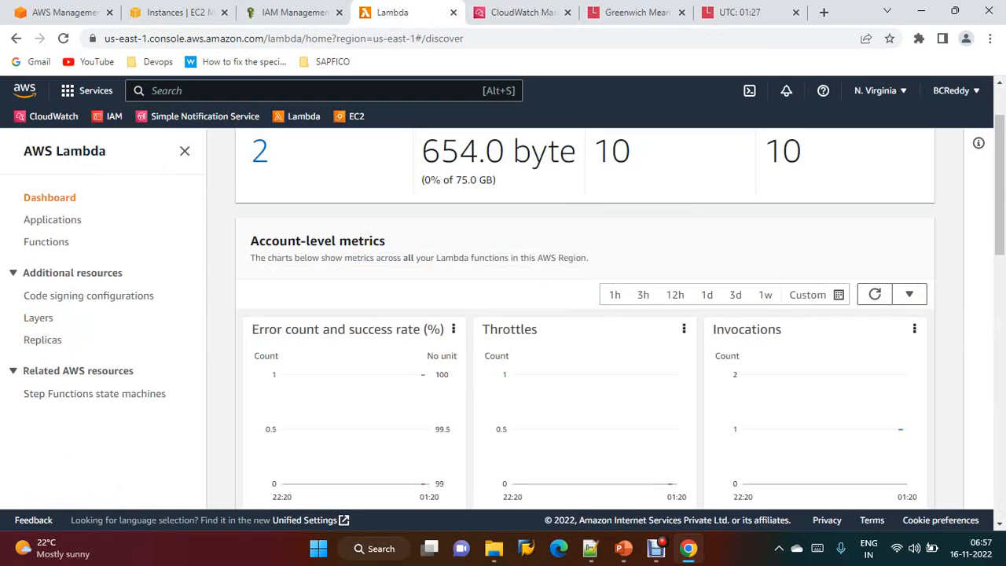
scroll(585, 315, up, 2)
click(63, 242)
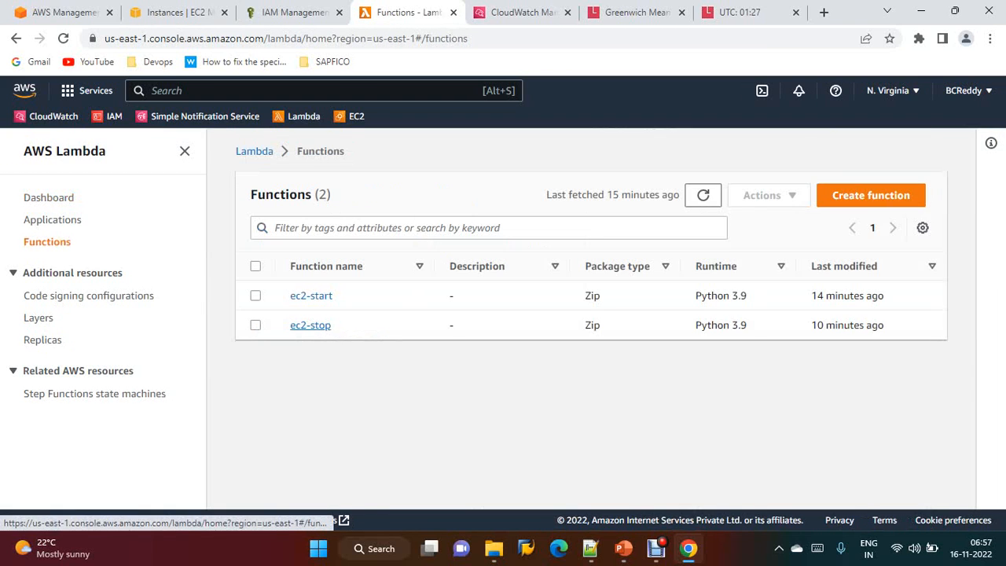
click(311, 296)
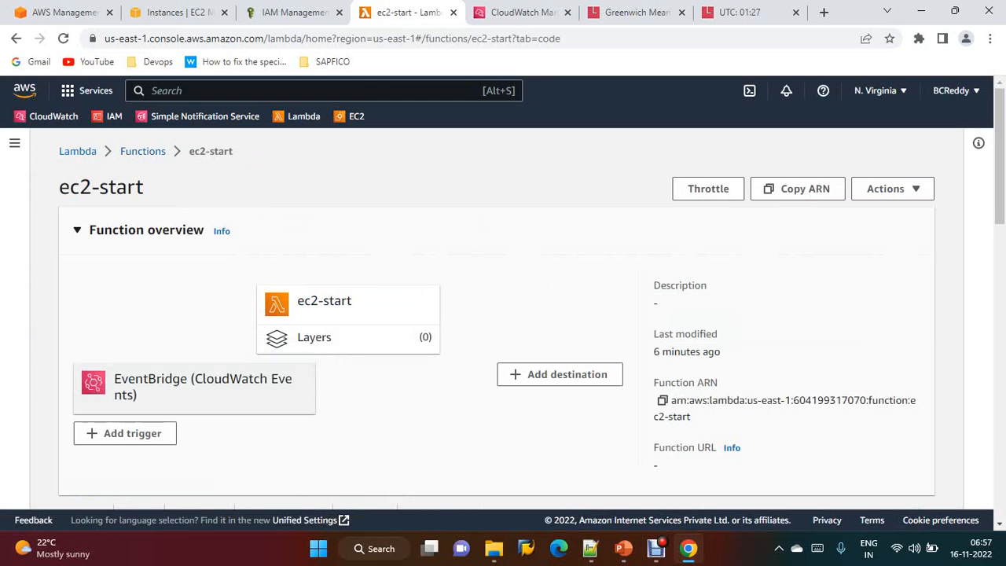
click(195, 387)
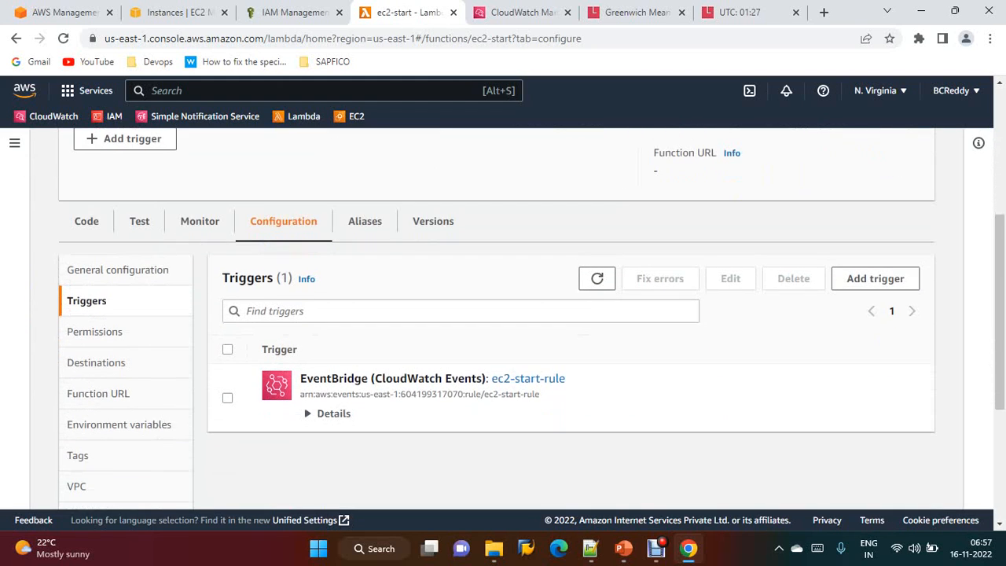
scroll(496, 314, up, 4)
click(142, 151)
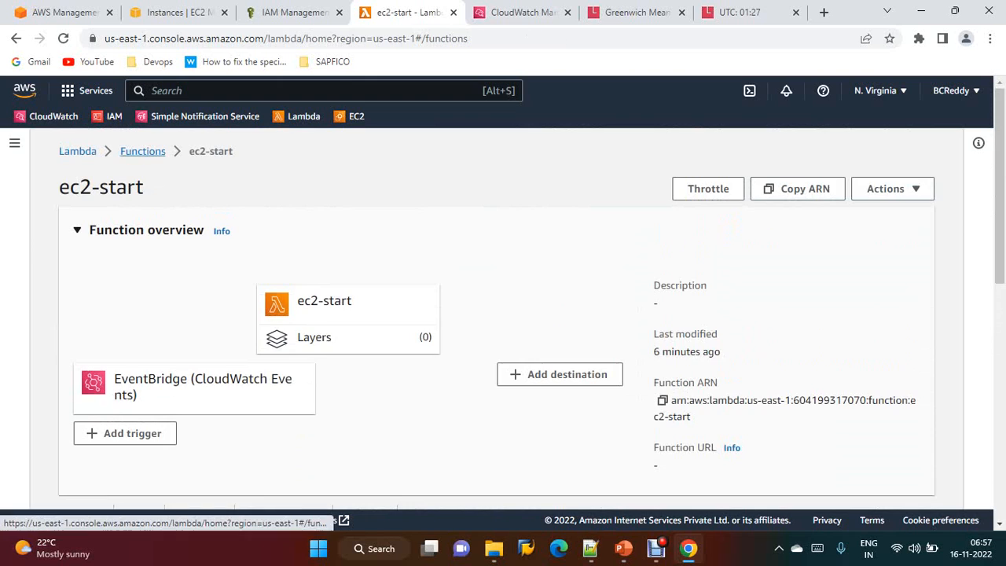
Open the ec2-stop Lambda function and view its code source and monitoring metrics
click(134, 324)
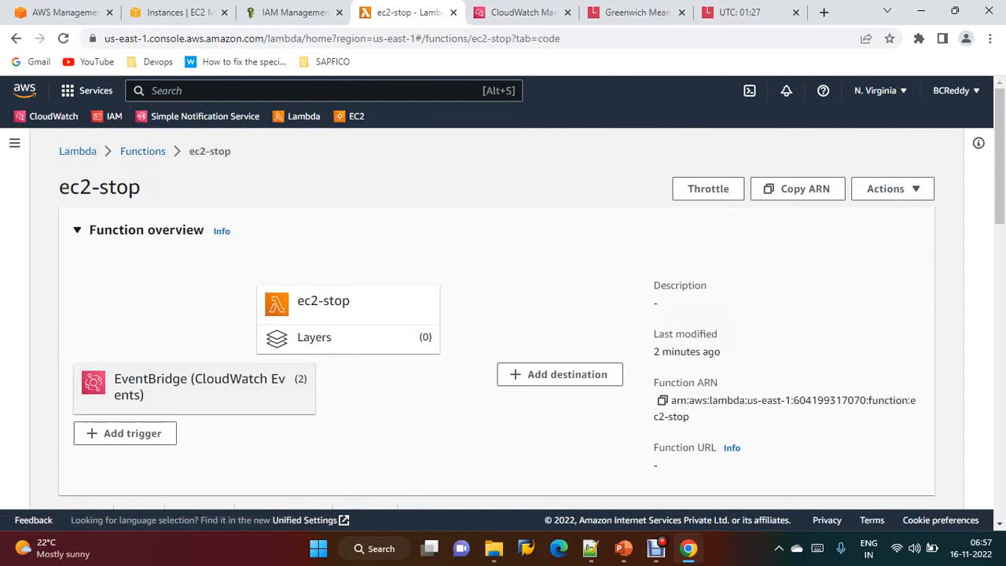
scroll(496, 314, down, 1)
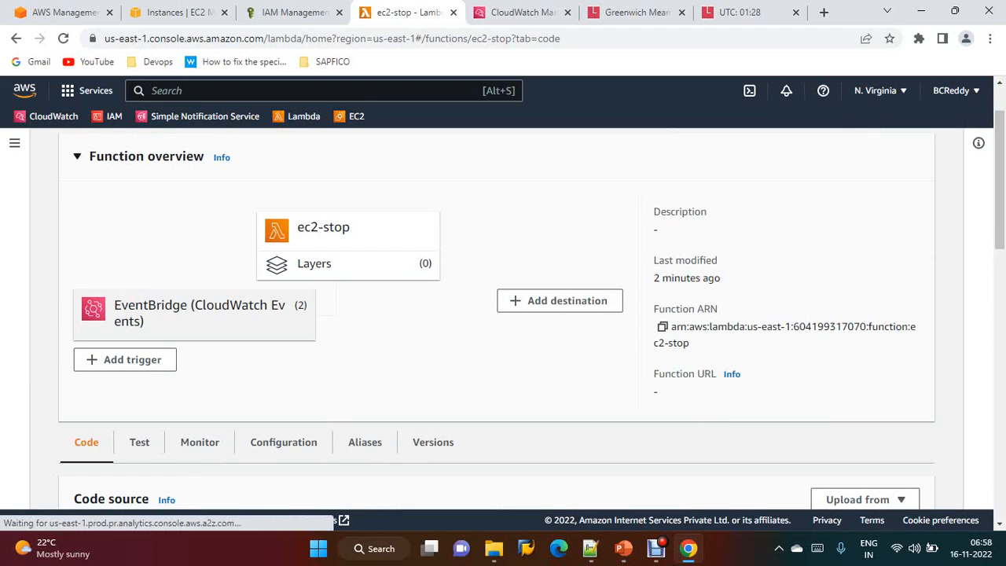
scroll(496, 314, down, 2)
scroll(497, 314, down, 1)
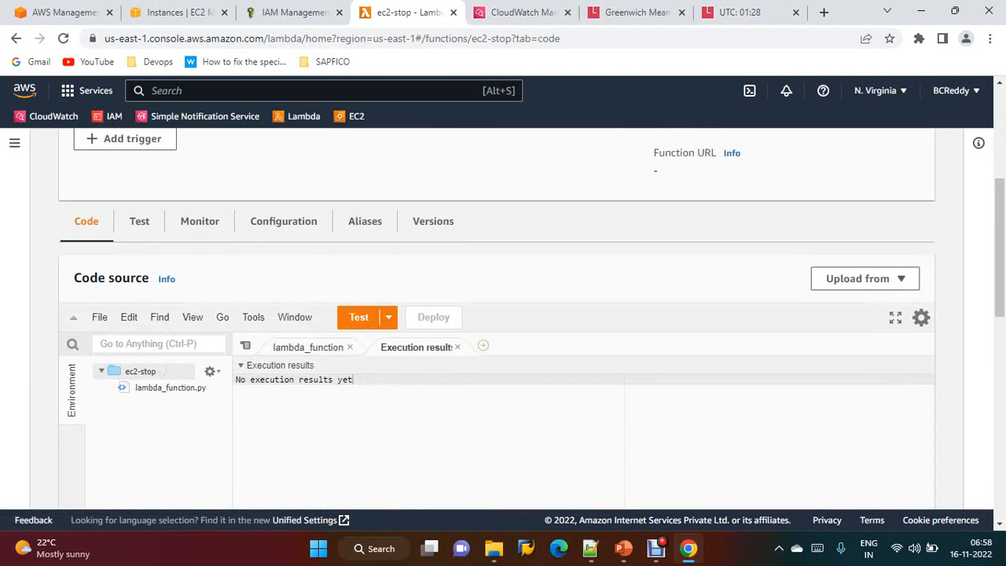
scroll(497, 314, up, 4)
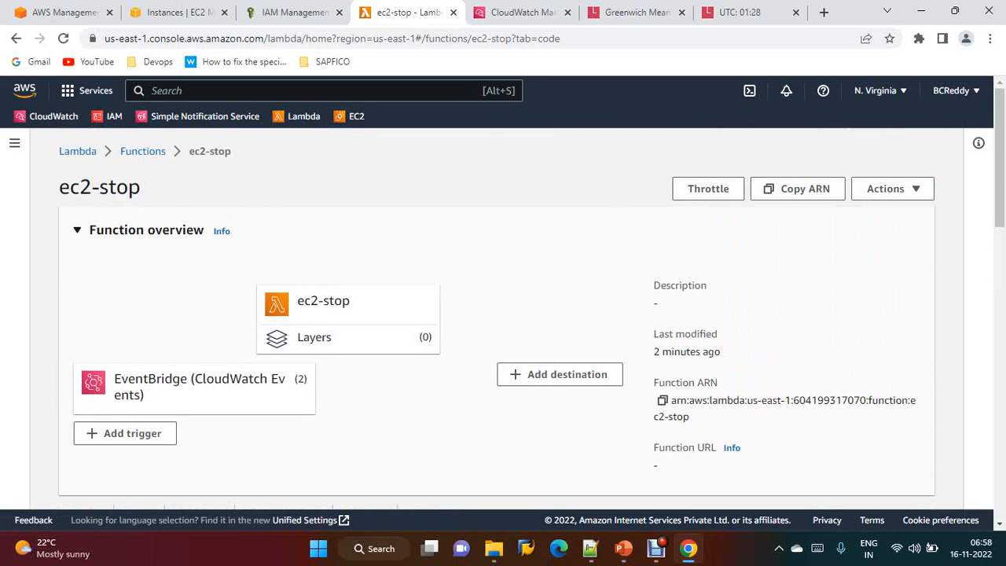
scroll(496, 314, down, 3)
click(200, 295)
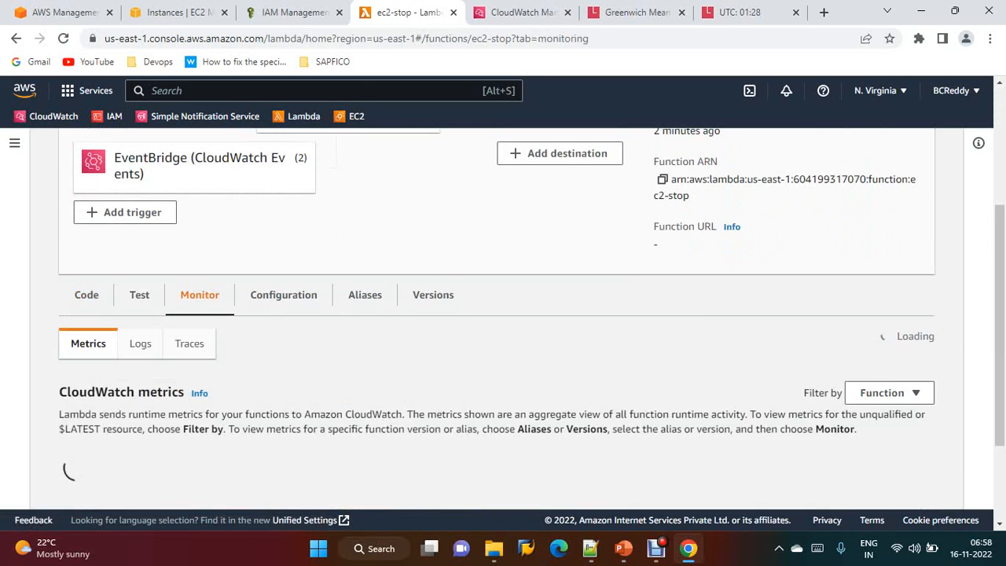
Open the CloudWatch log groups and inspect the latest log stream events of /aws/lambda/ec2-start
click(523, 13)
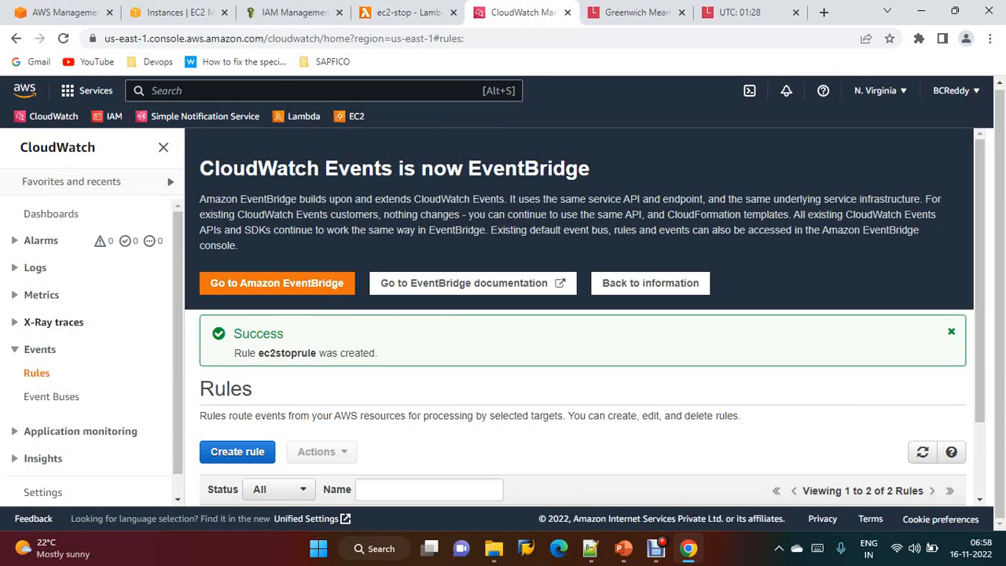
click(34, 267)
click(49, 291)
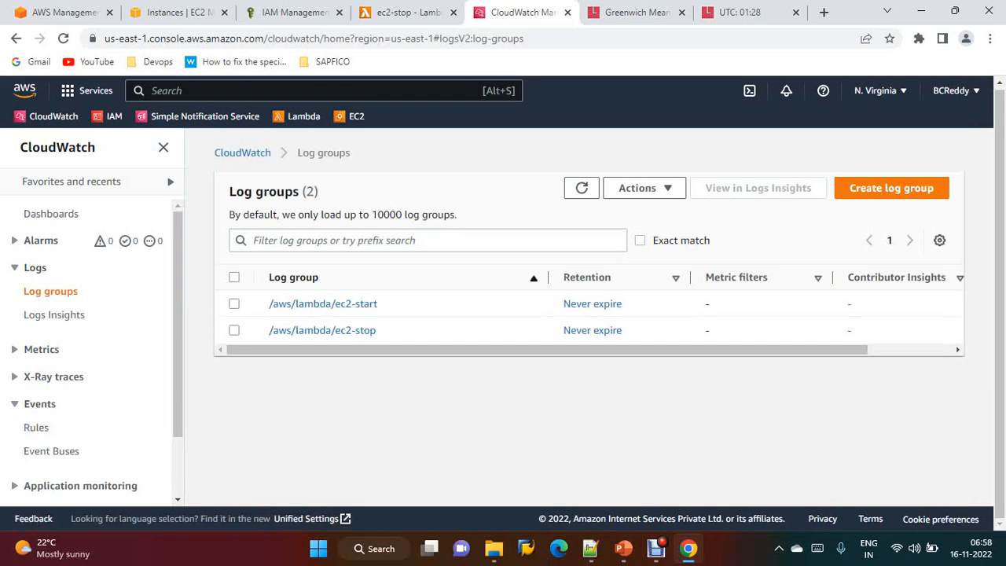
click(323, 303)
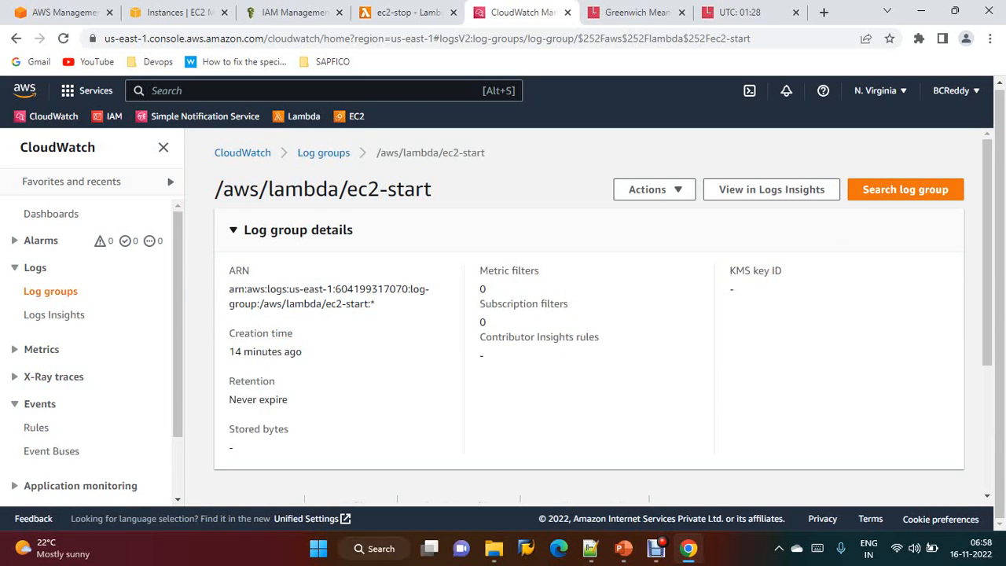
scroll(417, 455, down, 3)
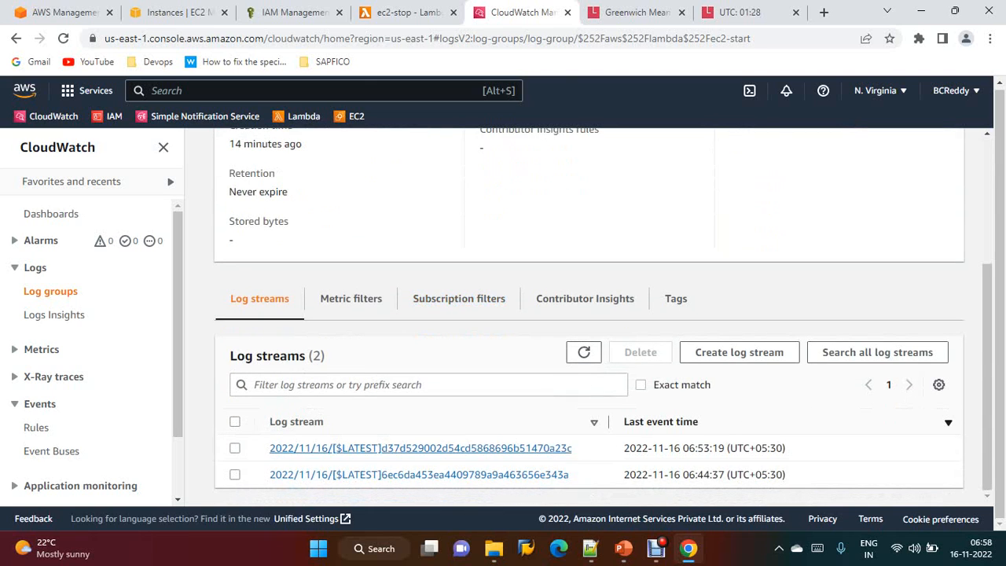
click(420, 448)
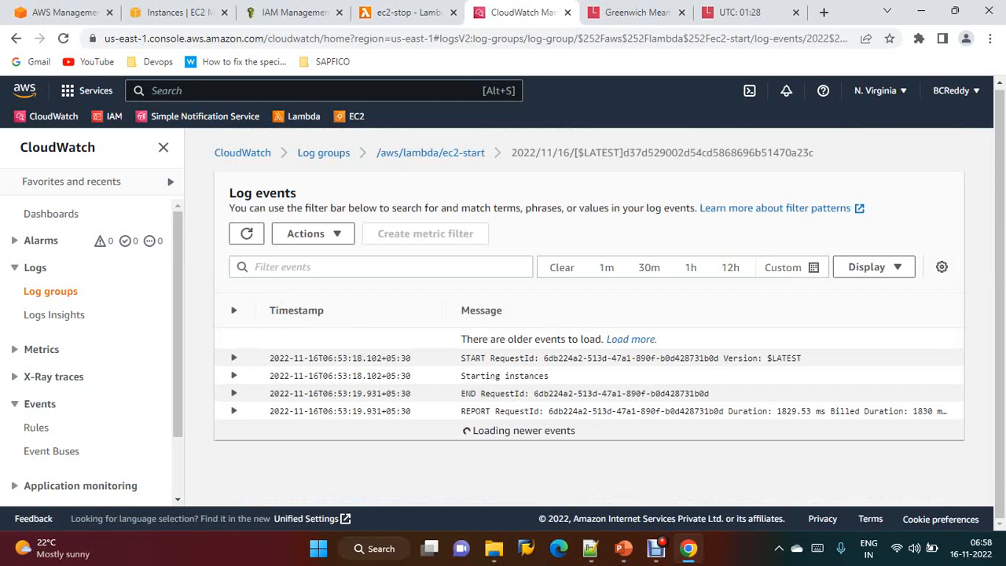
click(431, 153)
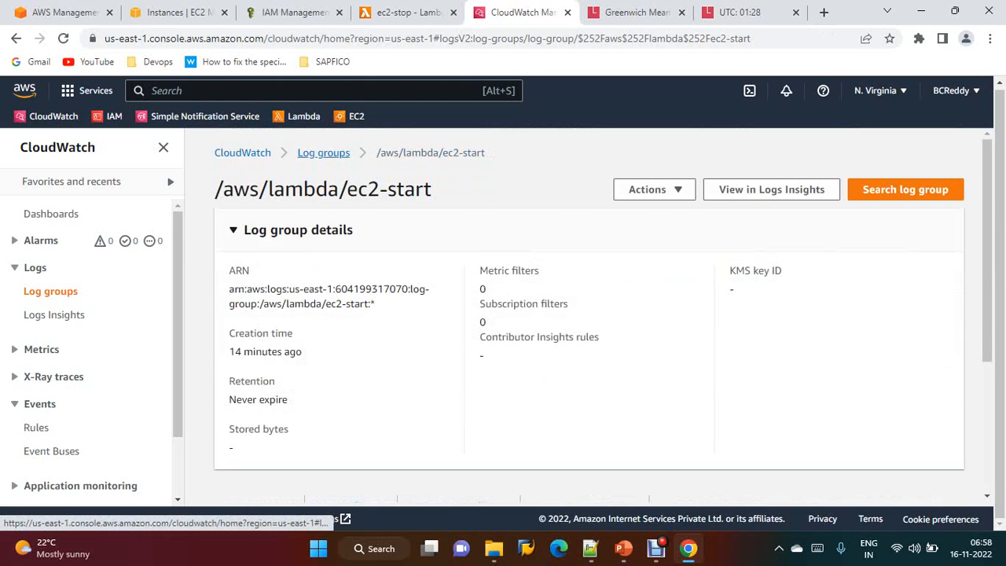
Open the /aws/lambda/ec2-stop log group's streams, then go back to the CloudWatch Events rules list
click(323, 152)
click(280, 330)
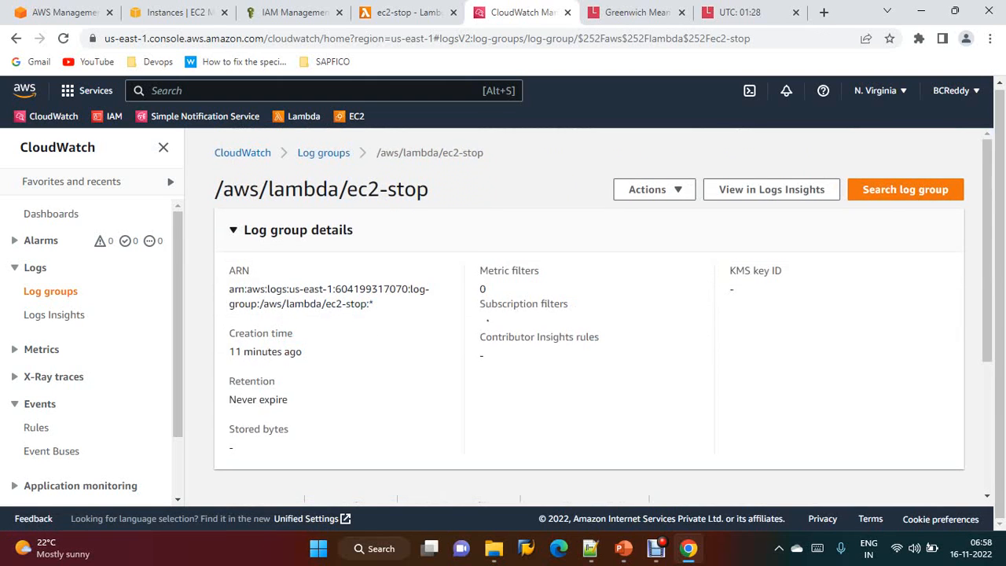
scroll(589, 330, down, 2)
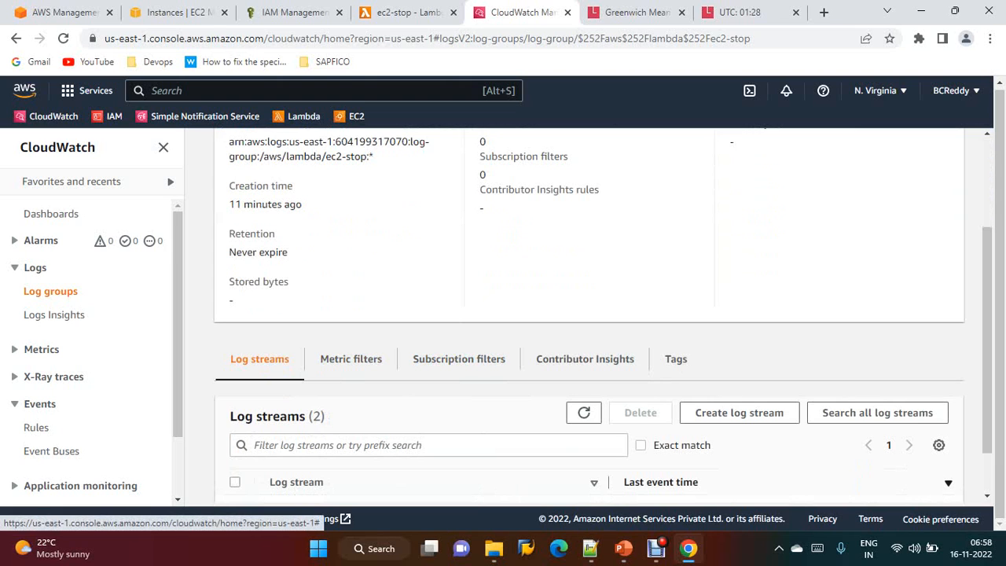
click(35, 427)
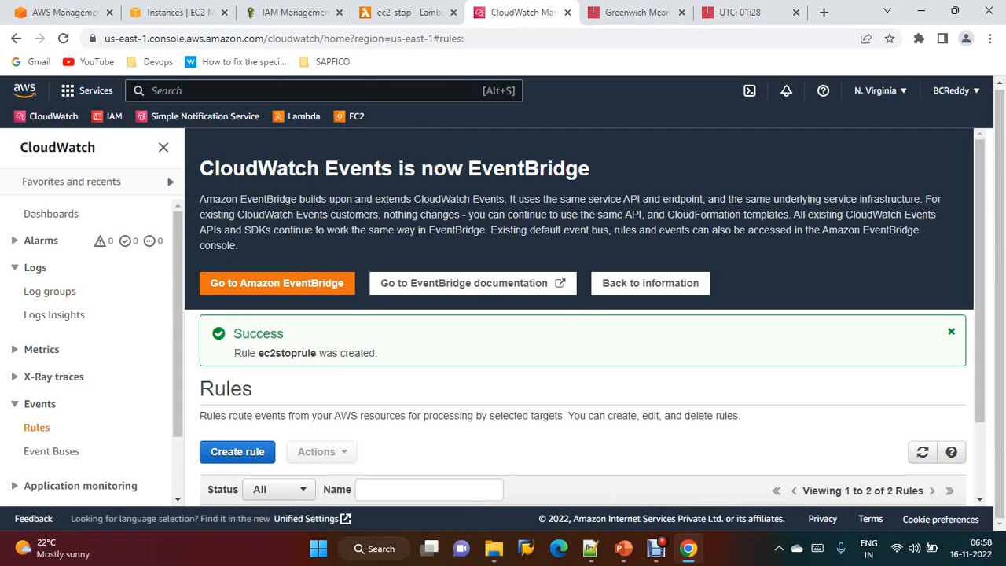